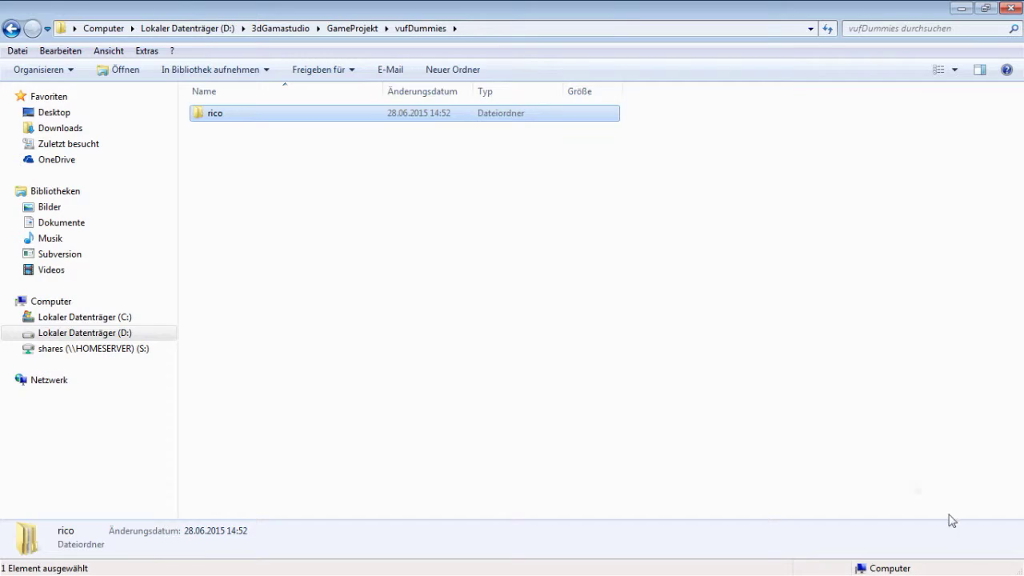
# Step: In the project folder window, open the rico folder and then its gdd subfolder
pyautogui.click(477, 270)
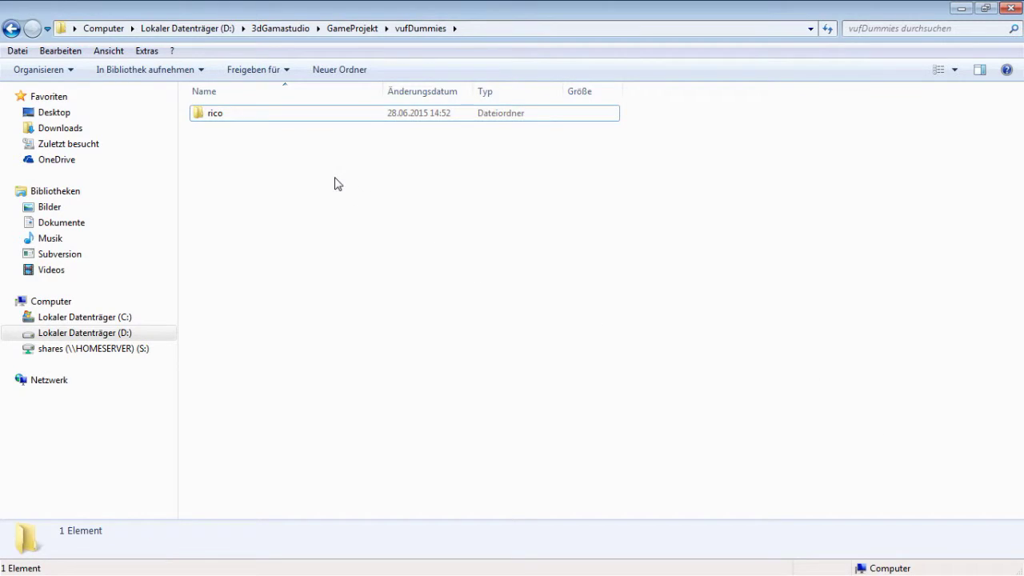
pyautogui.doubleClick(230, 116)
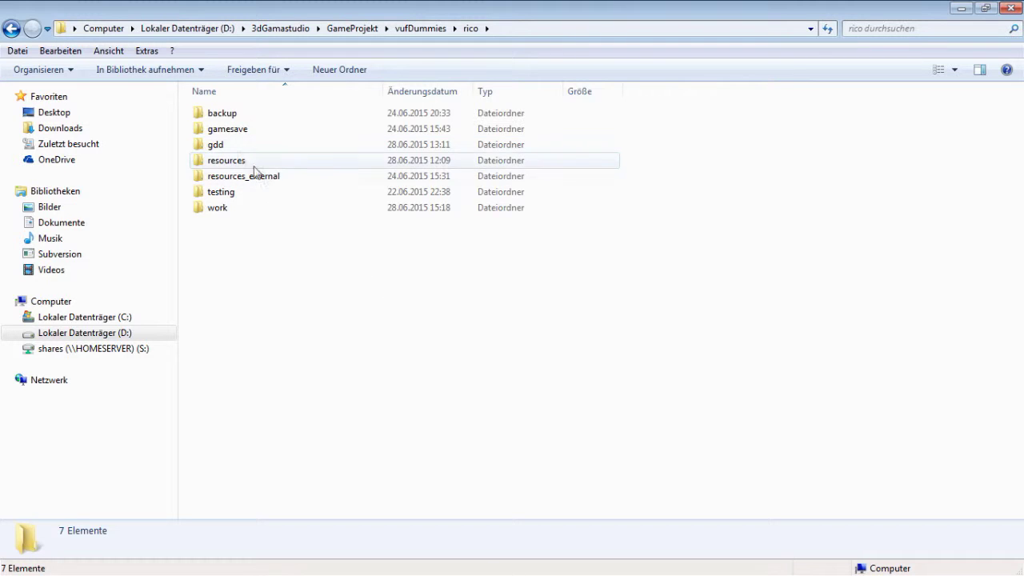
pyautogui.doubleClick(212, 146)
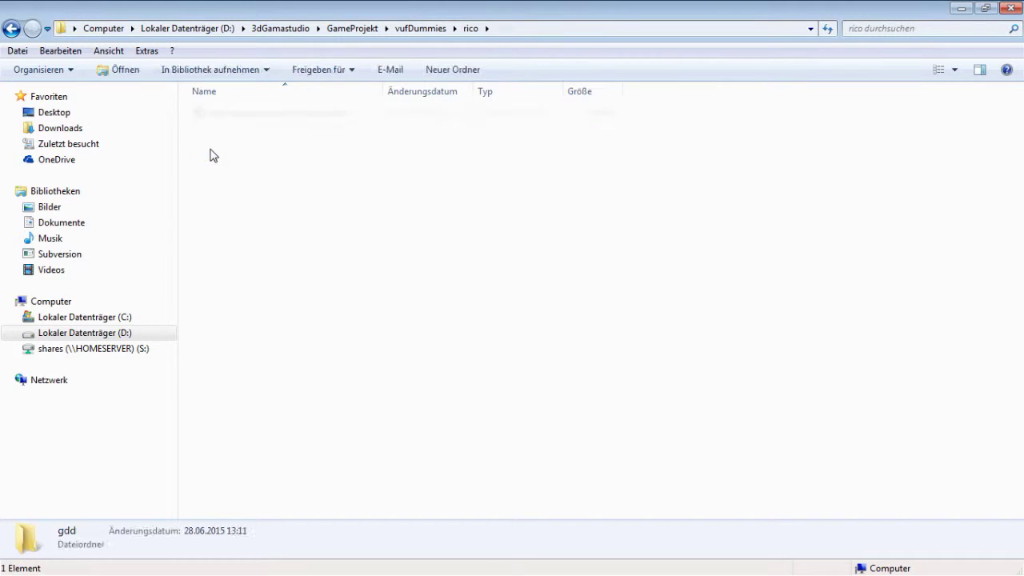
# Step: Open ricos-spiel-entwurfsdokument.docx in Word and scroll to the table of contents on page 2
pyautogui.doubleClick(251, 117)
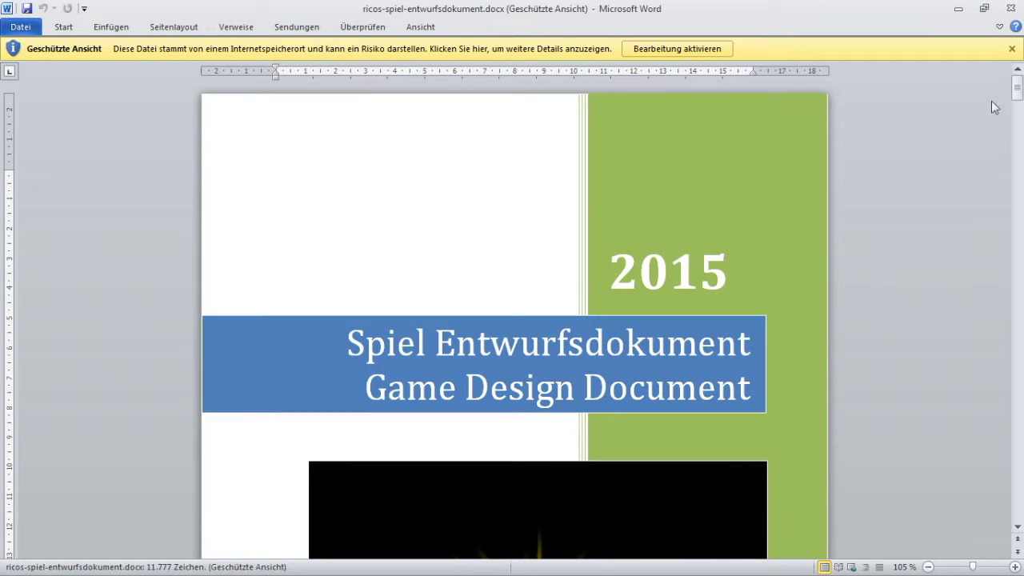
pyautogui.moveTo(1018, 90)
pyautogui.mouseDown()
pyautogui.moveTo(1018, 303)
pyautogui.moveTo(1017, 287)
pyautogui.mouseUp()
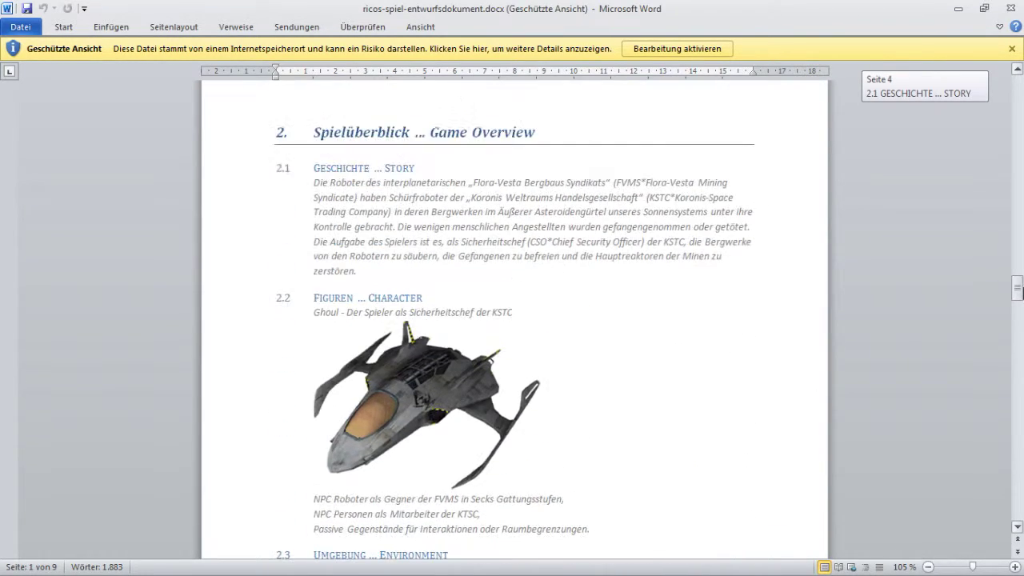
pyautogui.moveTo(1017, 287); pyautogui.dragTo(1021, 299)
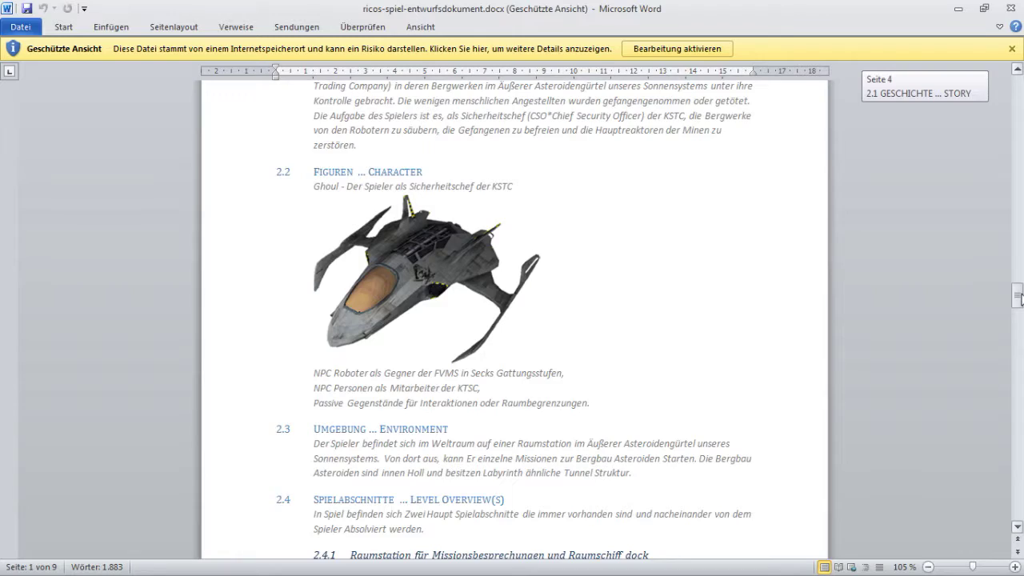
pyautogui.moveTo(1020, 298); pyautogui.dragTo(1020, 206)
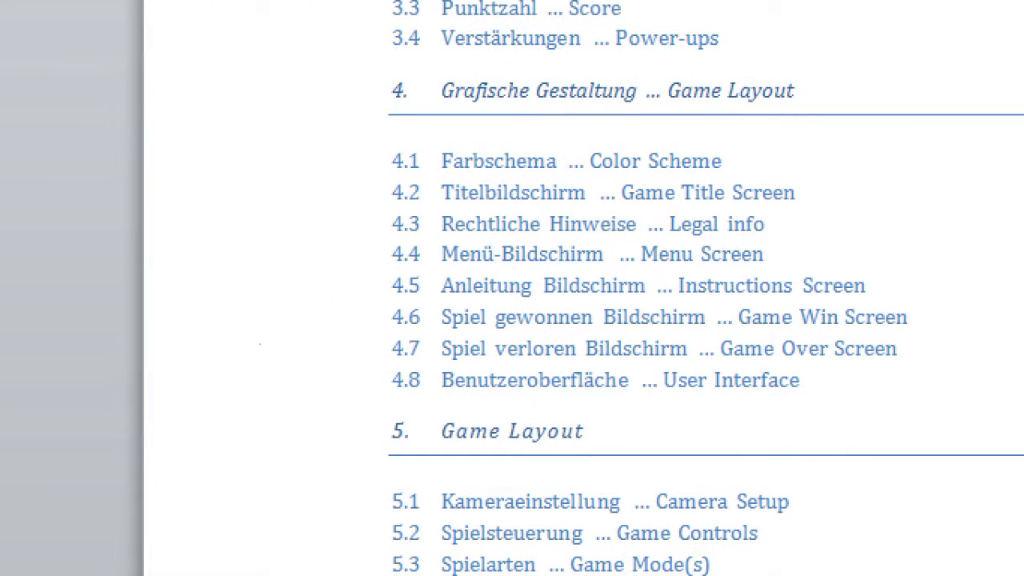
# Step: Mark contents items 4.5, 5.1 Camera Setup and 5.2 Game Controls with the screen pen
pyautogui.moveTo(356, 256)
pyautogui.mouseDown()
pyautogui.moveTo(417, 285)
pyautogui.moveTo(439, 326)
pyautogui.mouseUp()
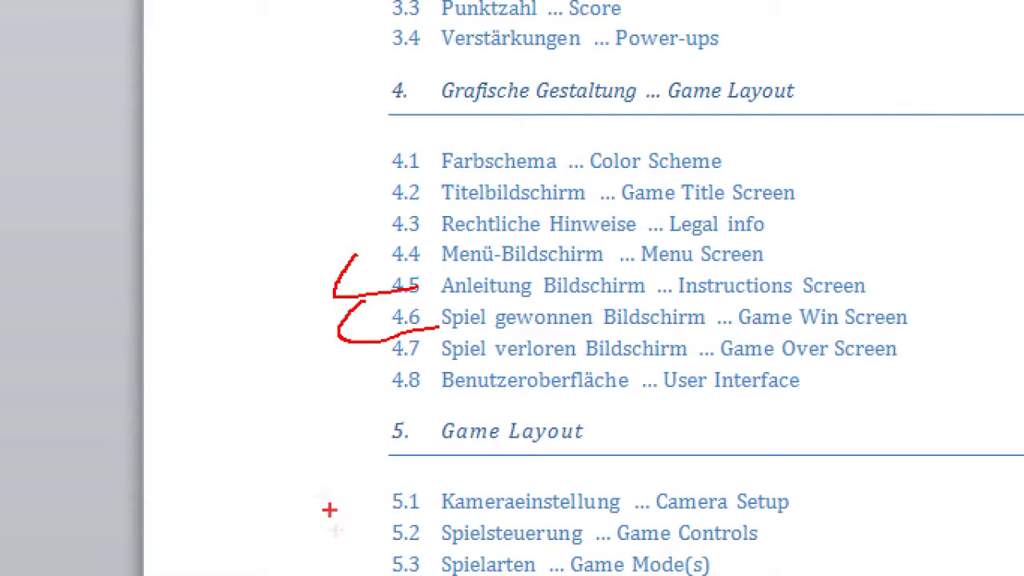
pyautogui.moveTo(367, 462); pyautogui.dragTo(194, 461)
pyautogui.moveTo(309, 504)
pyautogui.mouseDown()
pyautogui.moveTo(423, 552)
pyautogui.moveTo(744, 502)
pyautogui.mouseUp()
pyautogui.moveTo(138, 492); pyautogui.dragTo(69, 493)
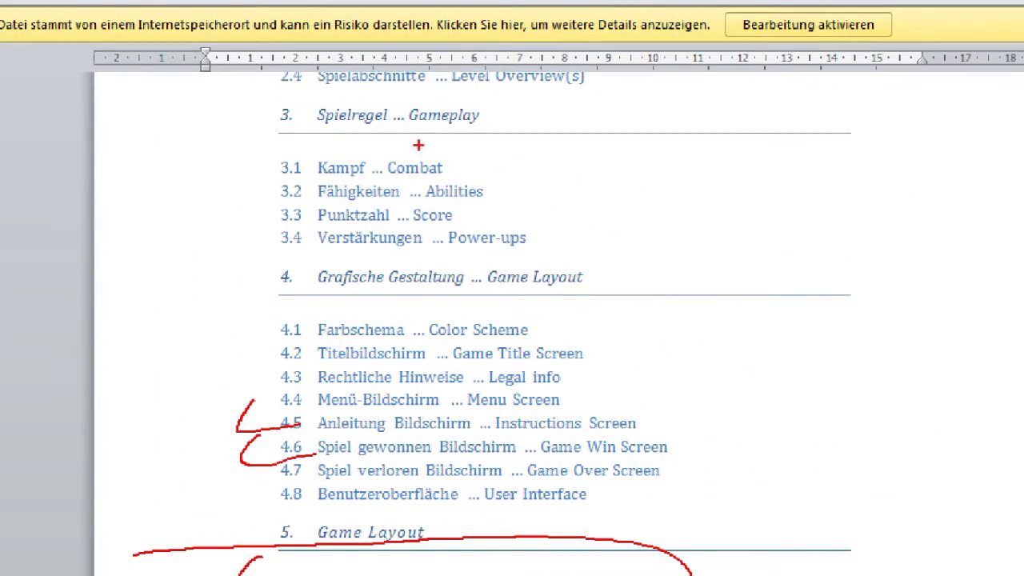
# Step: Mark contents items 3.1–3.3 (Abilities, Score), 4.8 User Interface, and 4.5–4.6
pyautogui.moveTo(292, 174)
pyautogui.mouseDown()
pyautogui.moveTo(318, 206)
pyautogui.moveTo(536, 178)
pyautogui.mouseUp()
pyautogui.moveTo(273, 208)
pyautogui.mouseDown()
pyautogui.moveTo(301, 236)
pyautogui.moveTo(530, 207)
pyautogui.mouseUp()
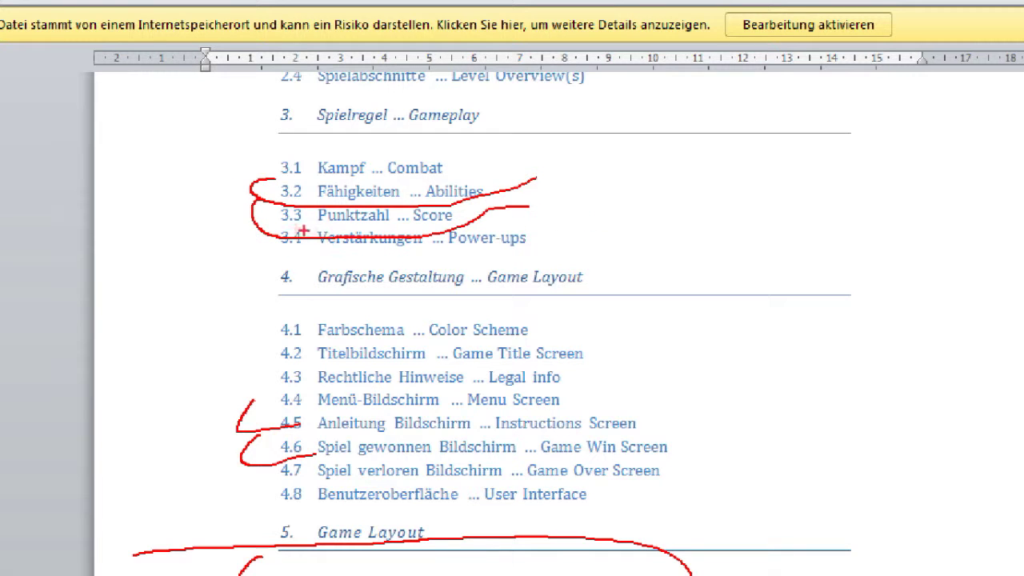
pyautogui.moveTo(234, 212)
pyautogui.mouseDown()
pyautogui.moveTo(254, 168)
pyautogui.moveTo(280, 186)
pyautogui.mouseUp()
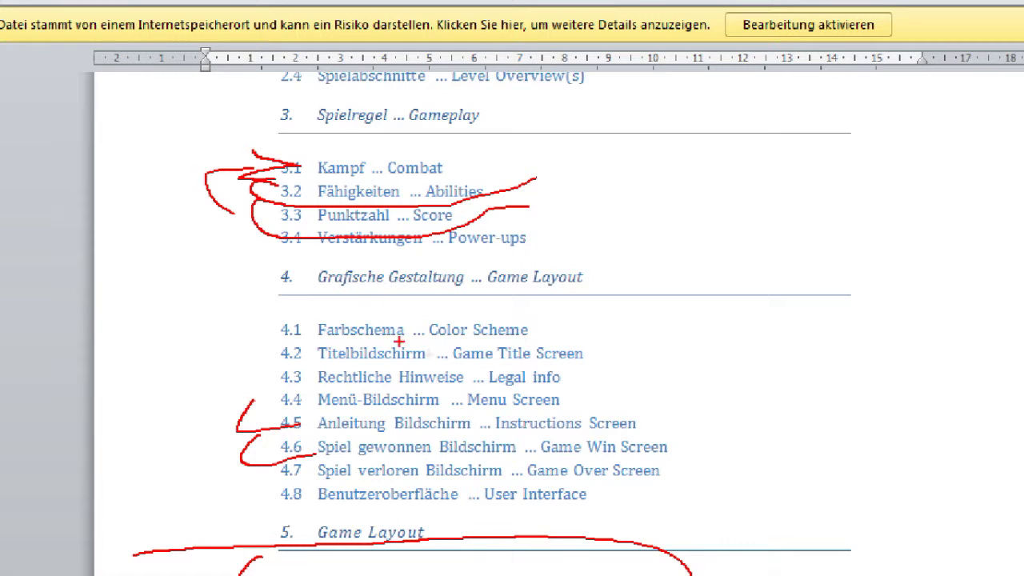
pyautogui.moveTo(249, 214)
pyautogui.mouseDown()
pyautogui.moveTo(240, 196)
pyautogui.moveTo(221, 234)
pyautogui.mouseUp()
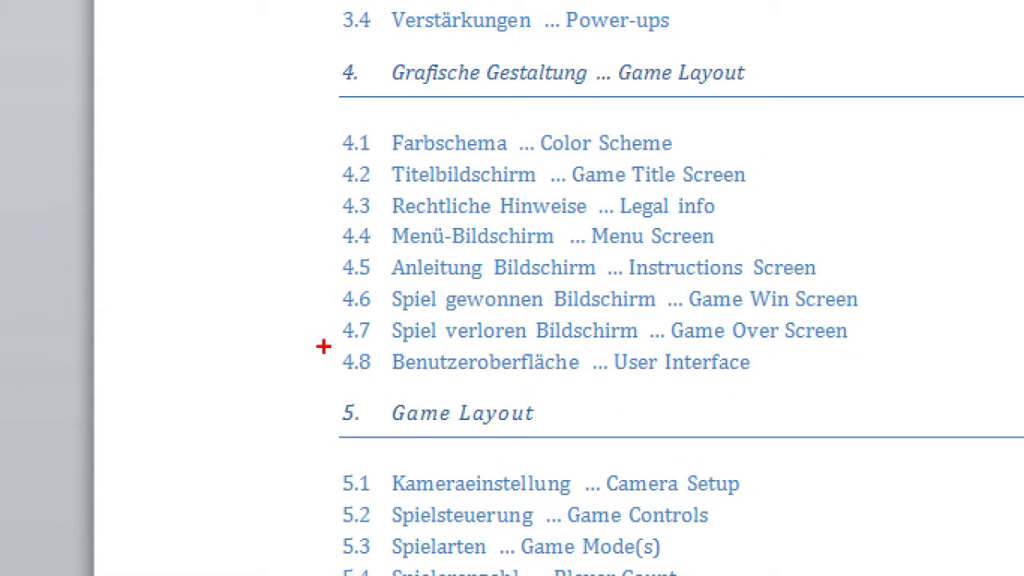
pyautogui.moveTo(324, 346)
pyautogui.mouseDown()
pyautogui.moveTo(504, 406)
pyautogui.moveTo(244, 336)
pyautogui.mouseUp()
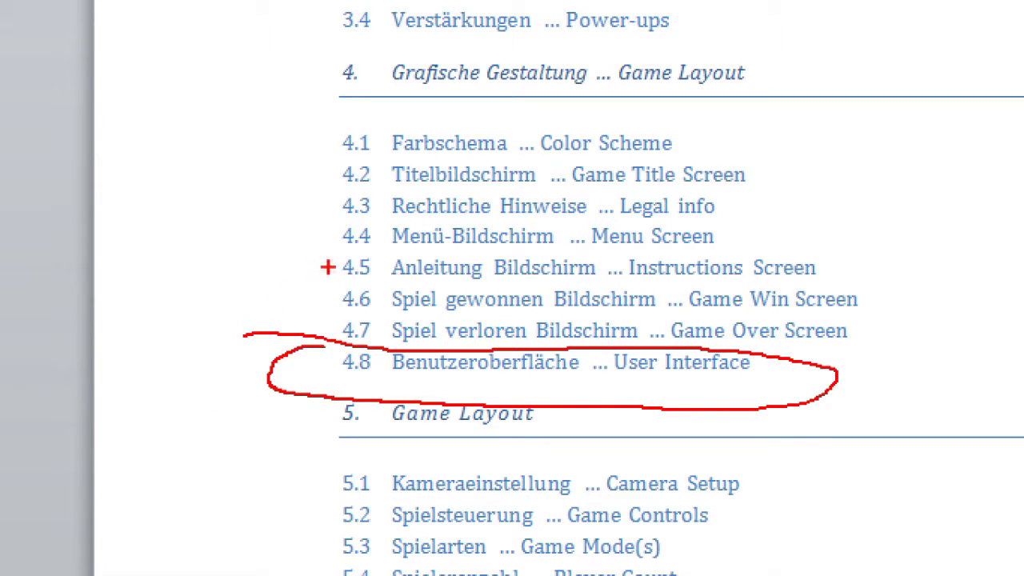
pyautogui.moveTo(339, 252)
pyautogui.mouseDown()
pyautogui.moveTo(320, 296)
pyautogui.moveTo(257, 270)
pyautogui.mouseUp()
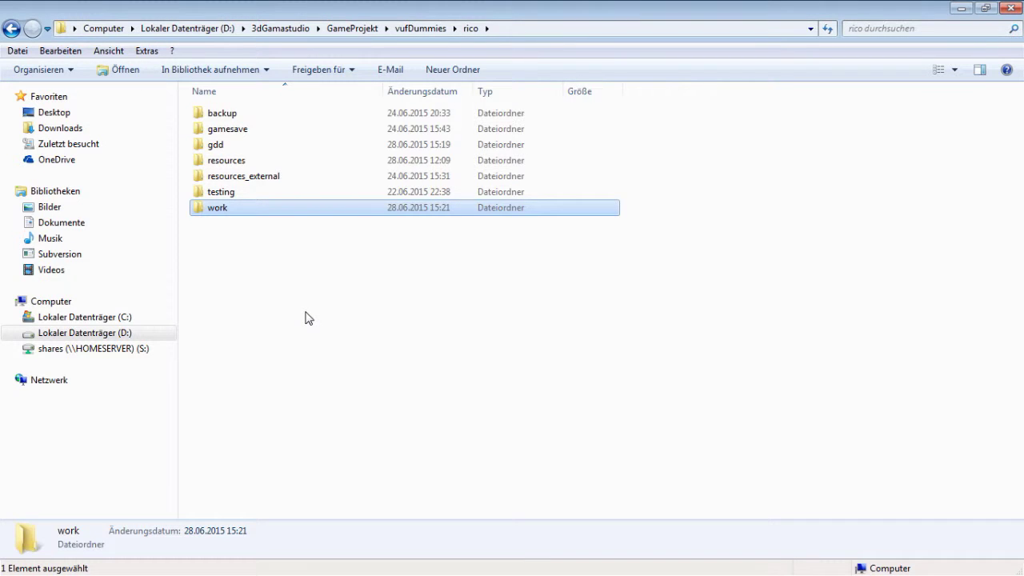
# Step: In the empty work folder, create a new text document named main.c without the .txt extension
pyautogui.doubleClick(217, 208)
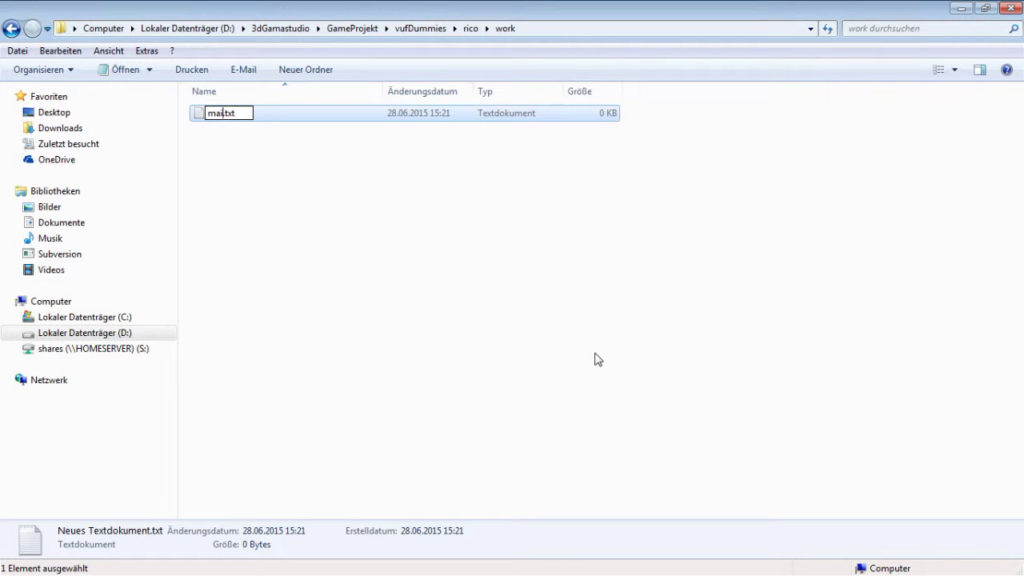
pyautogui.write('n.c')
pyautogui.press('Delete')
pyautogui.press('Delete')
pyautogui.press('Delete')
pyautogui.press('Return')
pyautogui.press('Return')
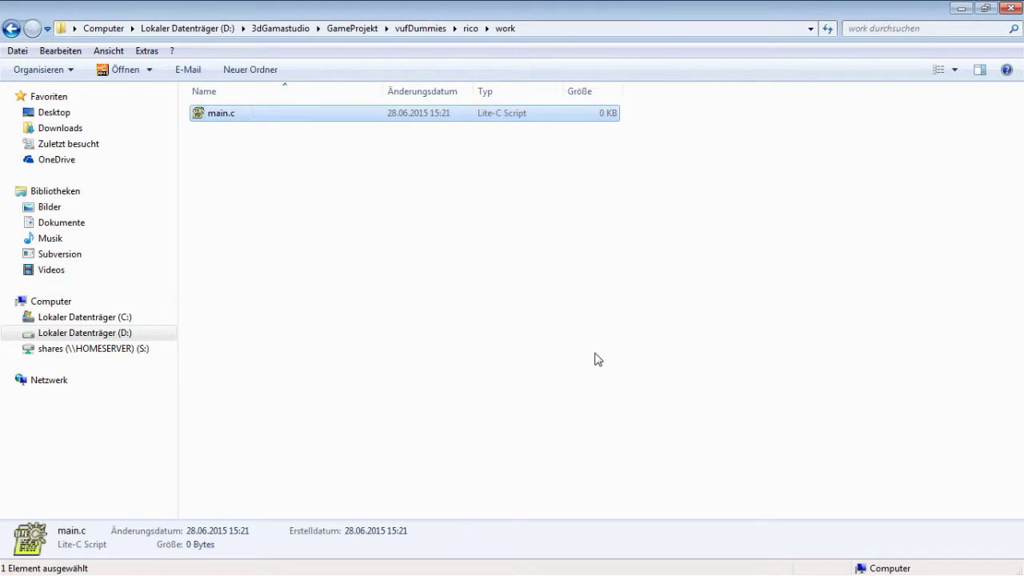
# Step: Open main.c in the Script Editor
pyautogui.click(594, 359)
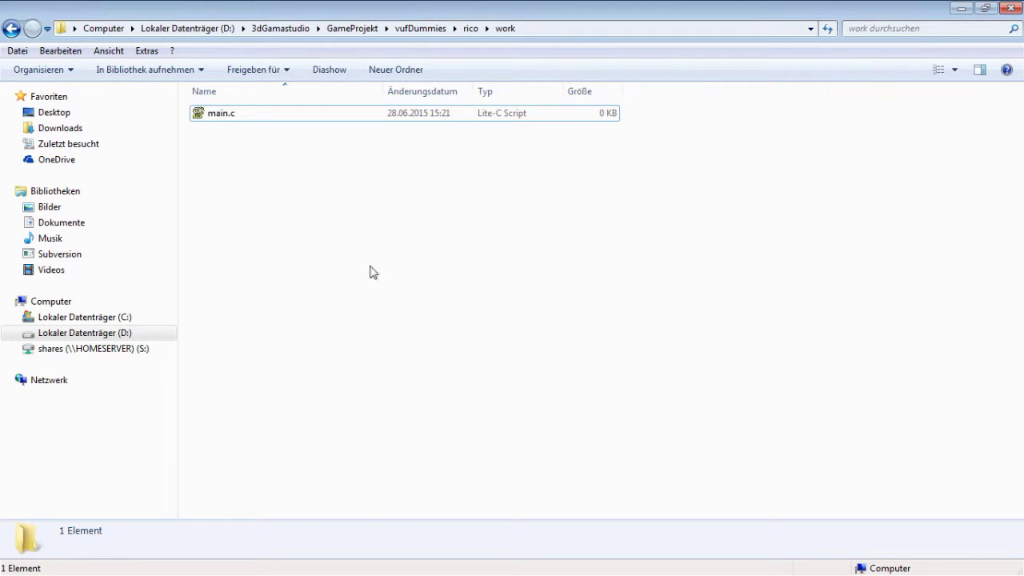
pyautogui.click(216, 118)
pyautogui.doubleClick(216, 118)
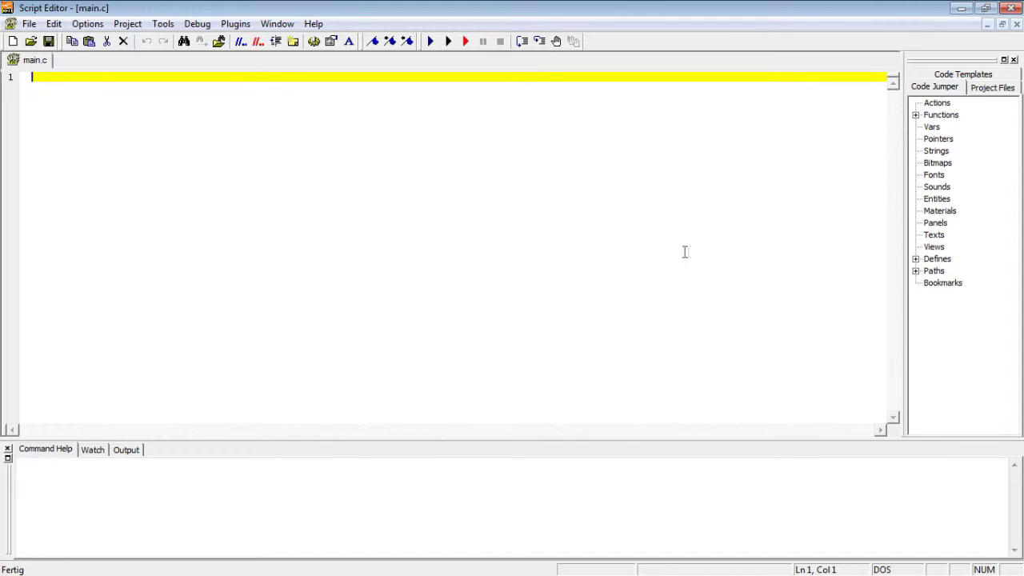
# Step: Insert the header code template into main.c, followed by blank lines
pyautogui.click(963, 74)
pyautogui.click(915, 102)
pyautogui.doubleClick(950, 126)
pyautogui.click(372, 138)
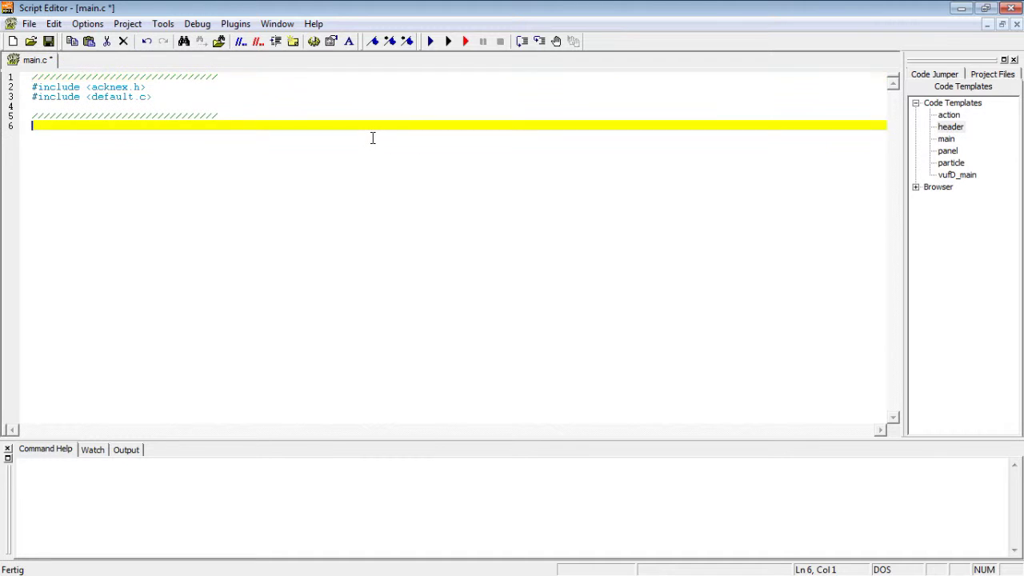
pyautogui.press('Return')
pyautogui.press('Return')
# Step: Replace the plain main function template with the vufD_main function template
pyautogui.click(947, 139)
pyautogui.doubleClick(947, 139)
pyautogui.moveTo(44, 272); pyautogui.dragTo(28, 152)
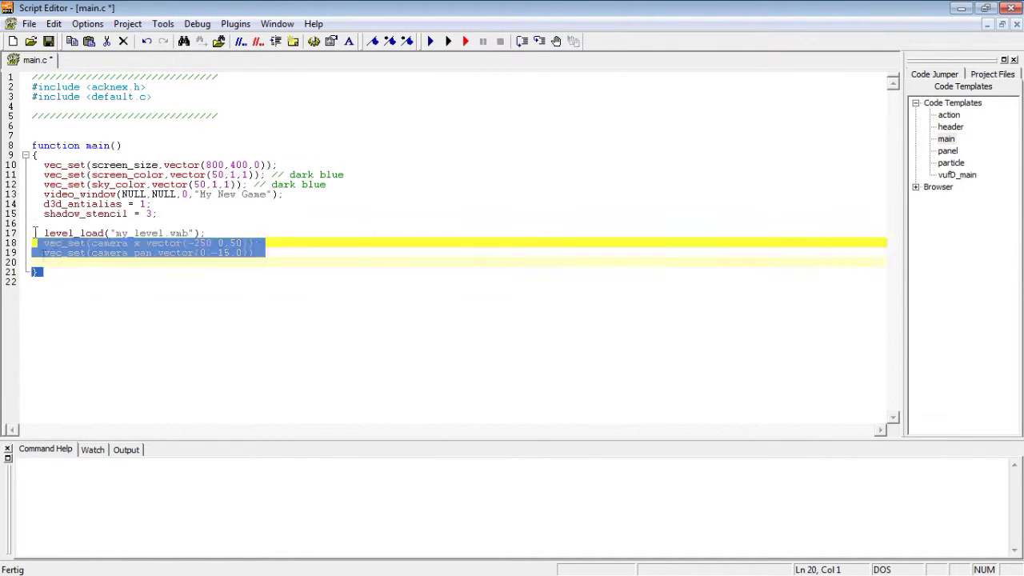
pyautogui.press('Delete')
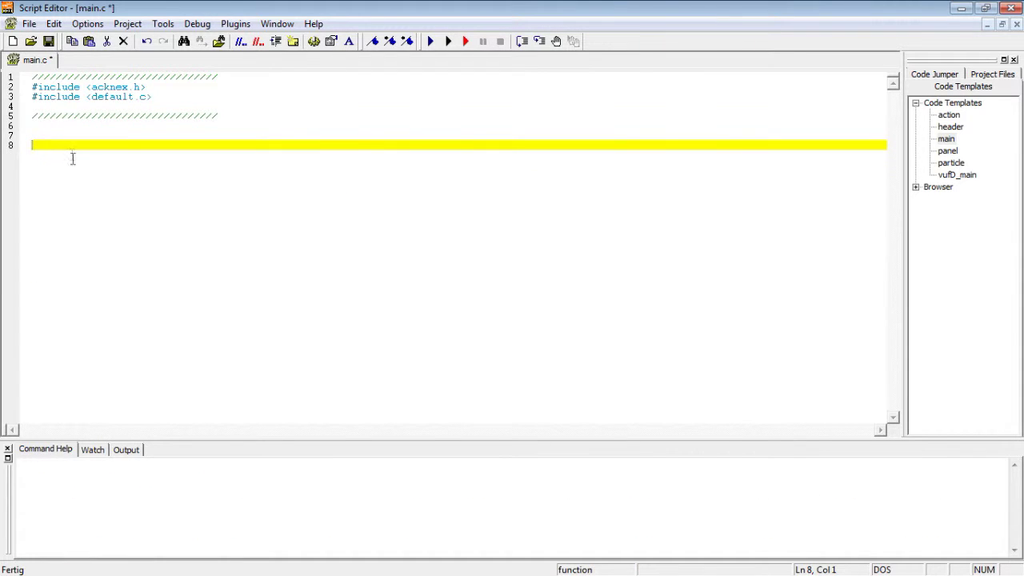
pyautogui.doubleClick(956, 174)
# Step: Change the window position vector to (-0.1,0.1,0), then save and run main.c with F5
pyautogui.click(200, 212)
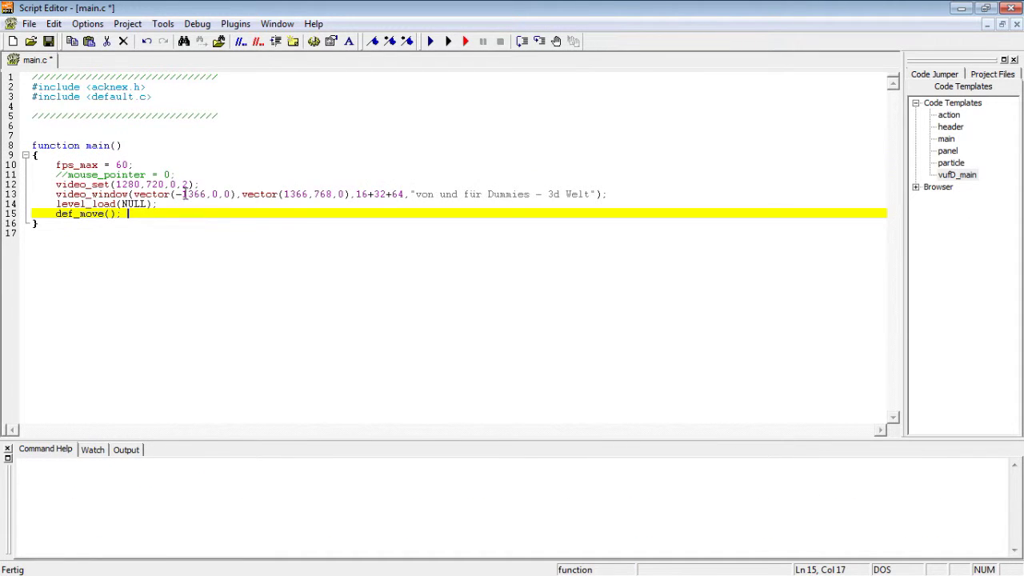
pyautogui.doubleClick(195, 195)
pyautogui.write('0.1,0')
pyautogui.press('BackSpace')
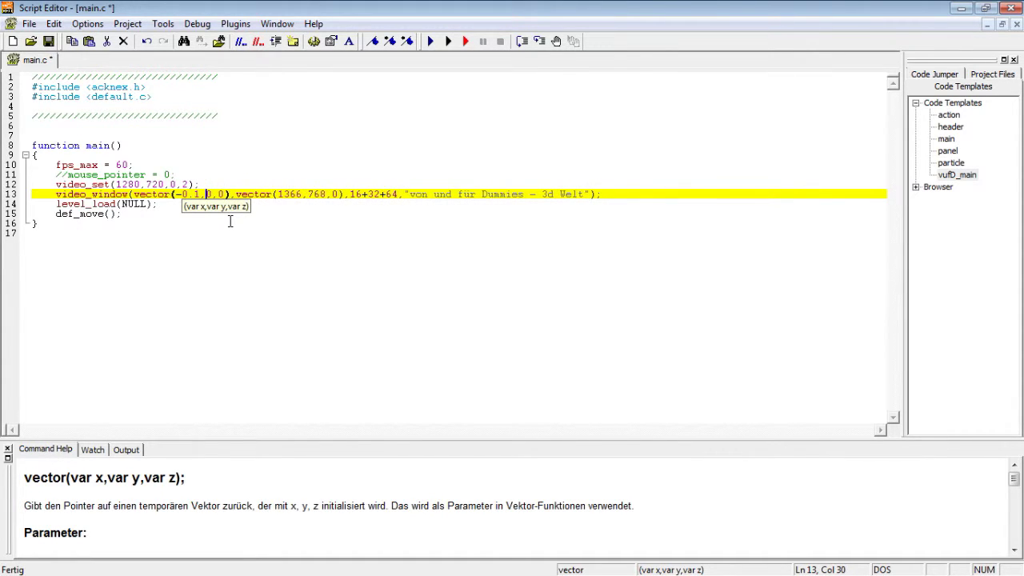
pyautogui.write('.1')
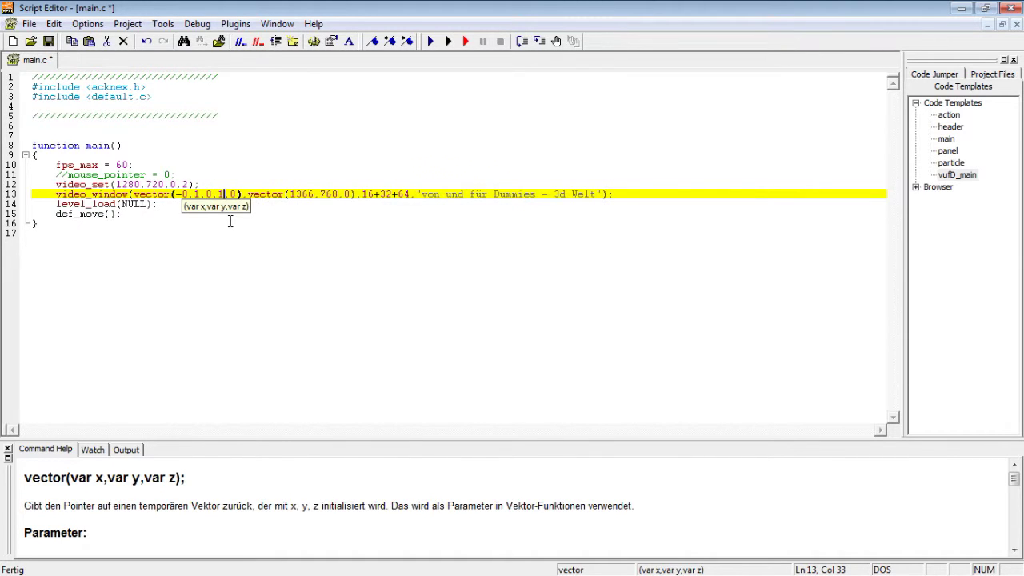
pyautogui.press('Down')
pyautogui.press('Home')
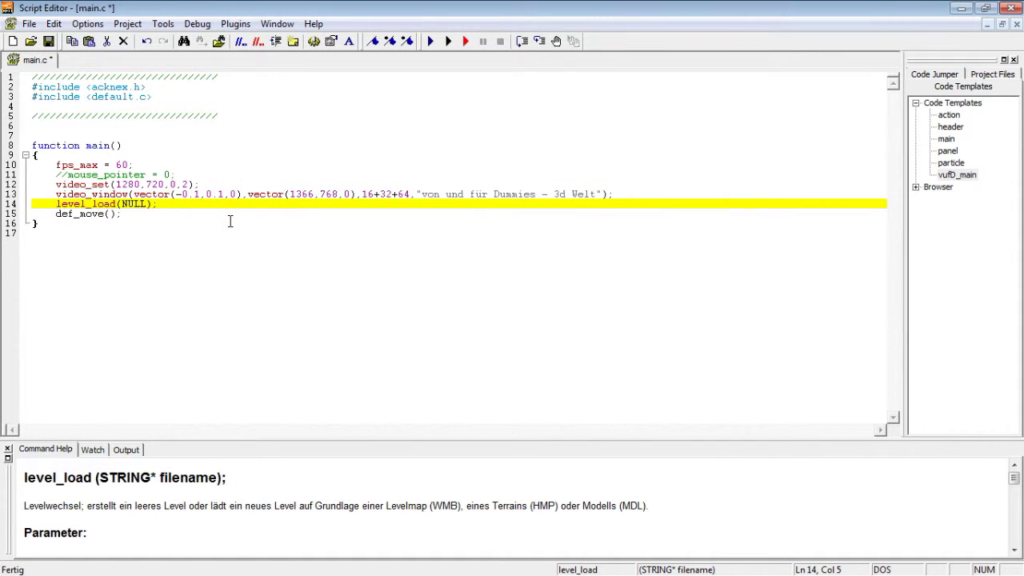
pyautogui.press('F5')
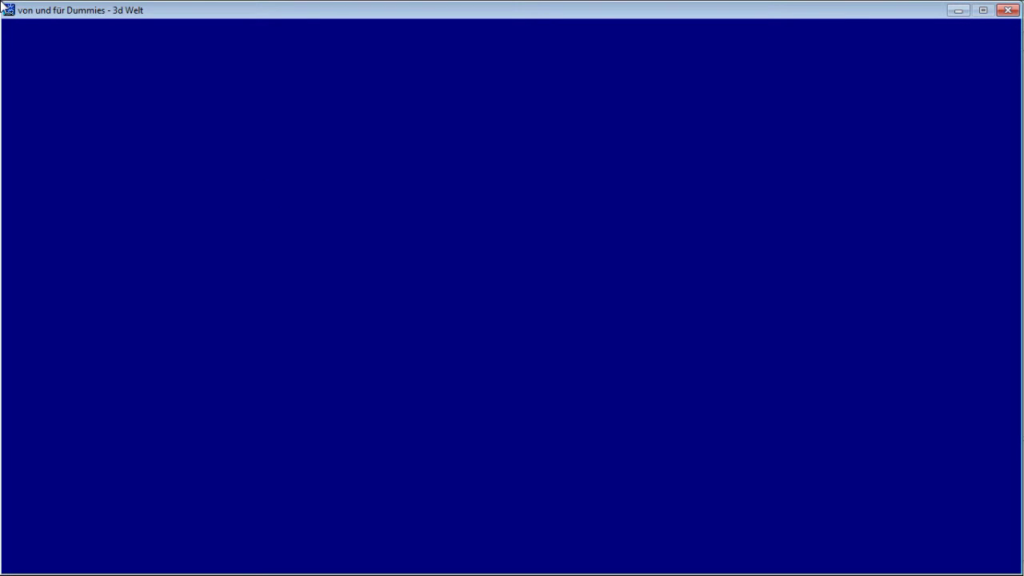
# Step: Close the blank game window and mark the two #include lines in main.c with the pen
pyautogui.press('Escape')
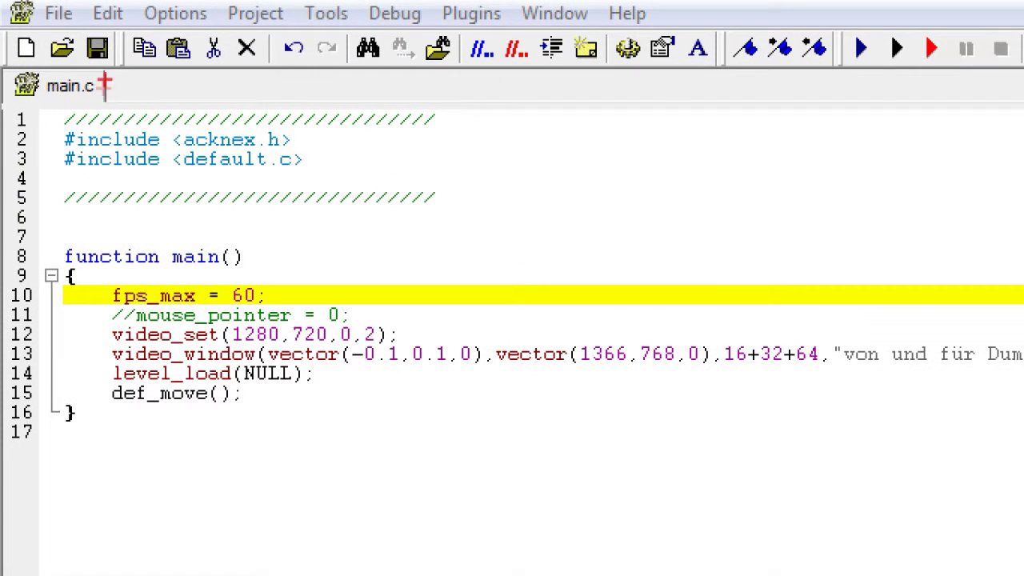
pyautogui.moveTo(45, 130)
pyautogui.mouseDown()
pyautogui.moveTo(272, 160)
pyautogui.moveTo(38, 105)
pyautogui.mouseUp()
pyautogui.moveTo(61, 181); pyautogui.dragTo(341, 181)
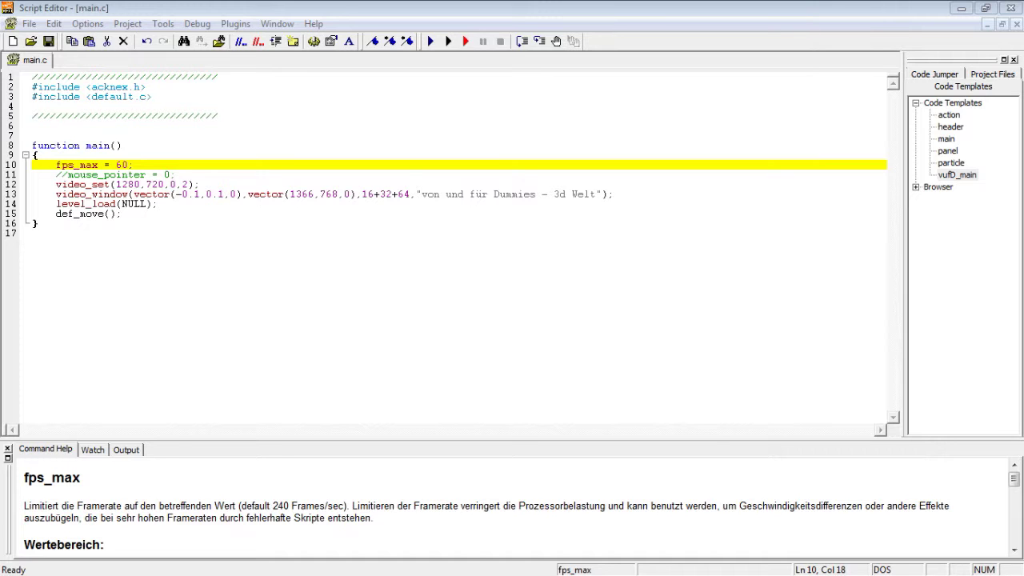
pyautogui.click(159, 127)
pyautogui.hotkey('shift', 'Up')
pyautogui.hotkey('shift', 'Up')
pyautogui.hotkey('shift', 'Up')
pyautogui.hotkey('shift', 'Up')
pyautogui.hotkey('shift', 'Up')
pyautogui.write('/////////////////////////////// // init lite-C #include <acknex.h> // /////////////////////////////// // Default key and debug functions #include <default.c> // /////////////////////////////// // Post Processing shader and Object (MDL) Shader for 7.50 Commercial or higher #include <mtlView.c> #include <mtlFX.c> //')
pyautogui.hotkey('ctrl', 's')
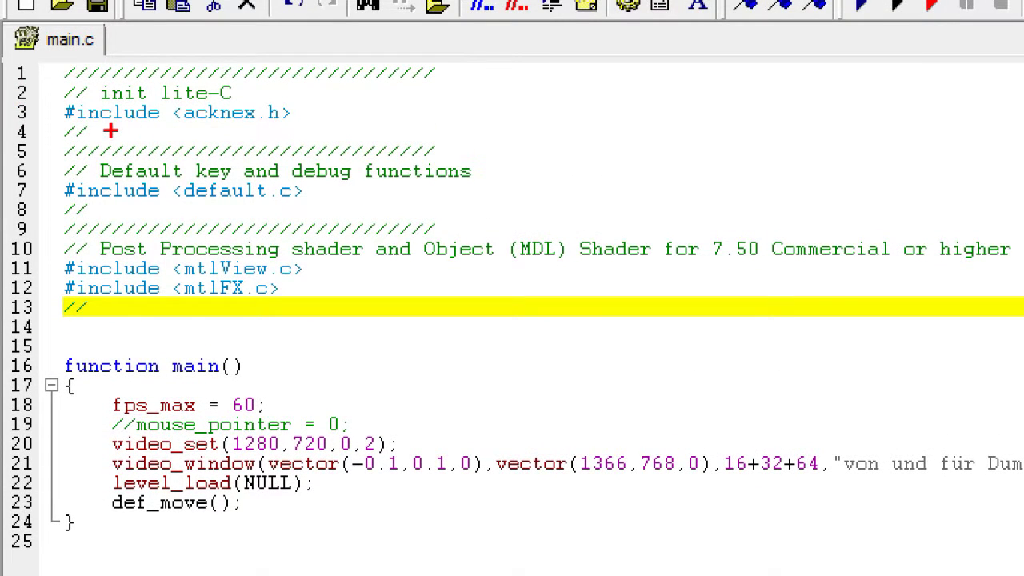
pyautogui.moveTo(469, 84); pyautogui.dragTo(470, 117)
pyautogui.moveTo(504, 152); pyautogui.dragTo(505, 193)
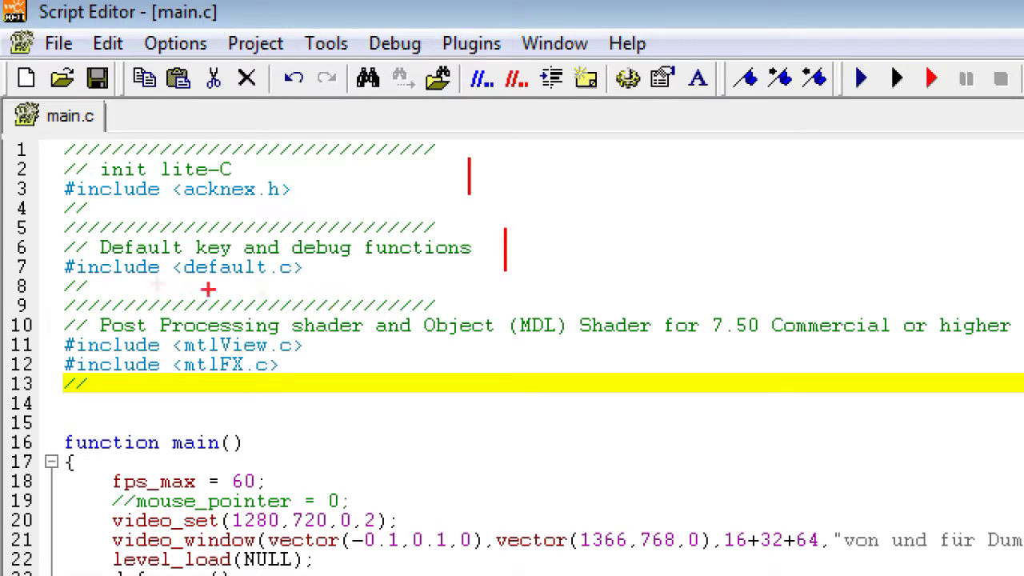
pyautogui.moveTo(59, 289); pyautogui.dragTo(506, 237)
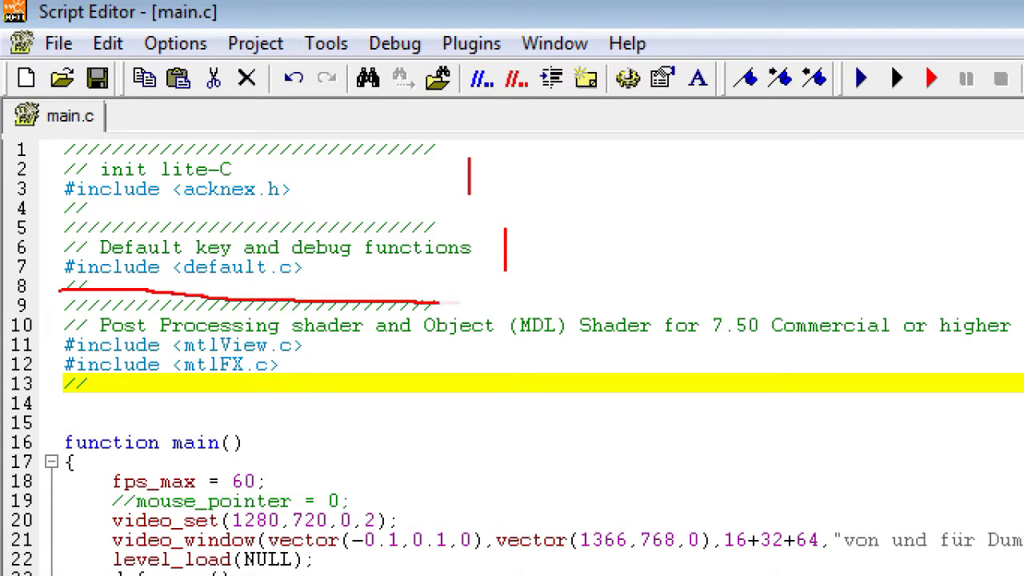
pyautogui.moveTo(506, 237); pyautogui.dragTo(132, 297)
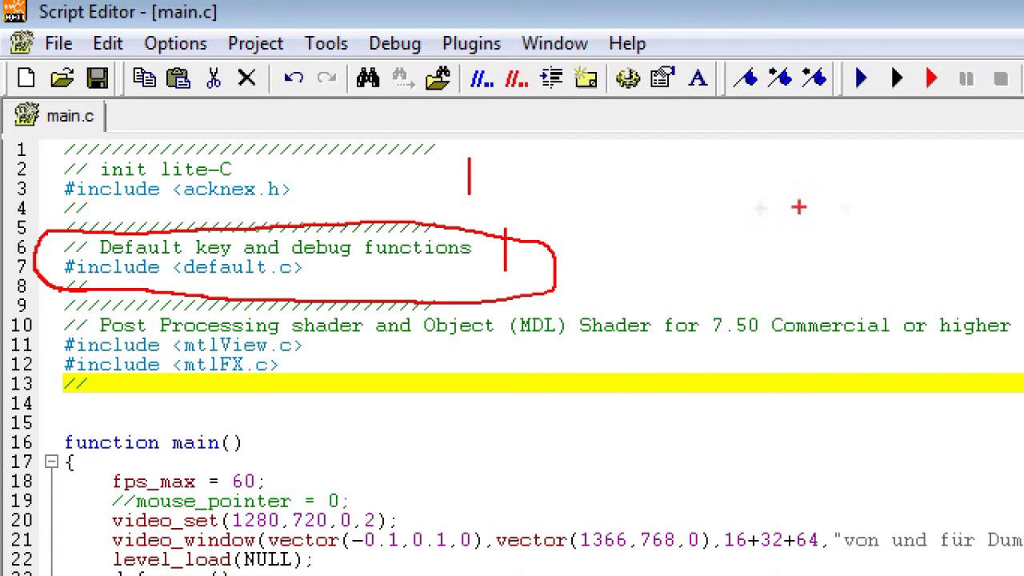
pyautogui.press('Escape')
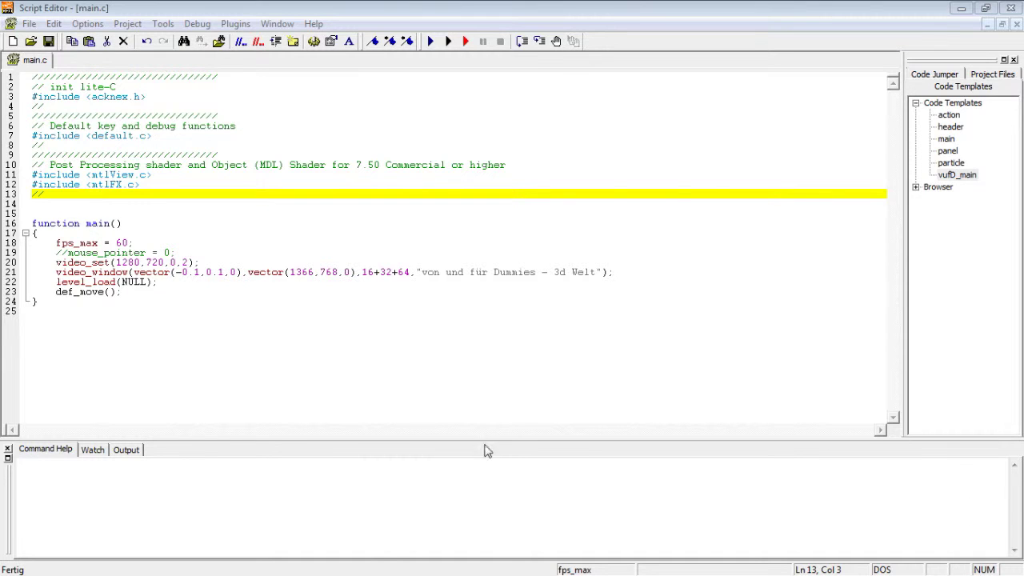
# Step: Add ent_create("ghoul_x.mdl",nullvector,NULL) on a new line after def_move() in main
pyautogui.click(179, 289)
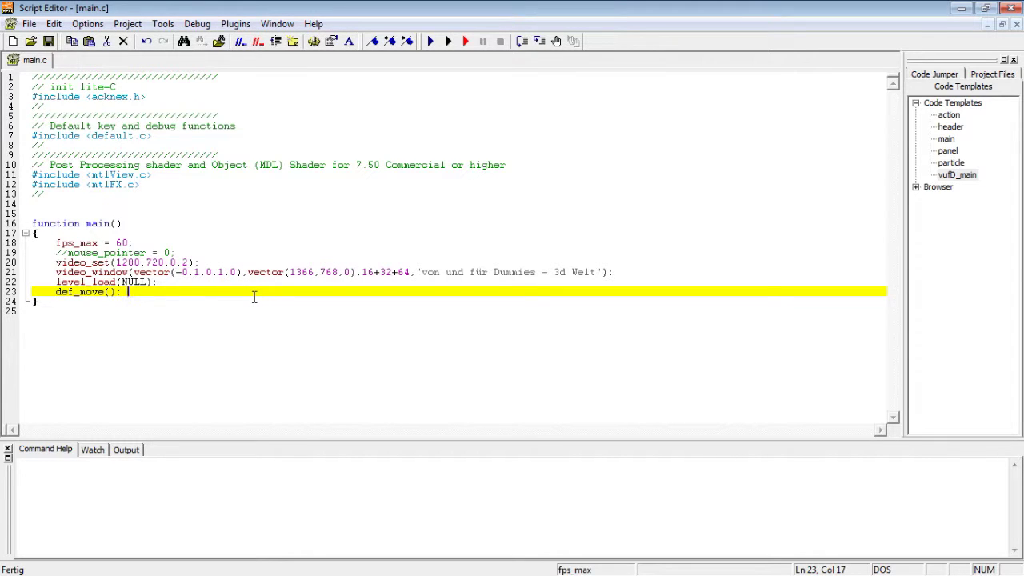
pyautogui.press('Return')
pyautogui.press('Return')
pyautogui.press('Up')
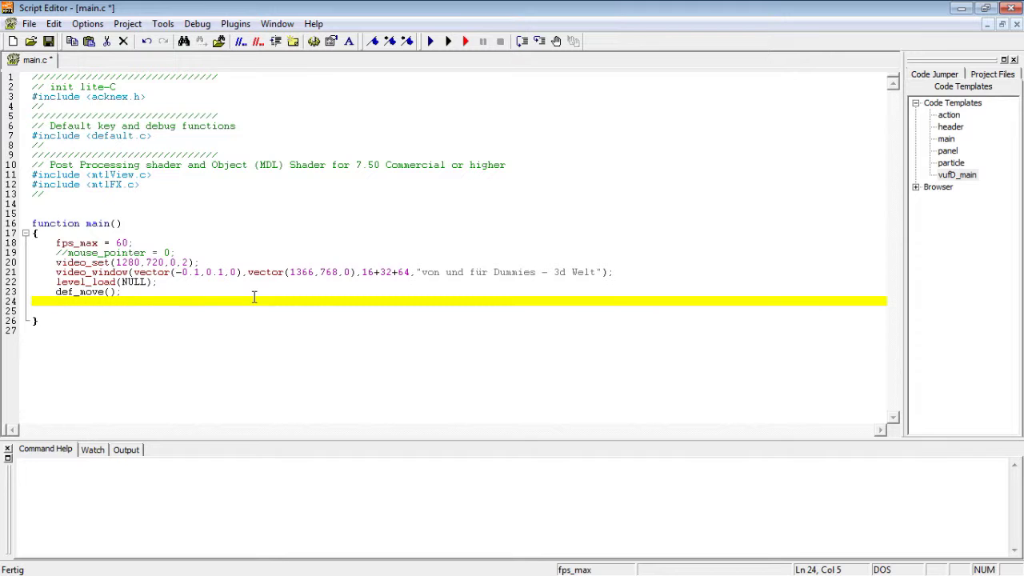
pyautogui.write('ent_create("ghoul_x.mdl",nullvector,NULL);')
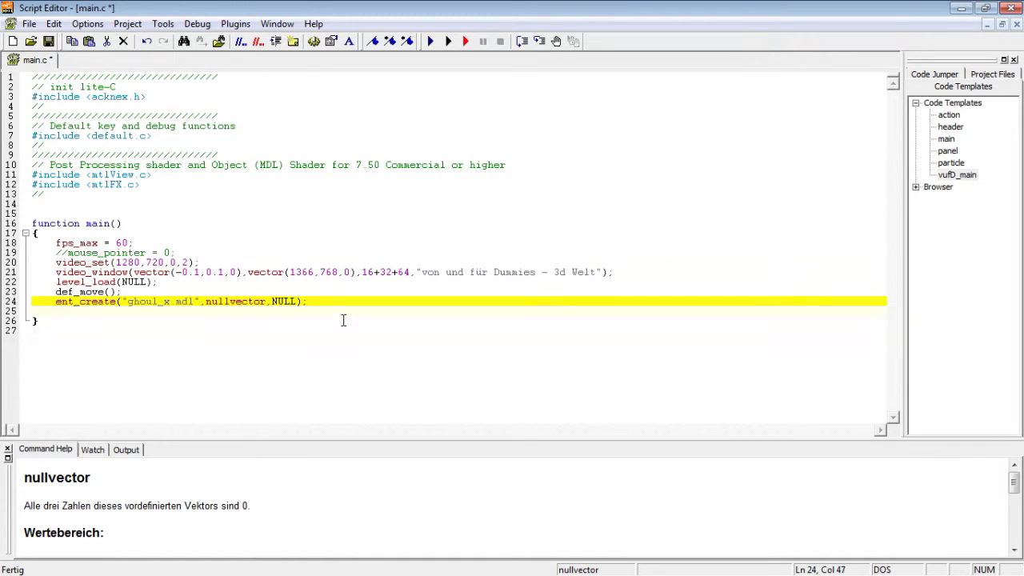
pyautogui.press('Return')
pyautogui.click(343, 319)
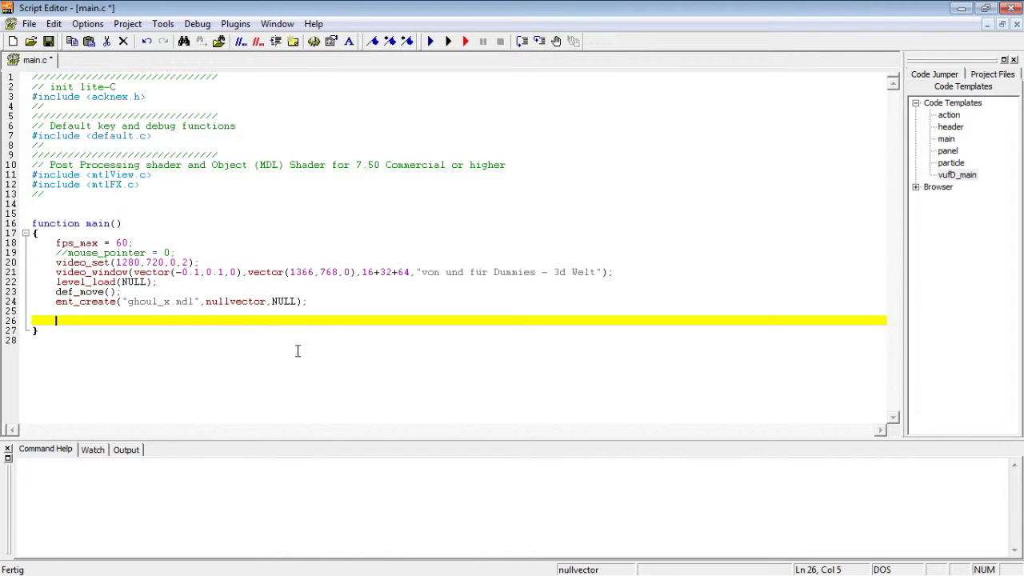
pyautogui.click(266, 332)
# Step: Save and run with F5, dismiss the can't-open-file error, and close the engine
pyautogui.press('F5')
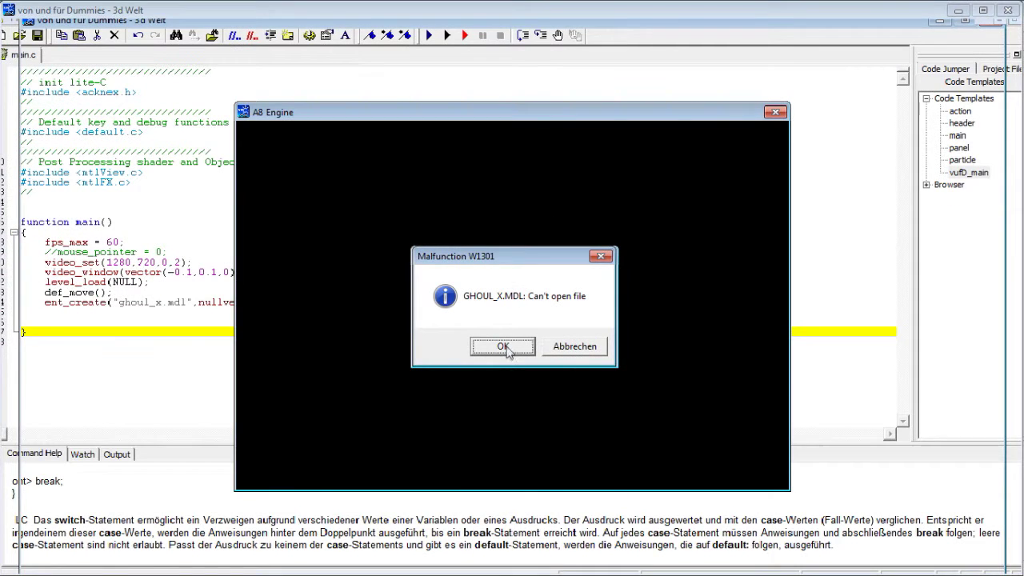
pyautogui.click(503, 347)
pyautogui.click(1006, 8)
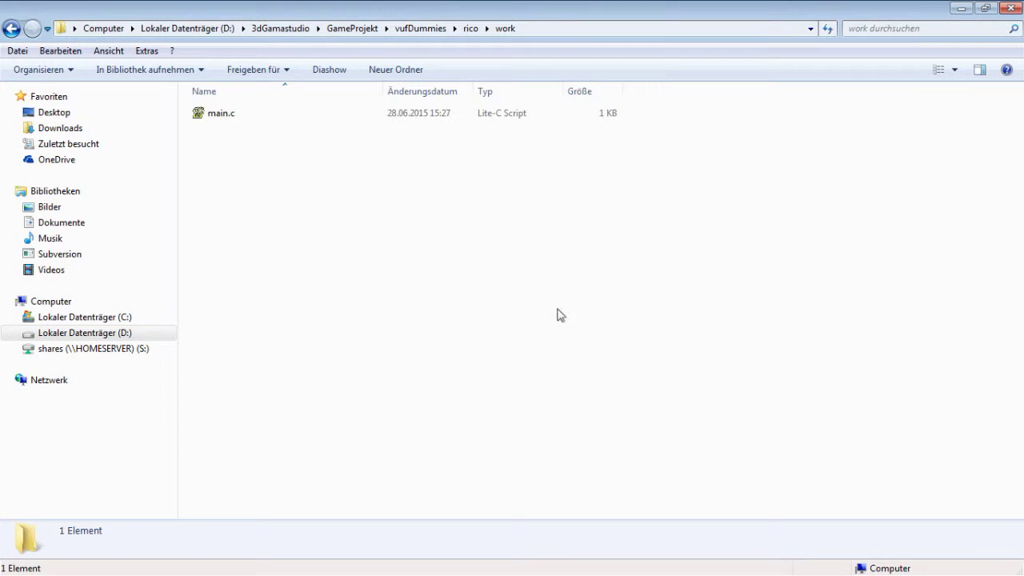
# Step: Move ghoul_x.mdl into rico\resources\models, then rerun main.c from the editor with F5
pyautogui.click(470, 29)
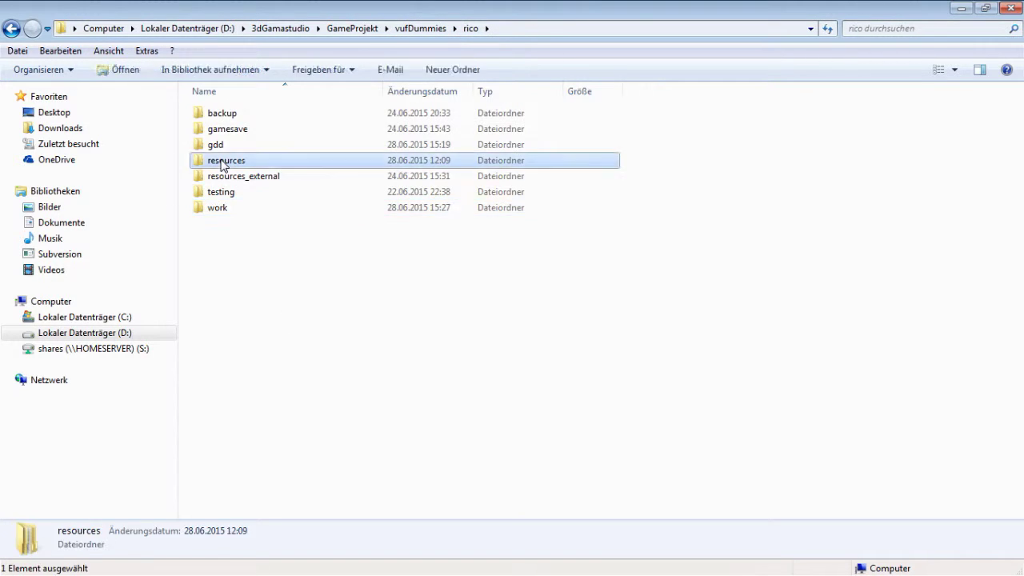
pyautogui.doubleClick(225, 161)
pyautogui.doubleClick(230, 148)
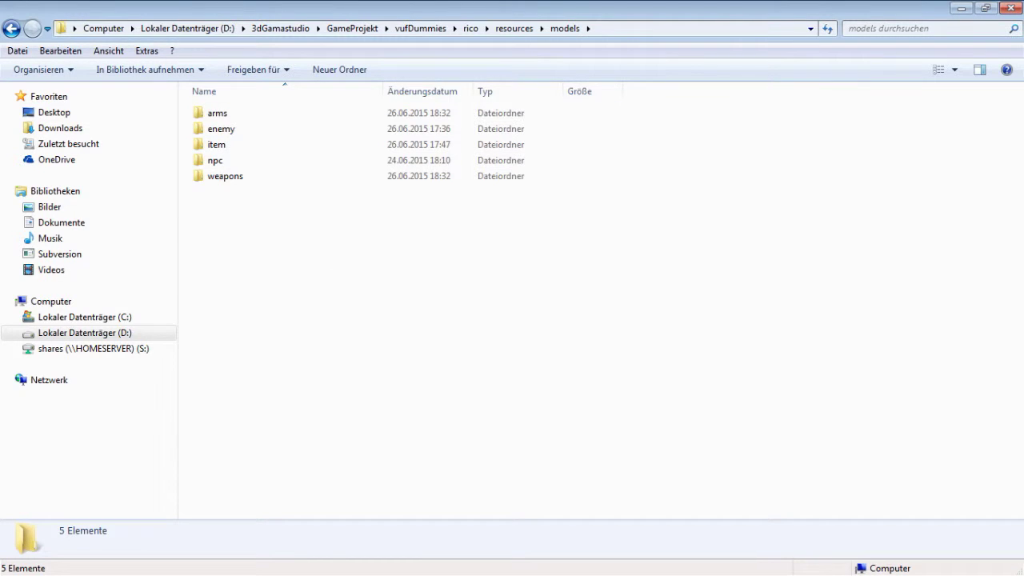
pyautogui.moveTo(192, 276); pyautogui.dragTo(293, 260, button='right')
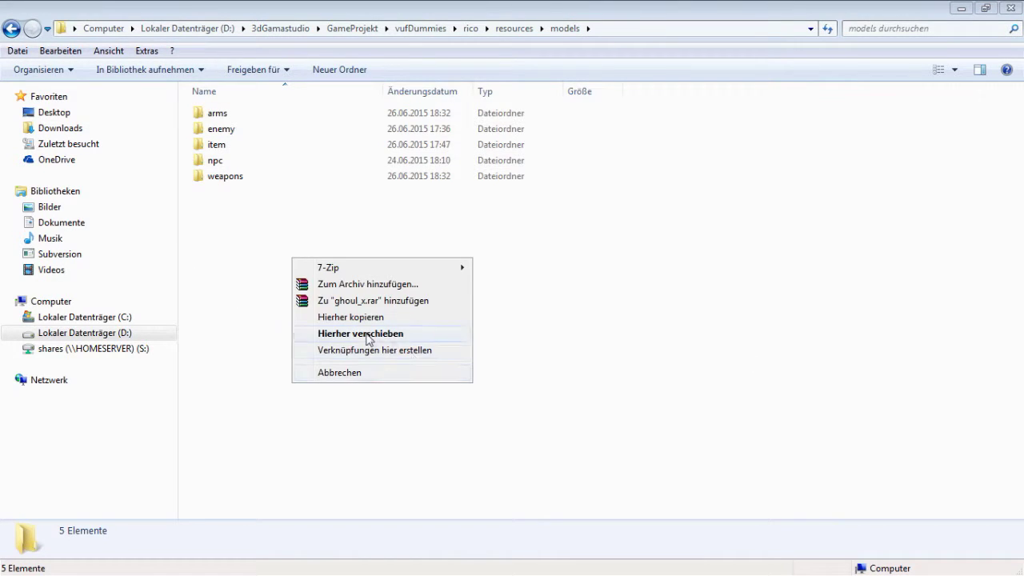
pyautogui.click(368, 335)
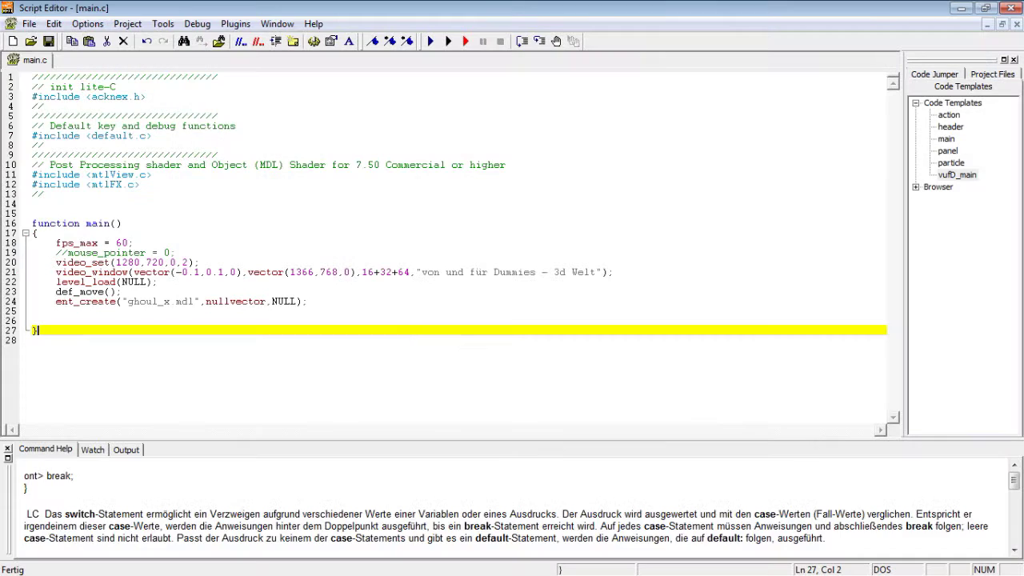
pyautogui.click(347, 312)
pyautogui.press('F5')
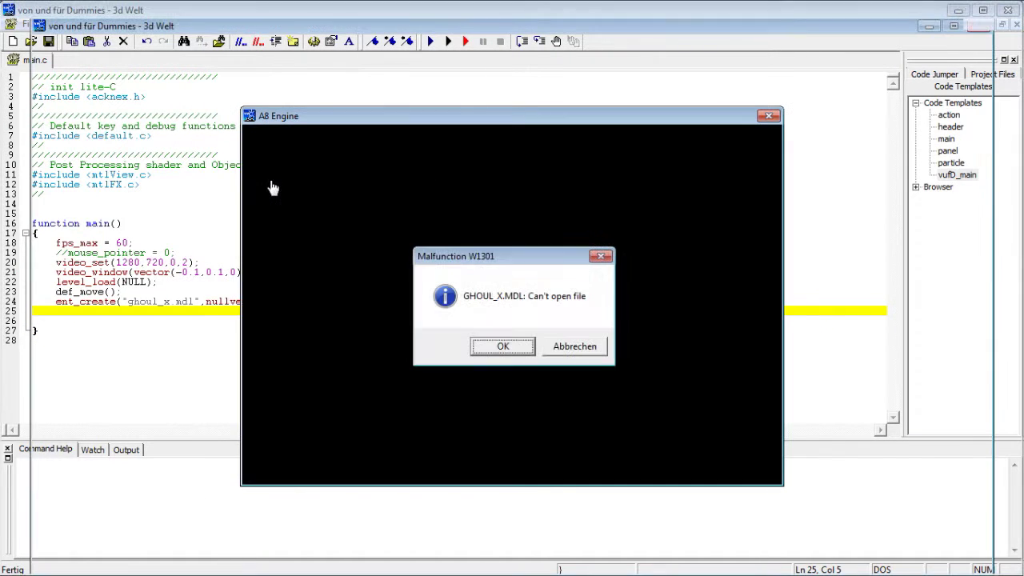
# Step: Dismiss the Malfunction W1301 missing-model error and close the A8 Engine window
pyautogui.press('Return')
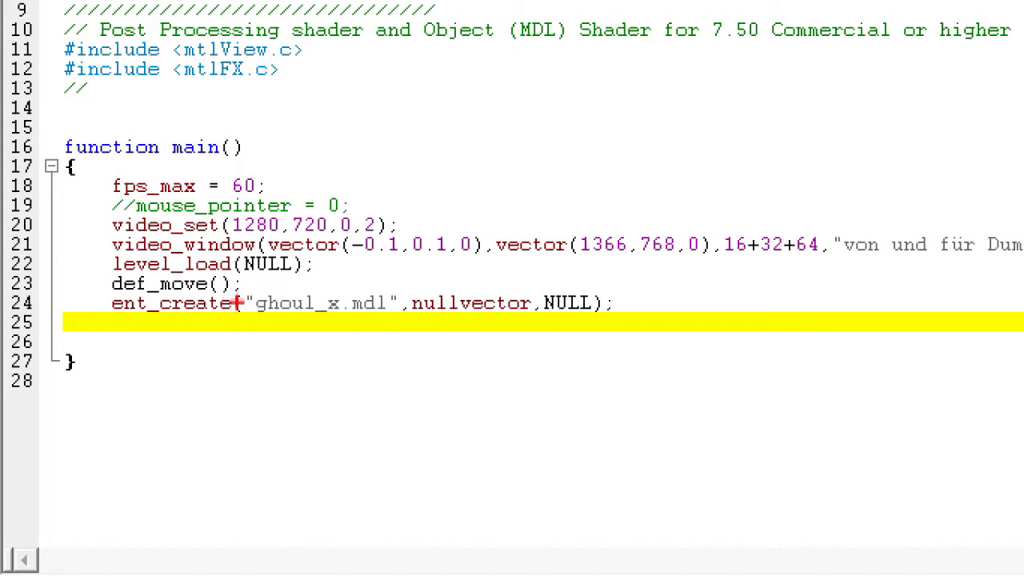
pyautogui.moveTo(234, 328); pyautogui.dragTo(407, 276)
pyautogui.moveTo(402, 320); pyautogui.dragTo(157, 314)
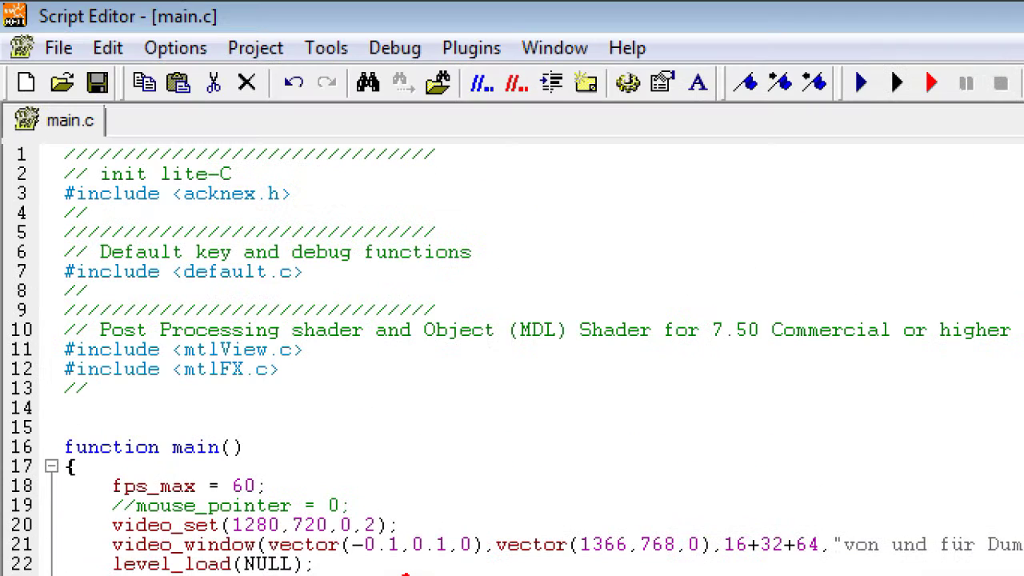
pyautogui.moveTo(4, 103); pyautogui.dragTo(32, 109)
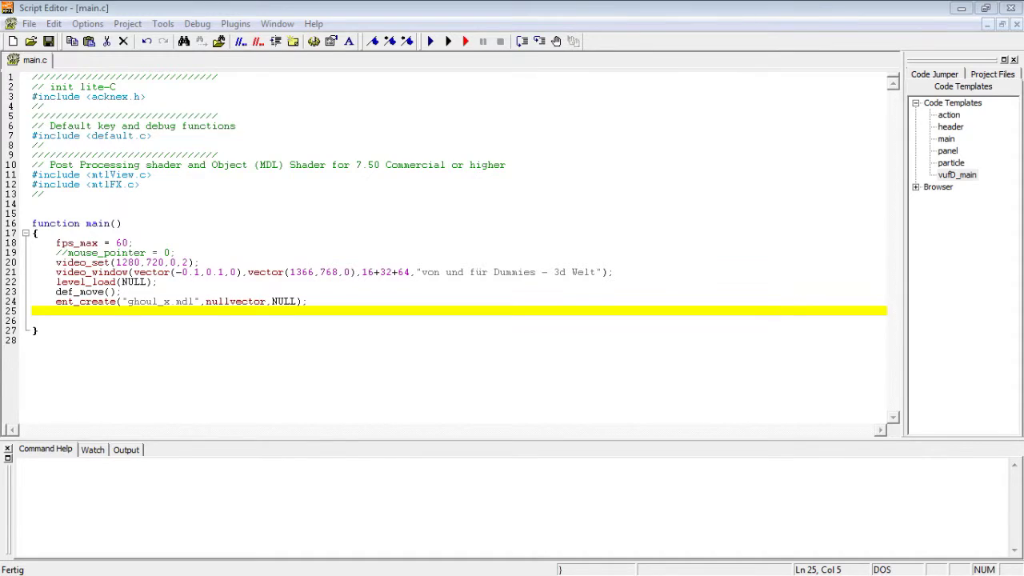
# Step: Copy ghoul_x.mdl into rico's work folder beside main.c
pyautogui.click(472, 28)
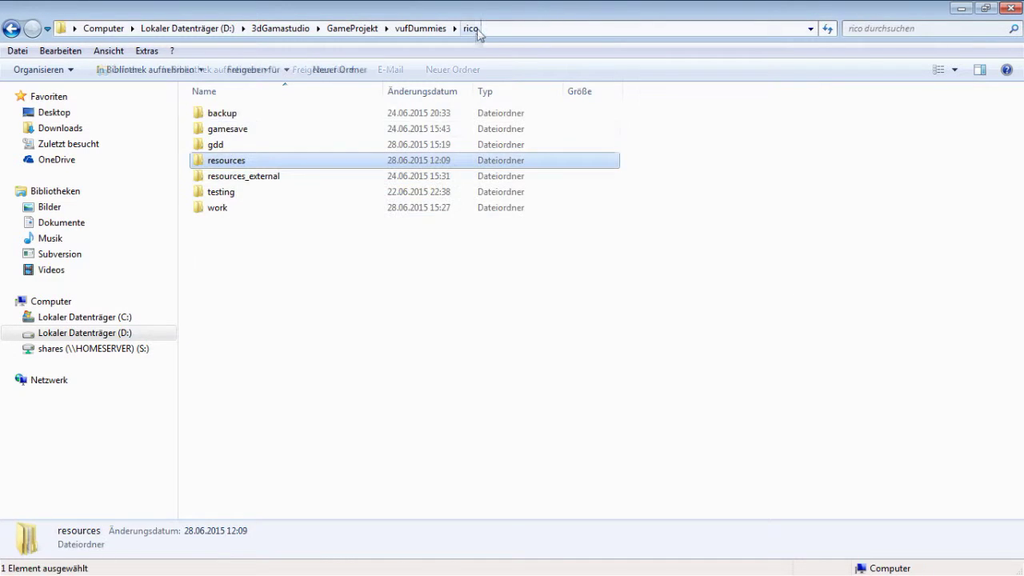
pyautogui.doubleClick(236, 208)
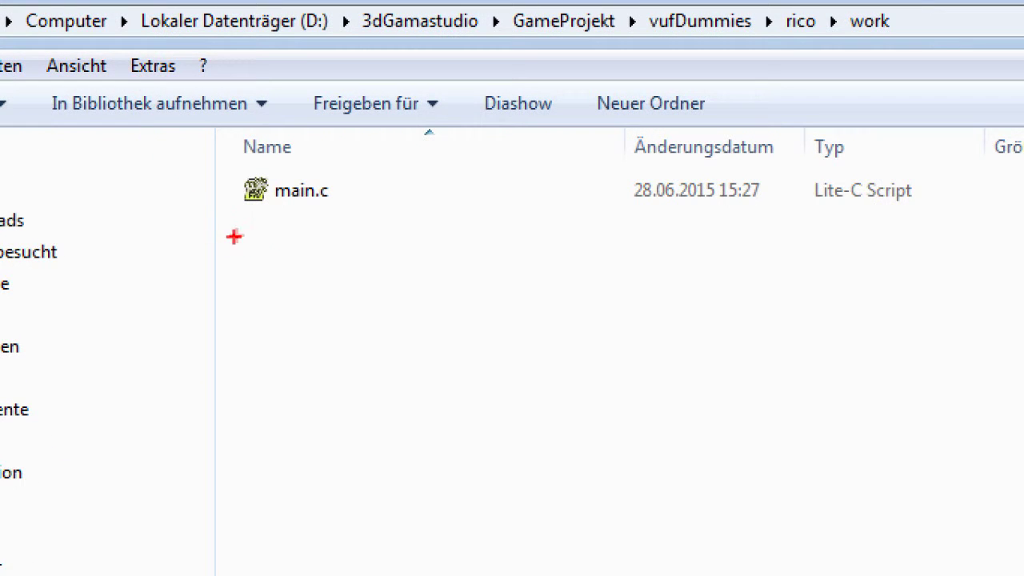
pyautogui.moveTo(266, 225); pyautogui.dragTo(253, 367)
pyautogui.moveTo(365, 230); pyautogui.dragTo(364, 297)
pyautogui.moveTo(388, 365)
pyautogui.mouseDown()
pyautogui.moveTo(411, 369)
pyautogui.moveTo(389, 368)
pyautogui.mouseUp()
pyautogui.moveTo(365, 296)
pyautogui.mouseDown()
pyautogui.moveTo(368, 322)
pyautogui.moveTo(397, 317)
pyautogui.mouseUp()
pyautogui.moveTo(361, 237); pyautogui.dragTo(364, 293)
pyautogui.moveTo(427, 240); pyautogui.dragTo(373, 300)
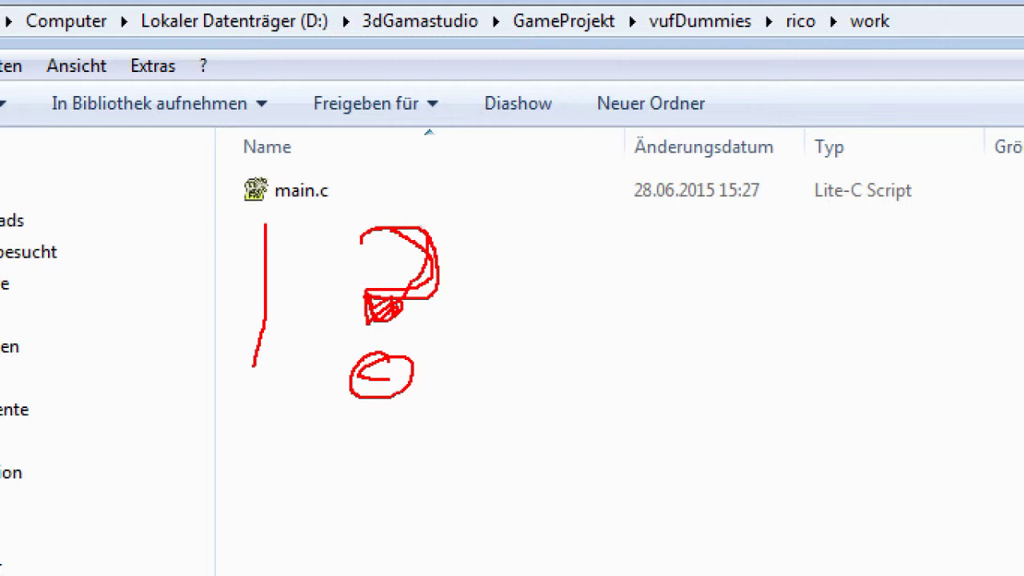
pyautogui.moveTo(359, 232); pyautogui.dragTo(392, 294)
pyautogui.press('Escape')
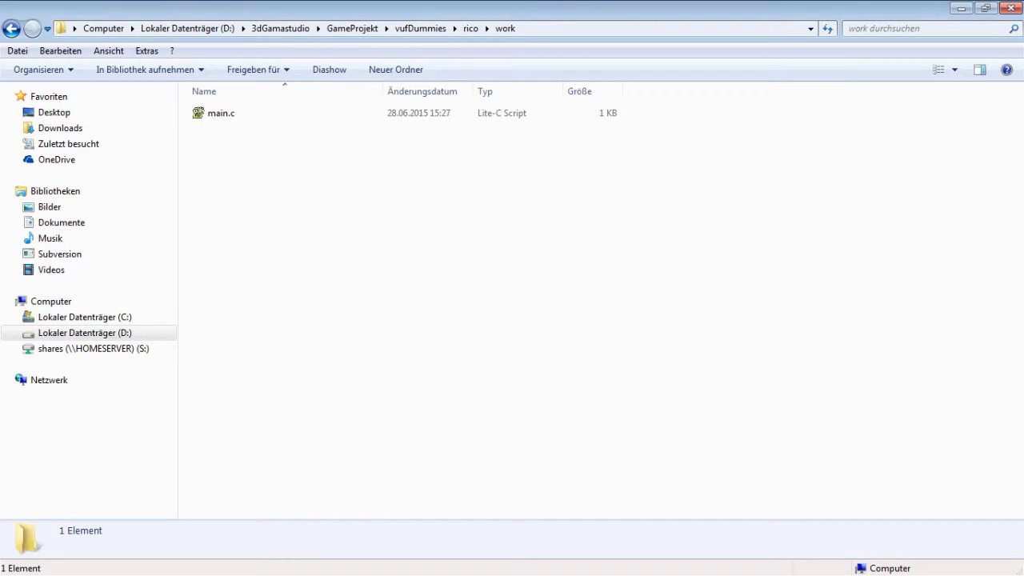
pyautogui.moveTo(693, 302); pyautogui.dragTo(367, 259, button='right')
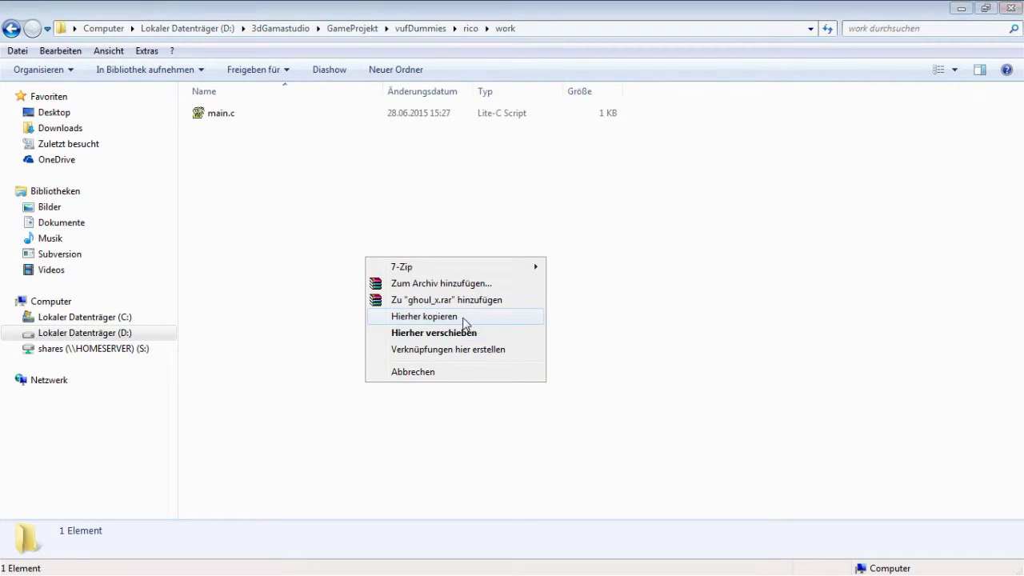
pyautogui.click(464, 330)
pyautogui.click(346, 232)
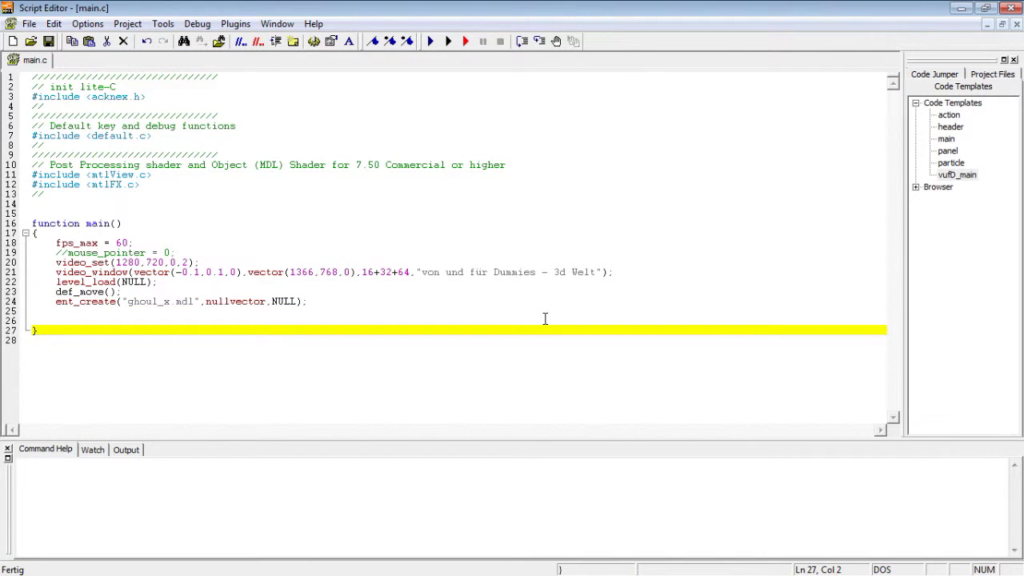
# Step: Run main.c with F5 to see the ship model, then close the game window
pyautogui.press('F5')
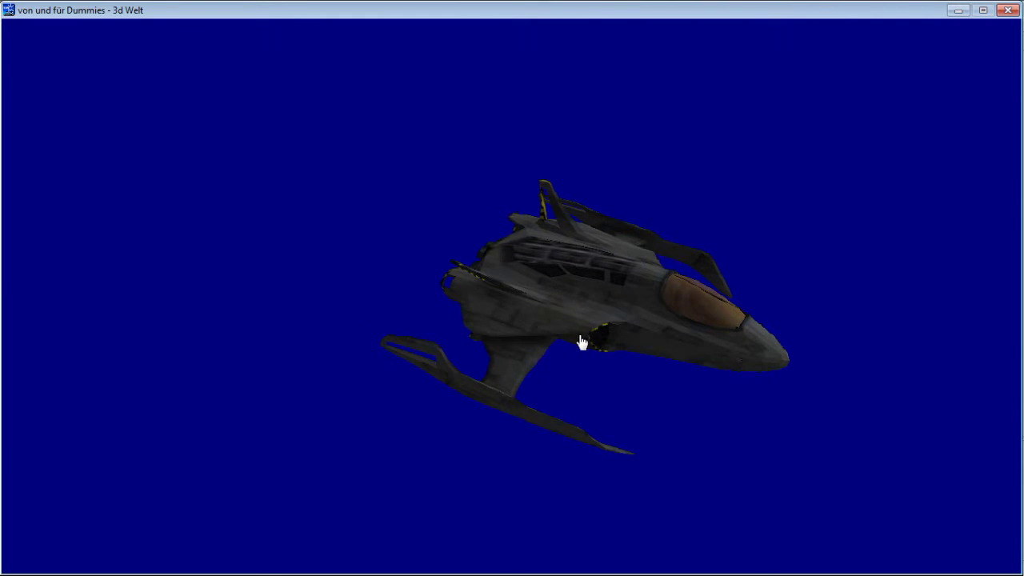
pyautogui.press('Escape')
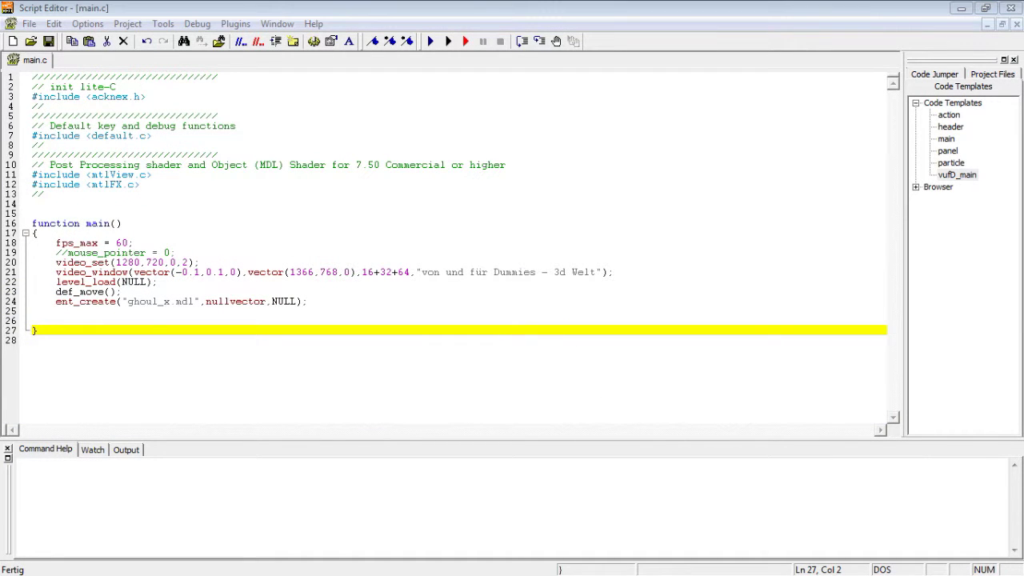
pyautogui.hotkey('alt', 'Tab')
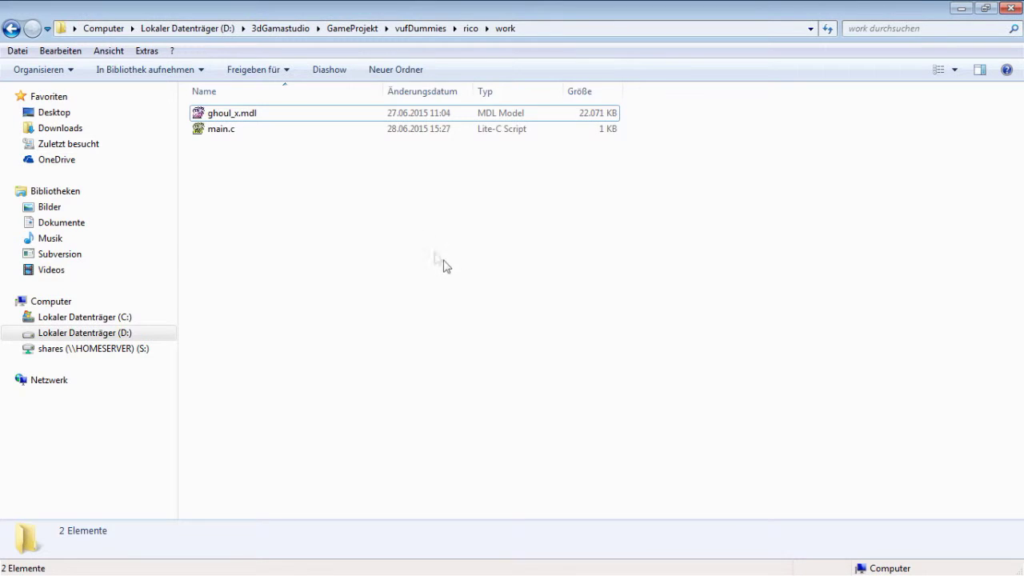
# Step: Confirm the original ghoul_x.mdl is still in rico\resources\models
pyautogui.click(455, 29)
pyautogui.click(470, 28)
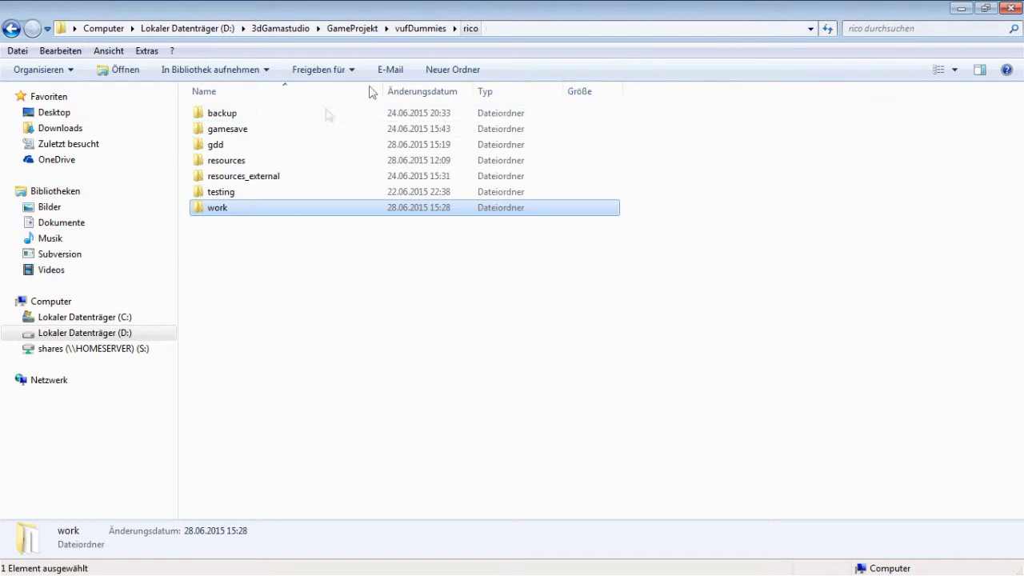
pyautogui.doubleClick(242, 162)
pyautogui.doubleClick(225, 144)
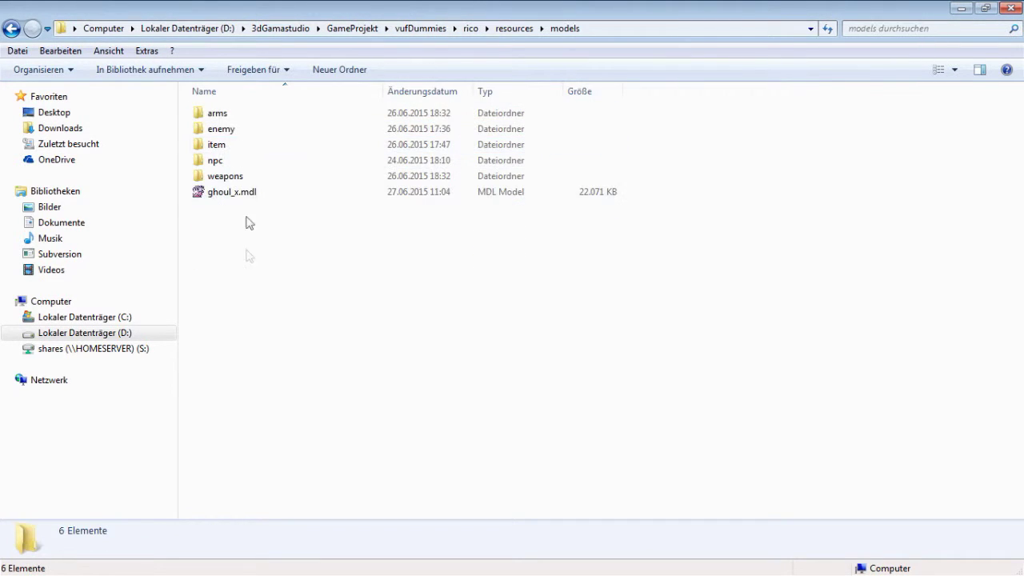
# Step: Delete the copied ghoul_x.mdl from the work folder, leaving only main.c
pyautogui.click(470, 28)
pyautogui.click(247, 237)
pyautogui.doubleClick(240, 209)
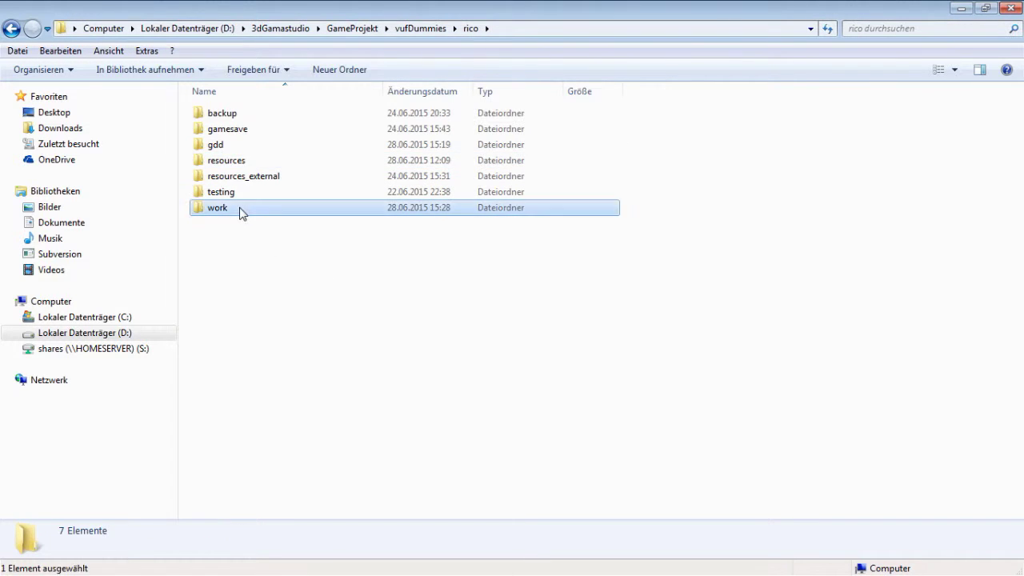
pyautogui.click(240, 117)
pyautogui.click(239, 130)
pyautogui.click(242, 117)
pyautogui.rightClick(244, 118)
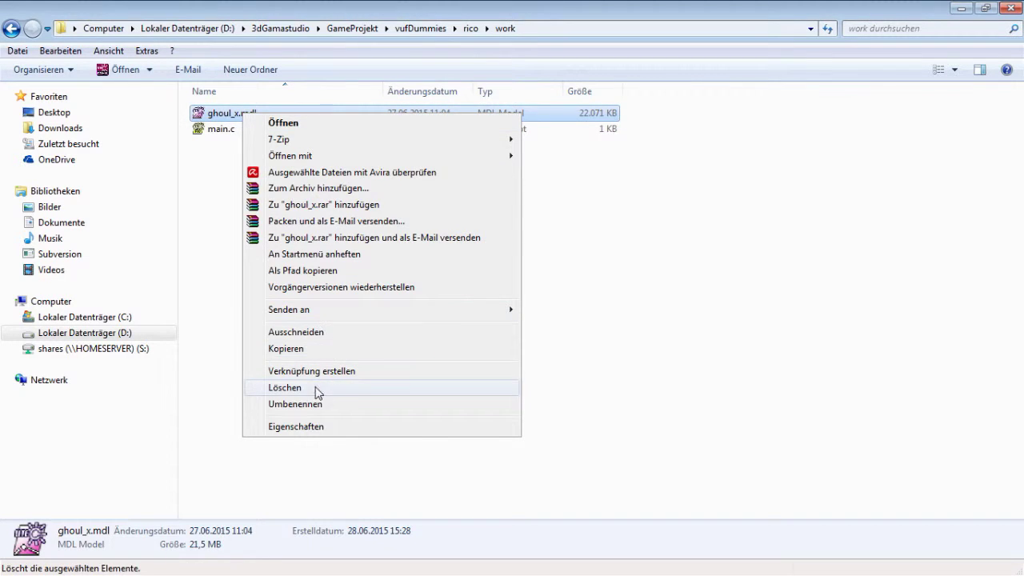
pyautogui.click(318, 387)
pyautogui.click(573, 354)
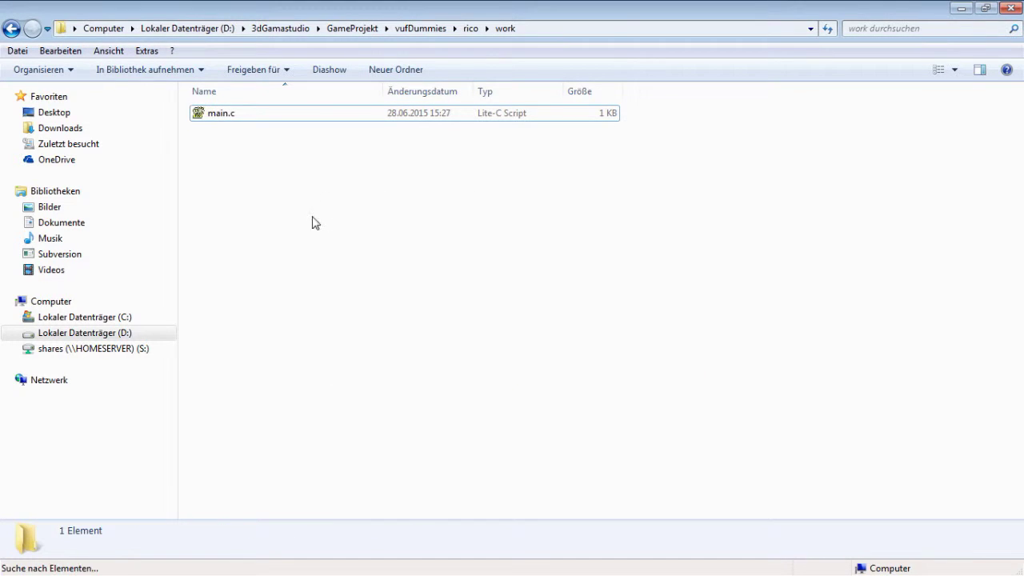
# Step: Open main.c in the Script Editor and place the cursor above function main()
pyautogui.click(233, 118)
pyautogui.press('Return')
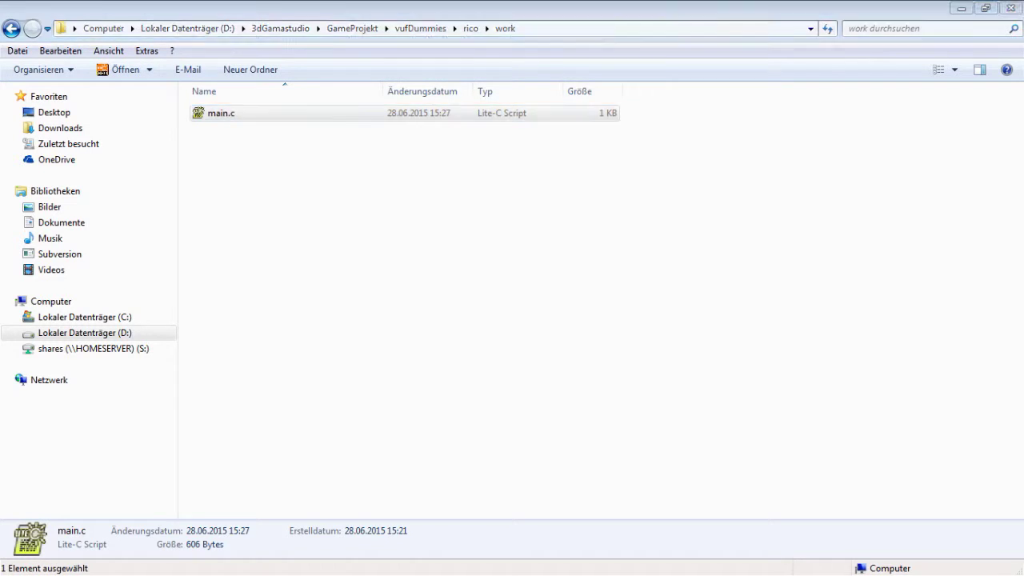
pyautogui.click(181, 210)
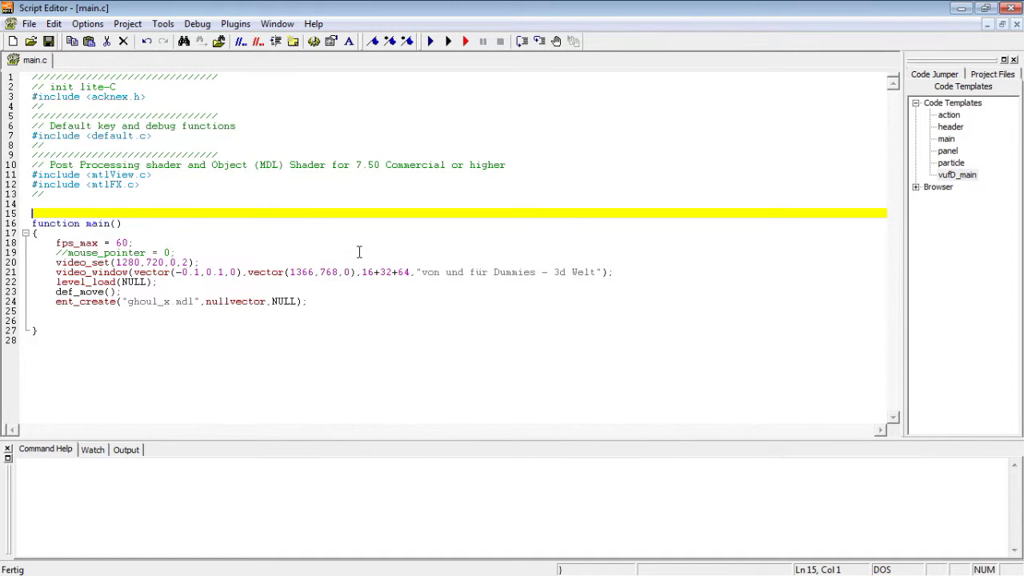
# Step: Add the line #define PRAGMA_PATH 'resources\\models'; above function main()
pyautogui.press('Return')
pyautogui.press('Return')
pyautogui.press('Up')
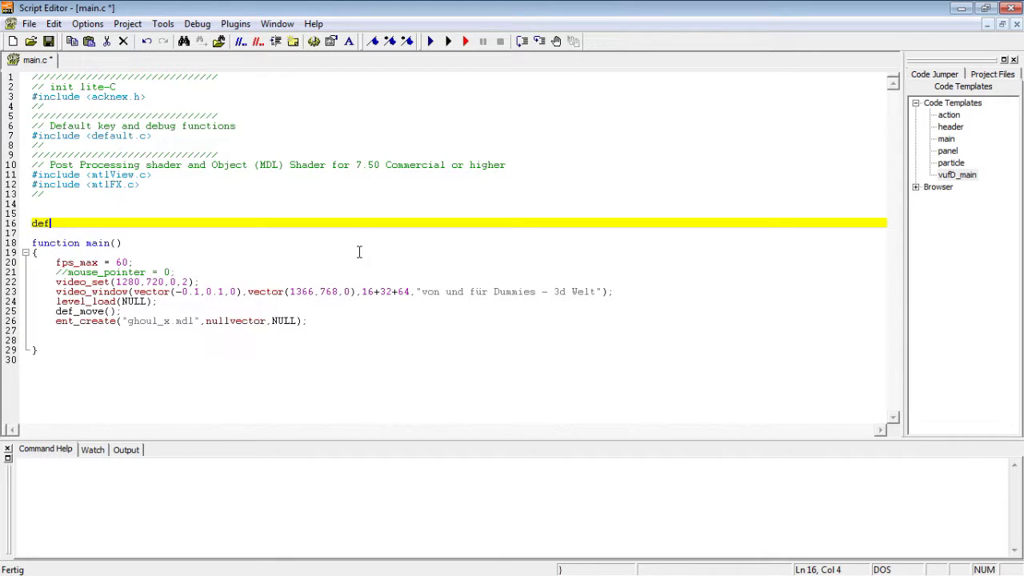
pyautogui.write('ine')
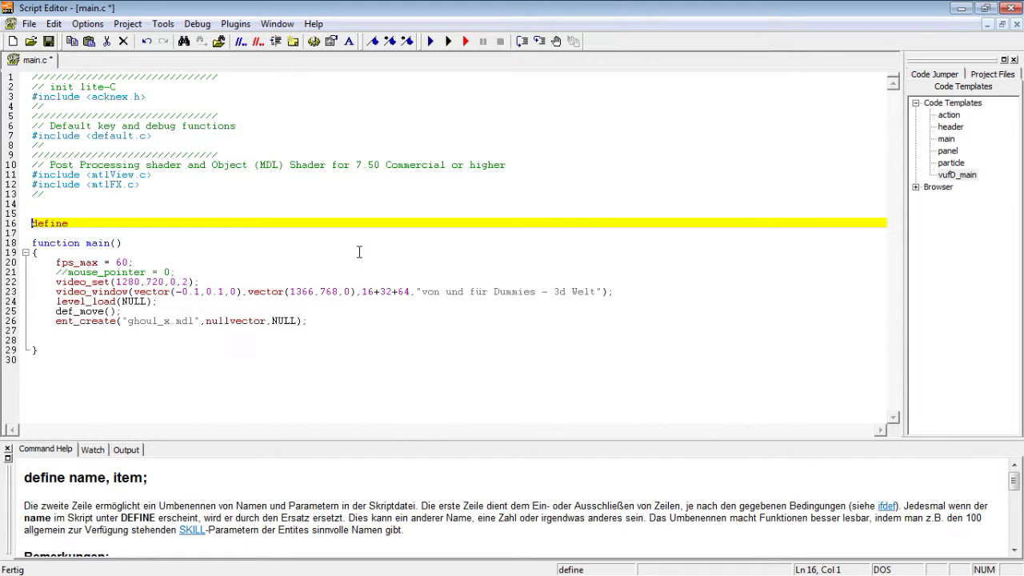
pyautogui.write('#')
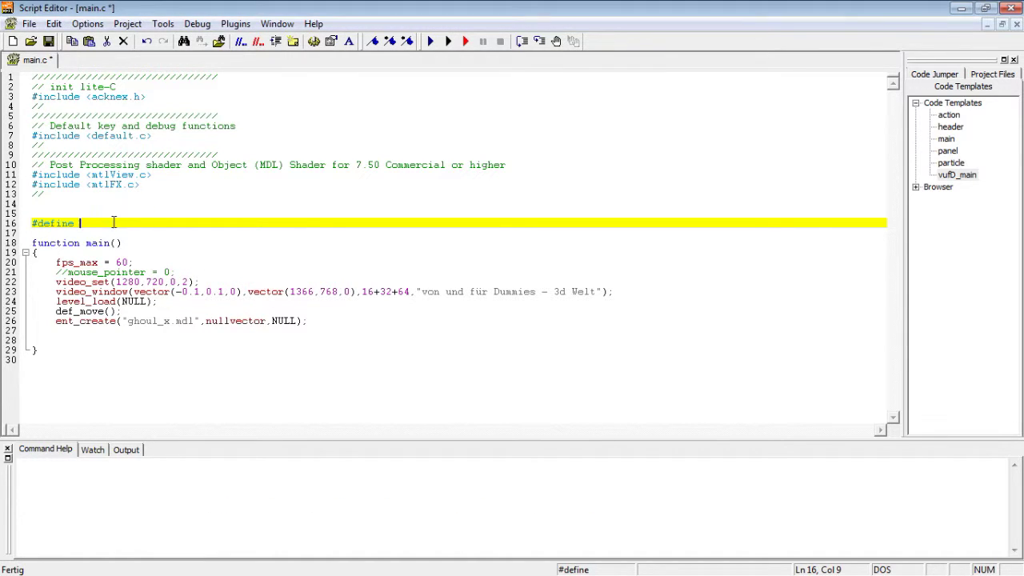
pyautogui.write('PRAGMA_PATH')
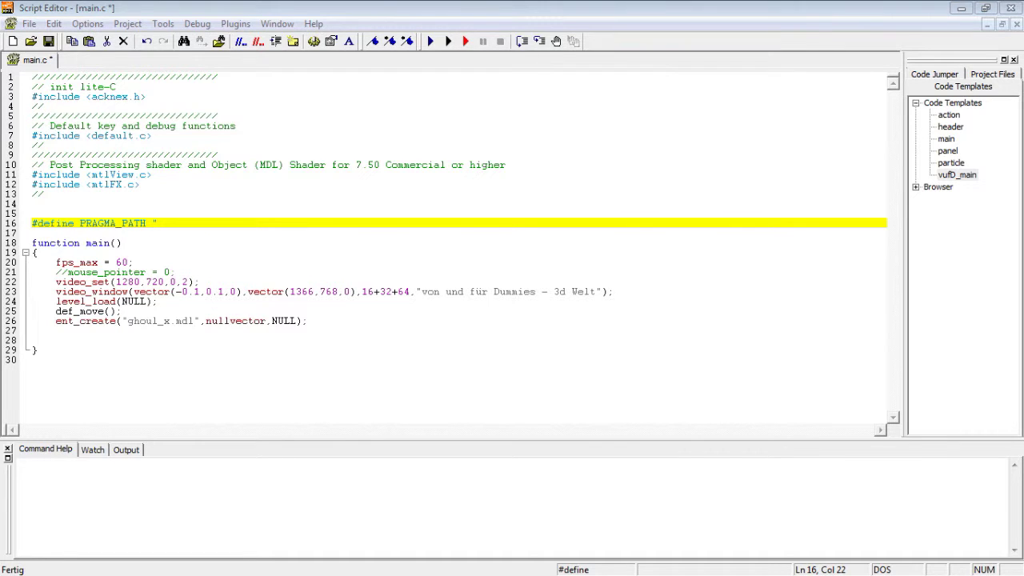
pyautogui.write('resources\\models";')
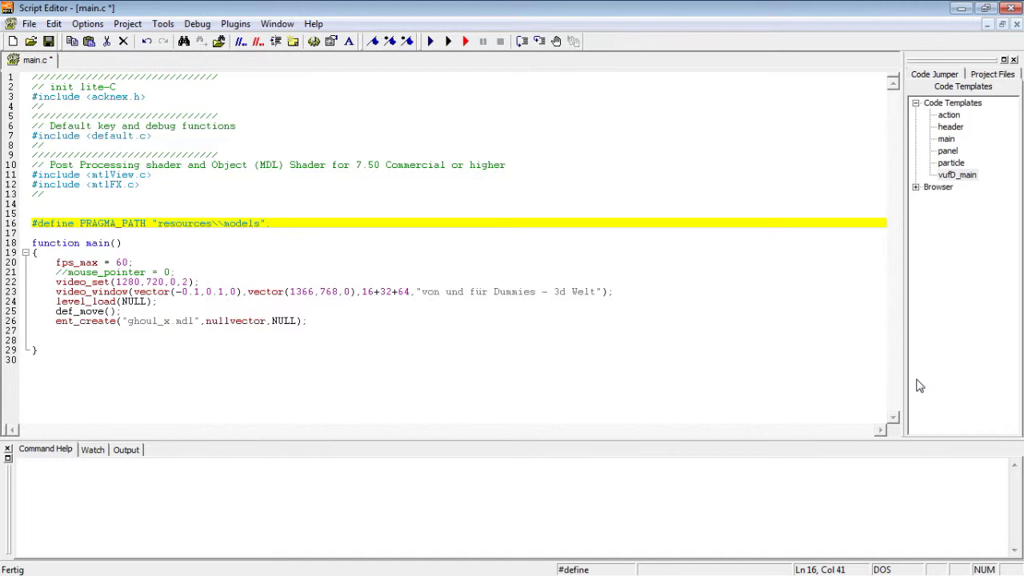
# Step: Tidy the blank lines so exactly one empty line follows the new define
pyautogui.press('Down')
pyautogui.press('Up')
pyautogui.press('Return')
pyautogui.press('BackSpace')
pyautogui.press('End')
pyautogui.press('Return')
pyautogui.hotkey('ctrl', '1')
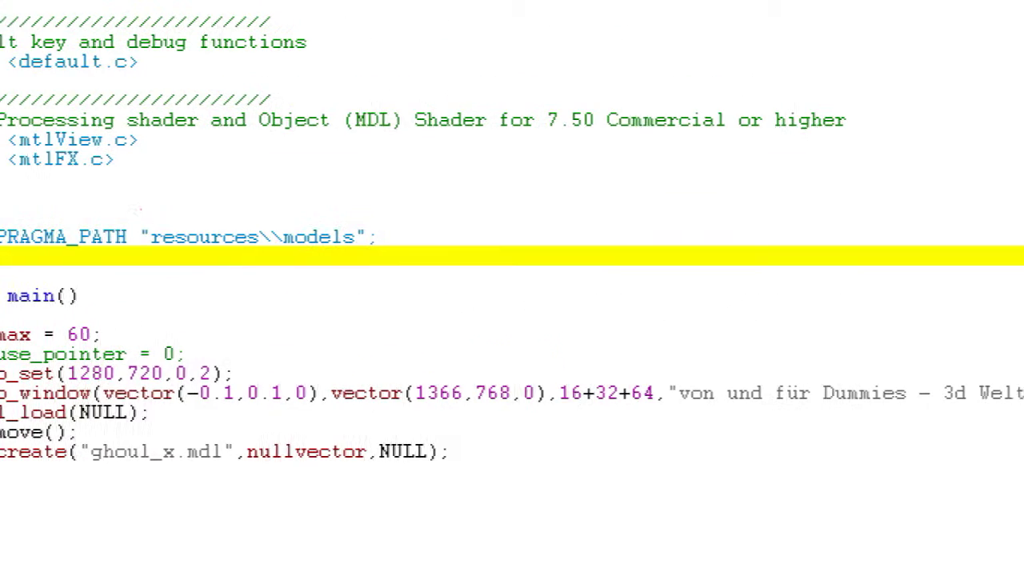
pyautogui.moveTo(223, 261); pyautogui.dragTo(163, 266)
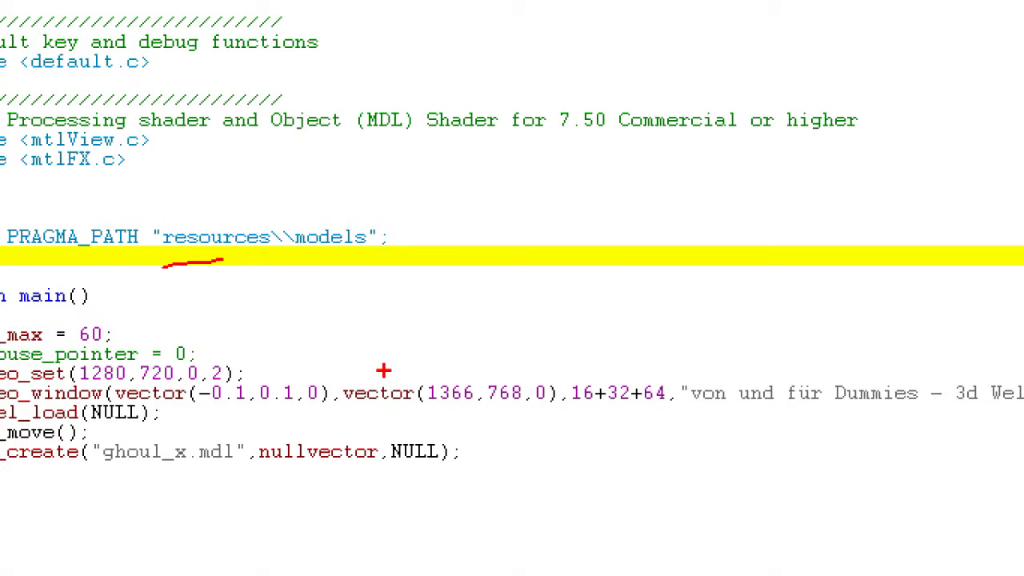
pyautogui.moveTo(280, 263); pyautogui.dragTo(352, 261)
pyautogui.press('Escape')
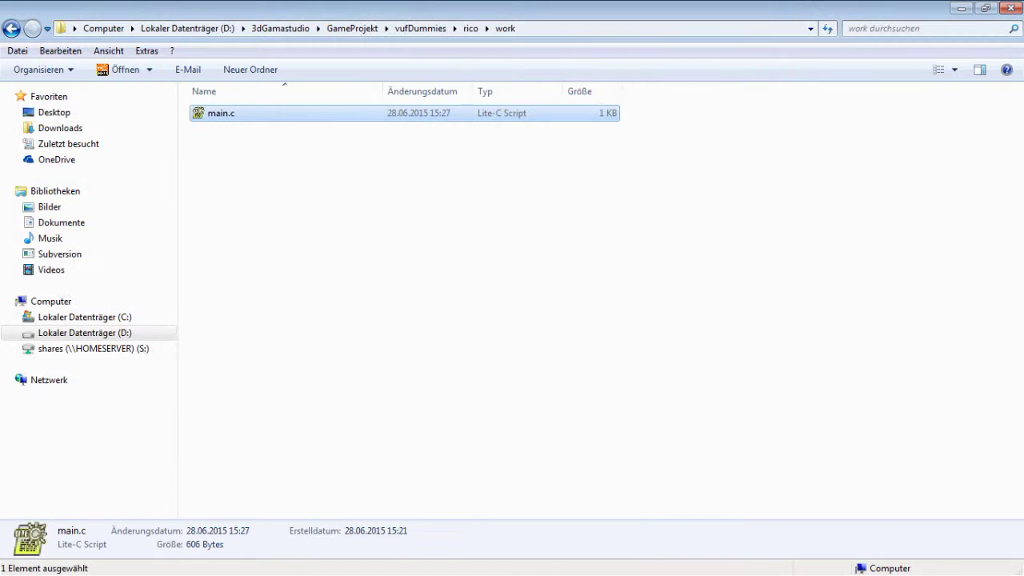
# Step: Show the resources\models folder that holds ghoul_x.mdl in Explorer
pyautogui.click(422, 28)
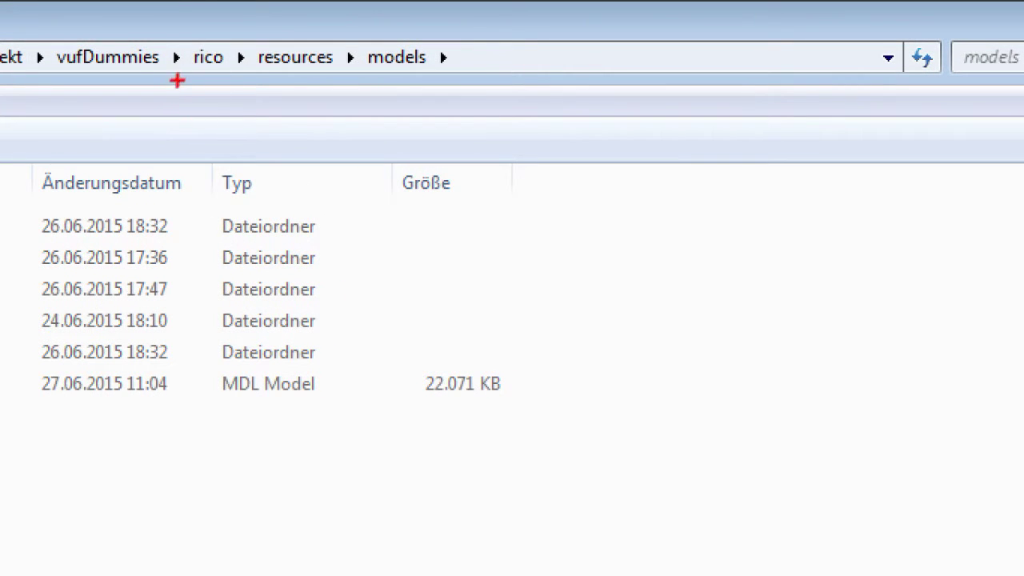
pyautogui.moveTo(198, 82); pyautogui.dragTo(521, 73)
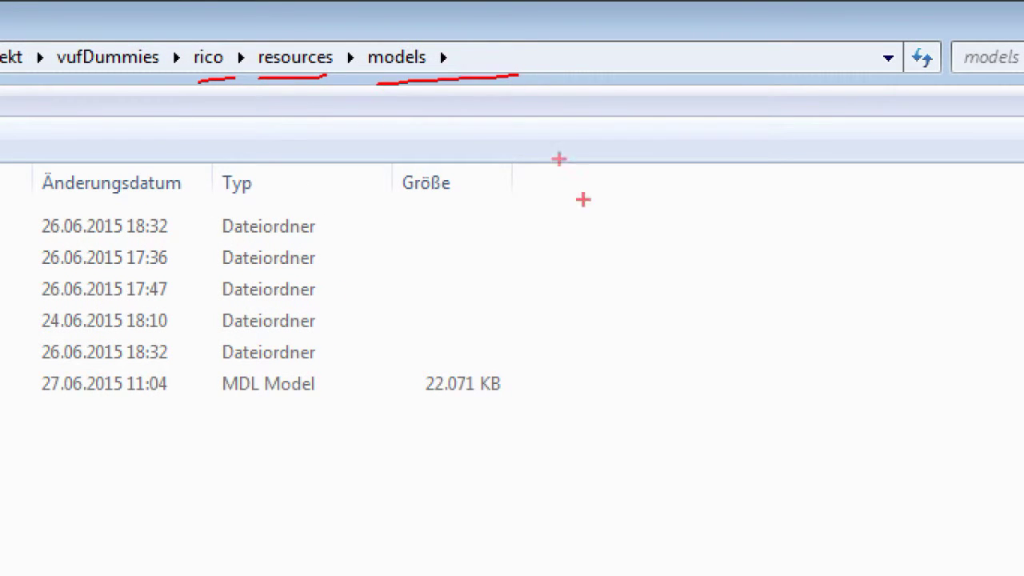
pyautogui.press('Escape')
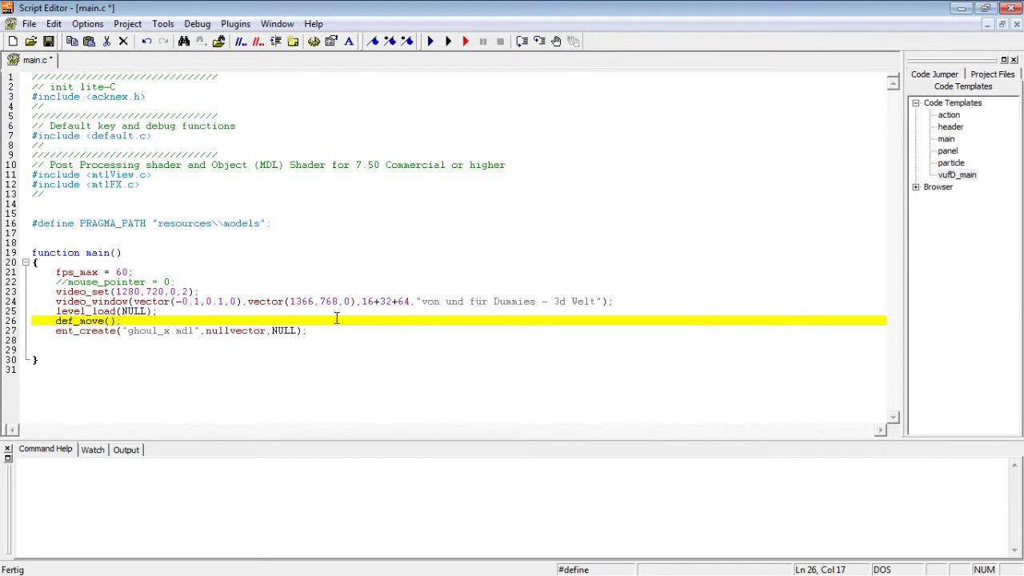
# Step: Save and run main.c, dismiss the GHOUL_X.MDL can't-open error, and close the engine
pyautogui.press('F5')
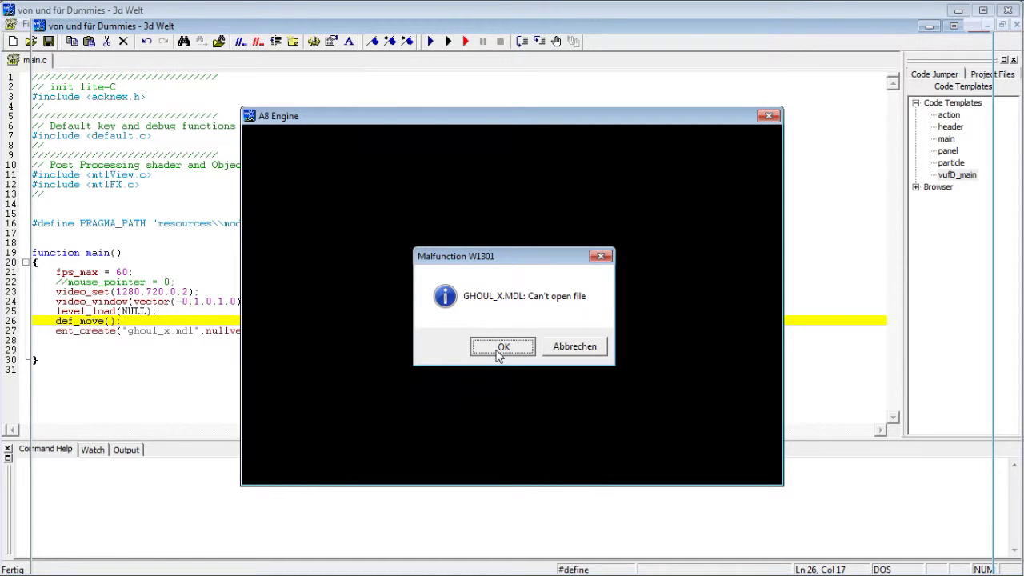
pyautogui.click(498, 356)
pyautogui.press('Escape')
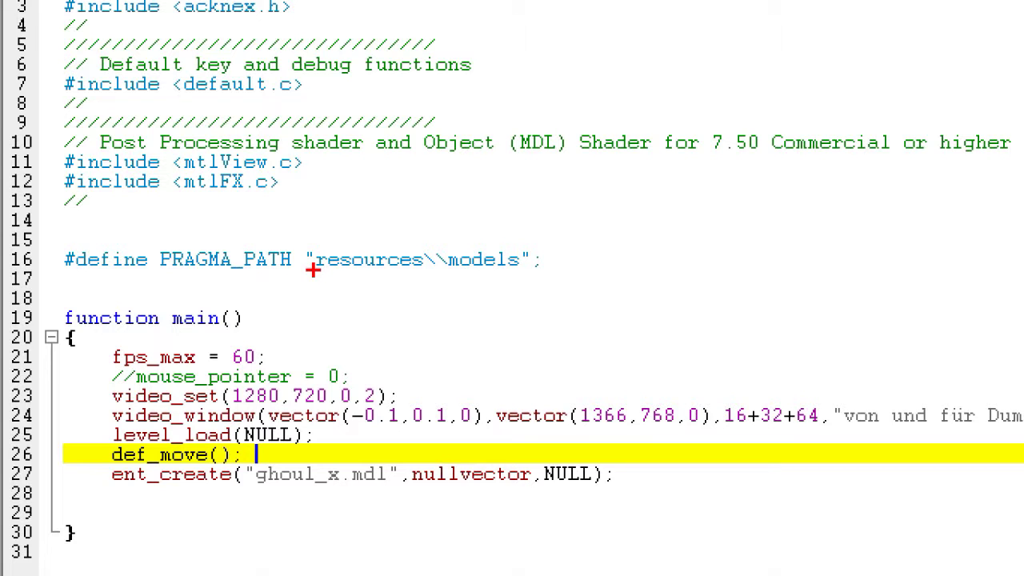
pyautogui.moveTo(312, 270); pyautogui.dragTo(570, 270)
pyautogui.moveTo(456, 233); pyautogui.dragTo(433, 304)
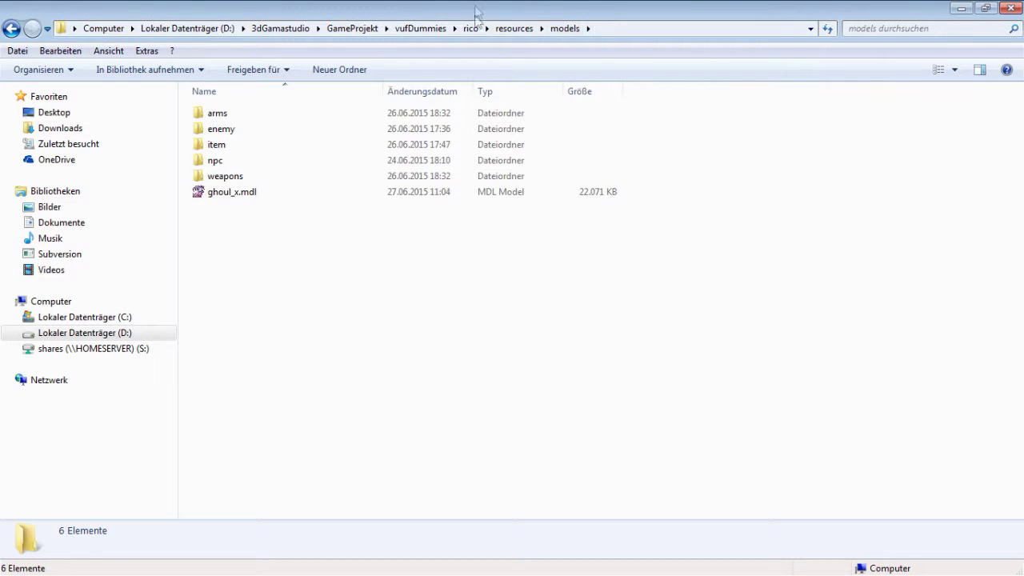
# Step: Go to rico\work and set up a resources\models folder inside it
pyautogui.click(469, 30)
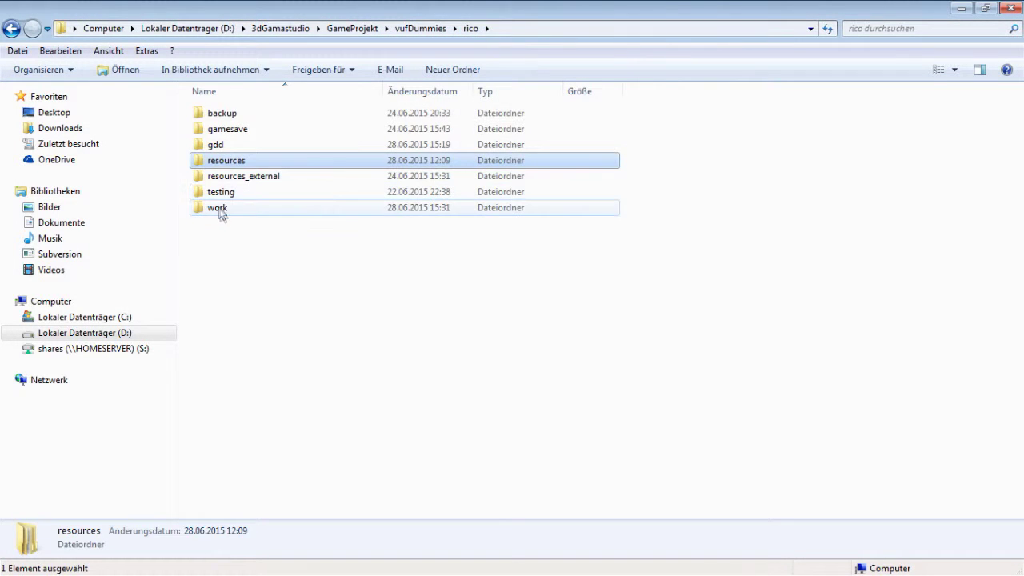
pyautogui.doubleClick(218, 208)
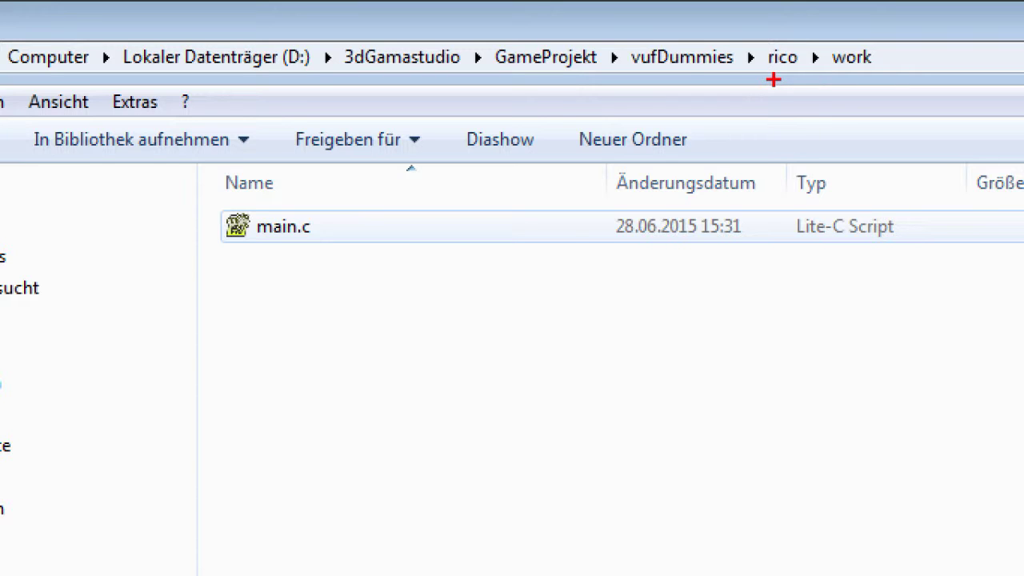
pyautogui.moveTo(773, 79); pyautogui.dragTo(899, 78)
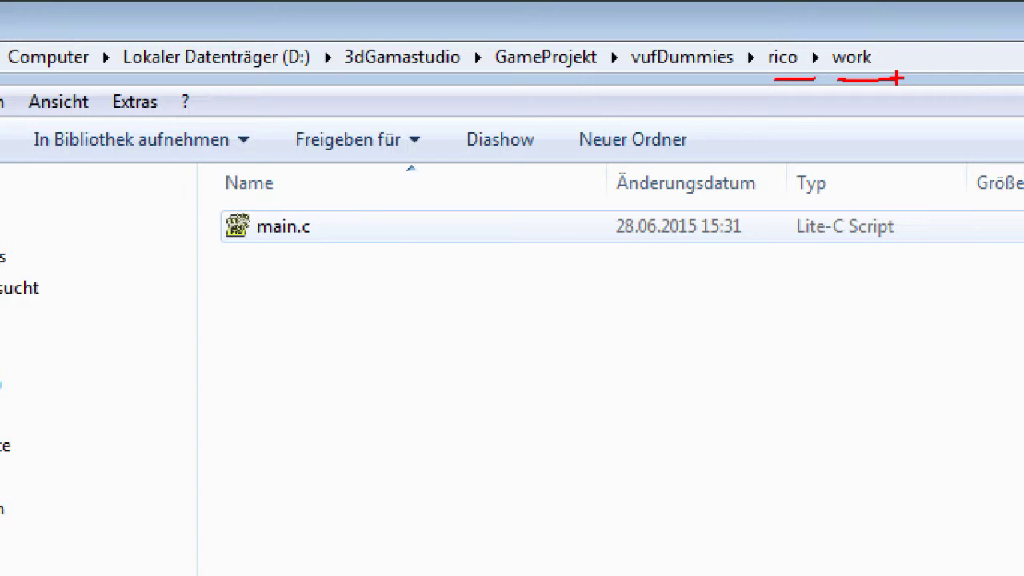
pyautogui.moveTo(254, 266); pyautogui.dragTo(468, 436)
pyautogui.moveTo(310, 274); pyautogui.dragTo(637, 435)
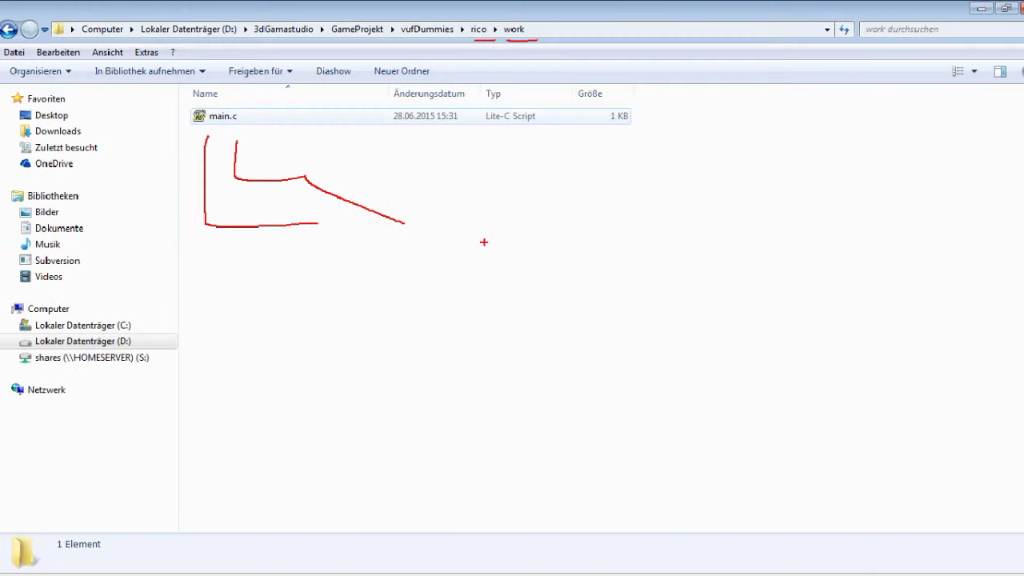
pyautogui.rightClick(228, 167)
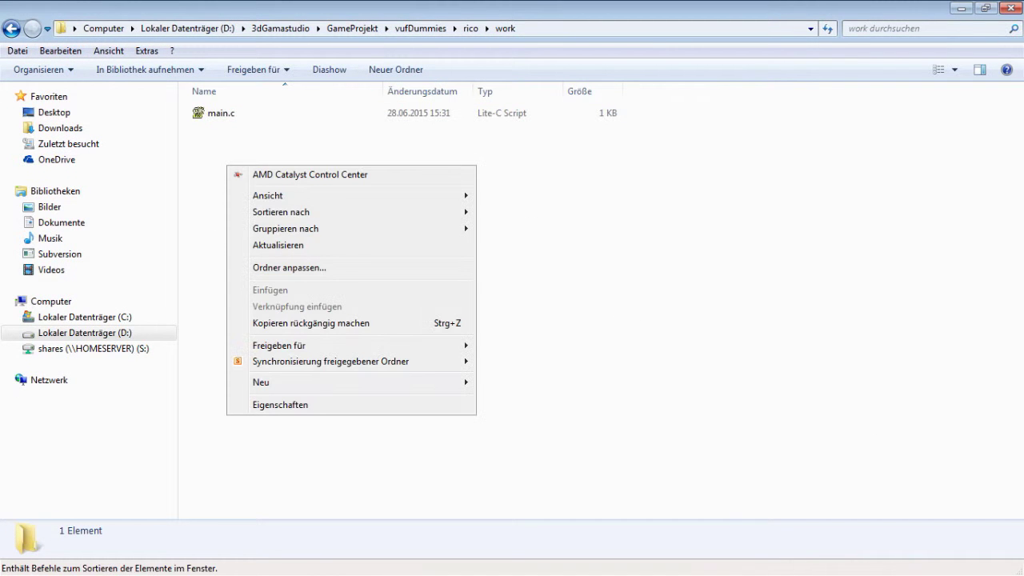
pyautogui.press('Escape')
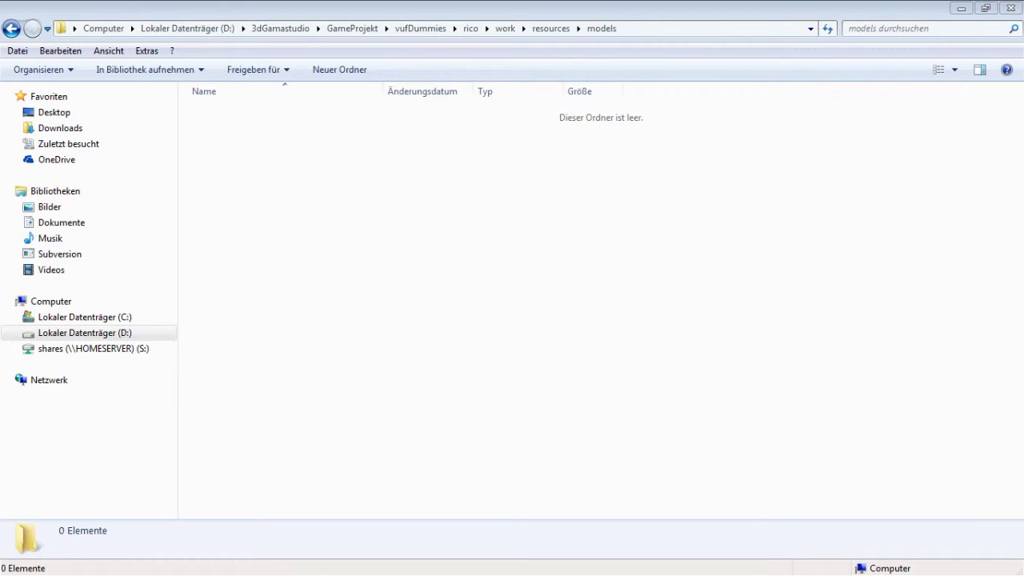
# Step: Copy ghoul_x.mdl into work\resources\models with Hierher kopieren, then return to main.c
pyautogui.moveTo(650, 300); pyautogui.dragTo(433, 270, button='right')
pyautogui.click(493, 328)
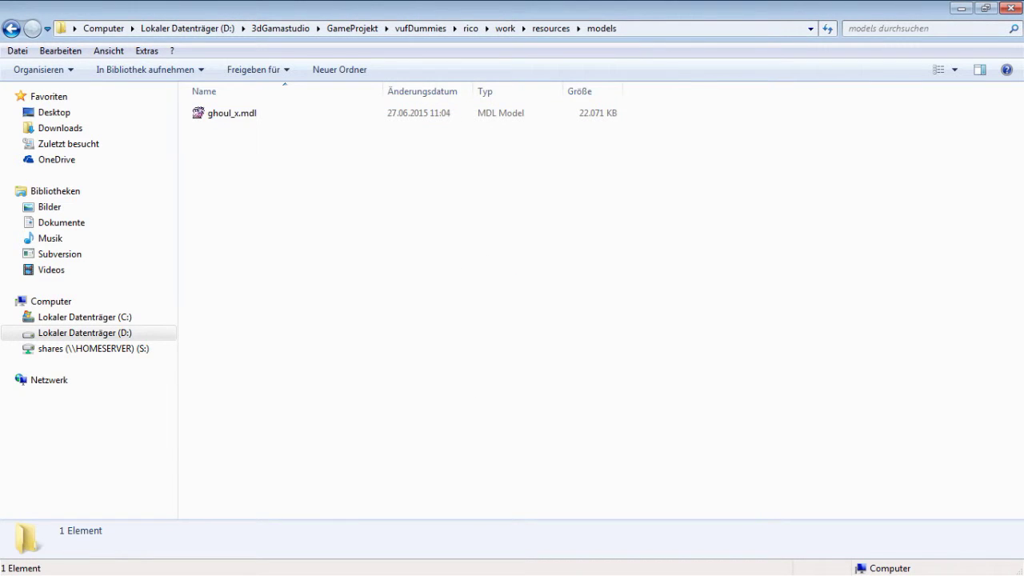
pyautogui.hotkey('alt', 'Tab')
pyautogui.click(422, 257)
# Step: Run main.c to confirm the ghoul_x.mdl model now loads, then close the game
pyautogui.press('F5')
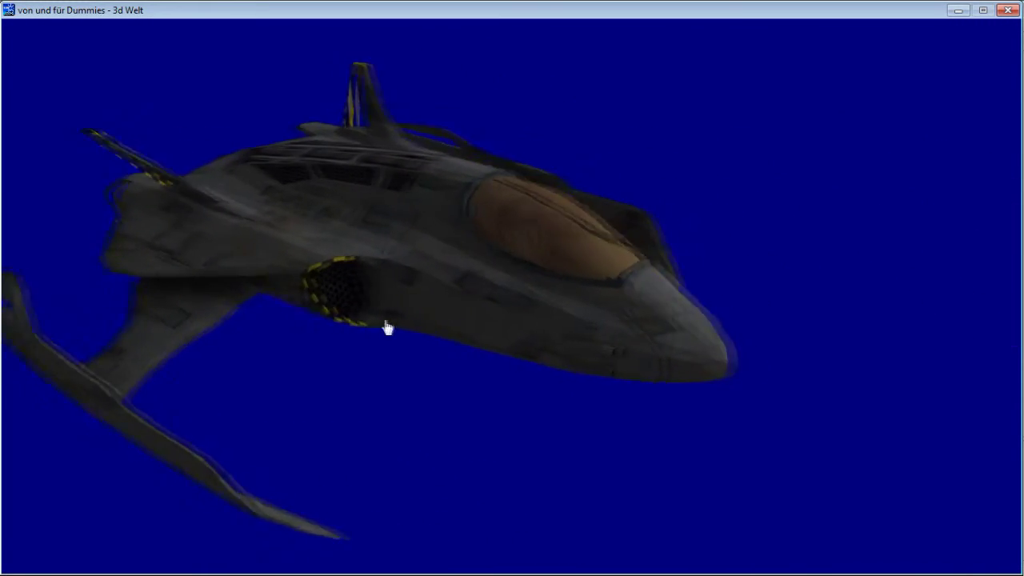
pyautogui.press('Escape')
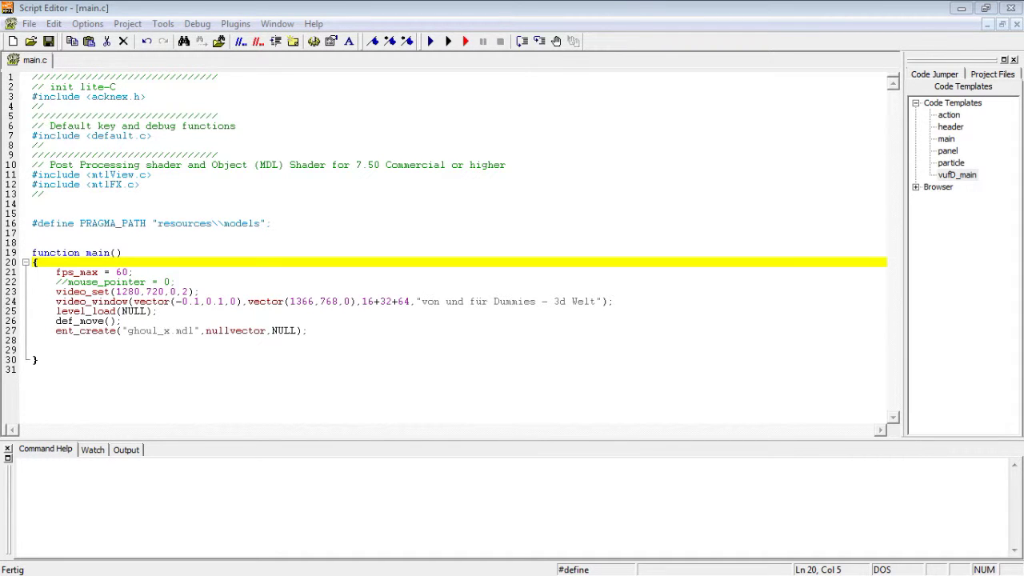
pyautogui.hotkey('alt', 'Tab')
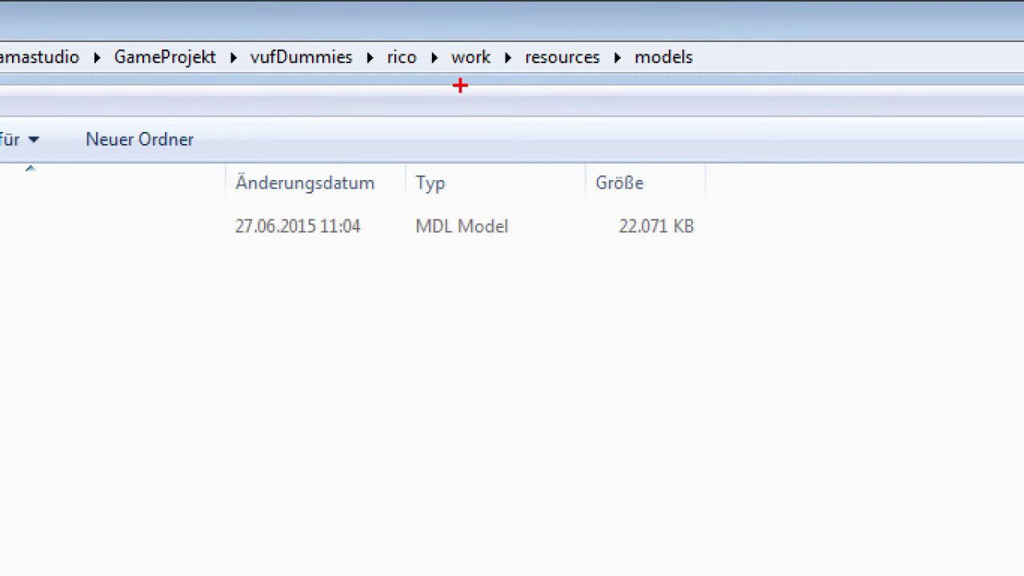
# Step: Delete the resources folder from the work folder in Explorer
pyautogui.moveTo(461, 84); pyautogui.dragTo(738, 77)
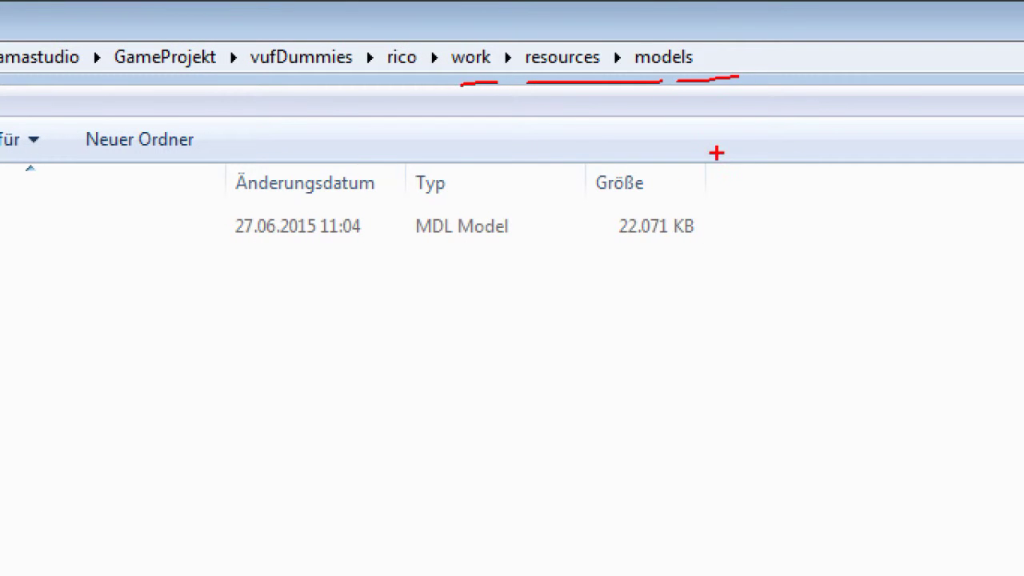
pyautogui.moveTo(379, 37); pyautogui.dragTo(382, 40)
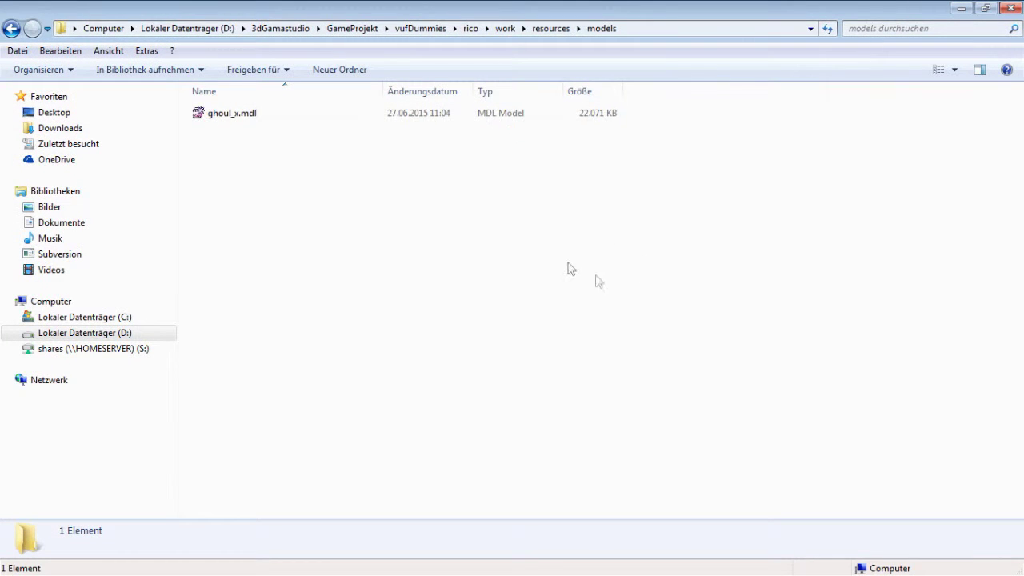
pyautogui.click(507, 29)
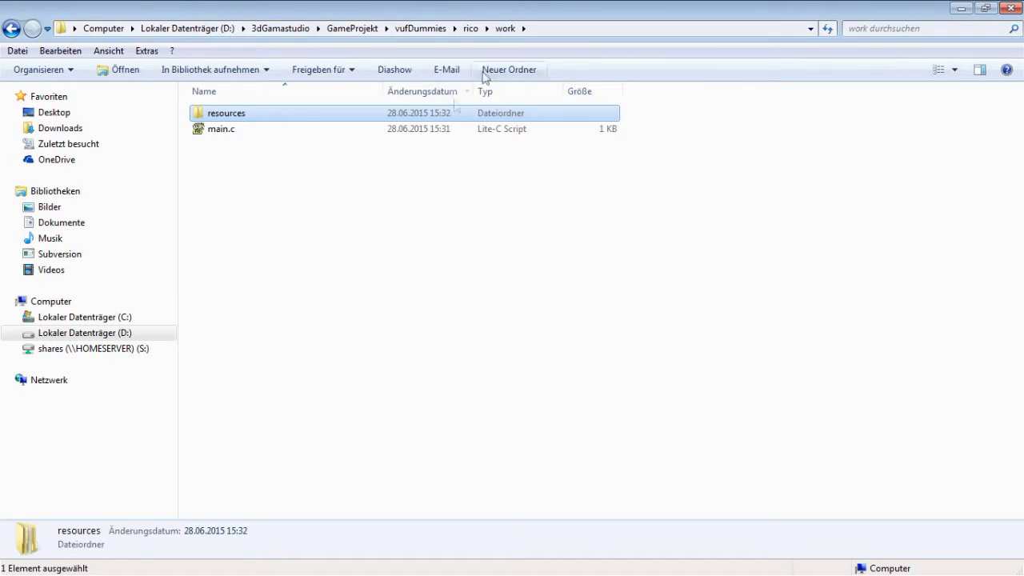
pyautogui.rightClick(238, 118)
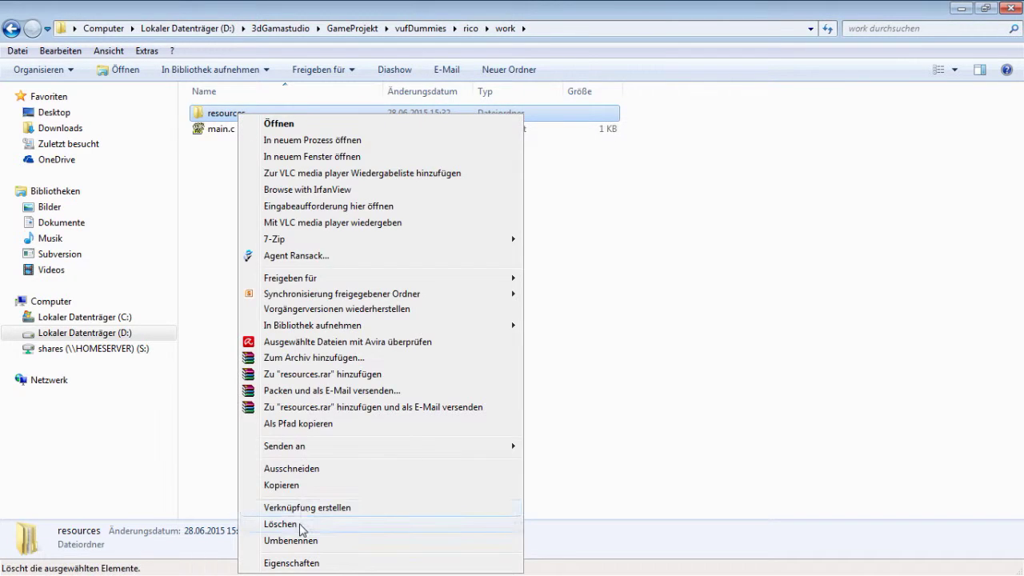
pyautogui.click(306, 523)
pyautogui.click(563, 352)
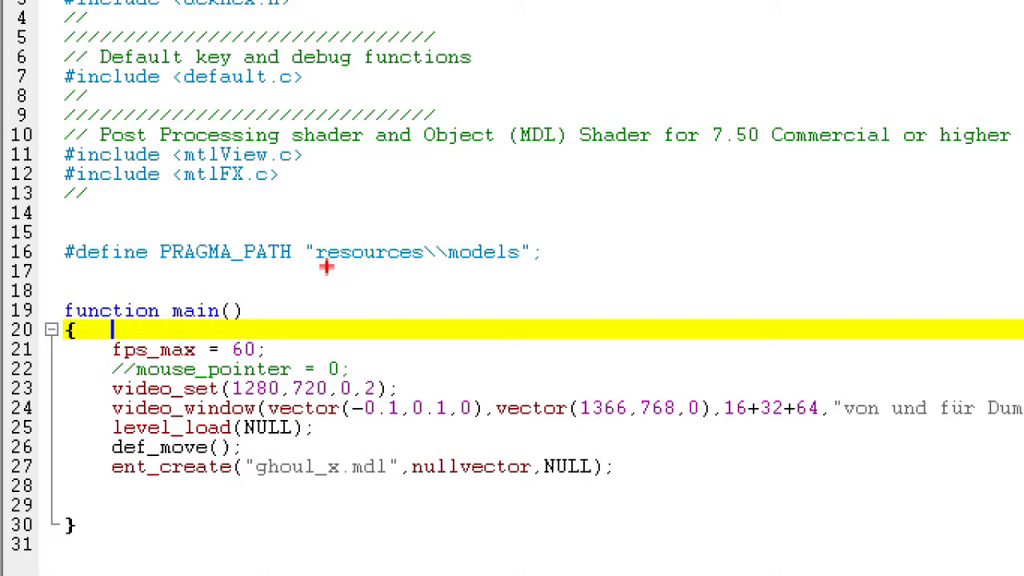
pyautogui.moveTo(319, 235)
pyautogui.mouseDown()
pyautogui.moveTo(315, 280)
pyautogui.moveTo(318, 224)
pyautogui.mouseUp()
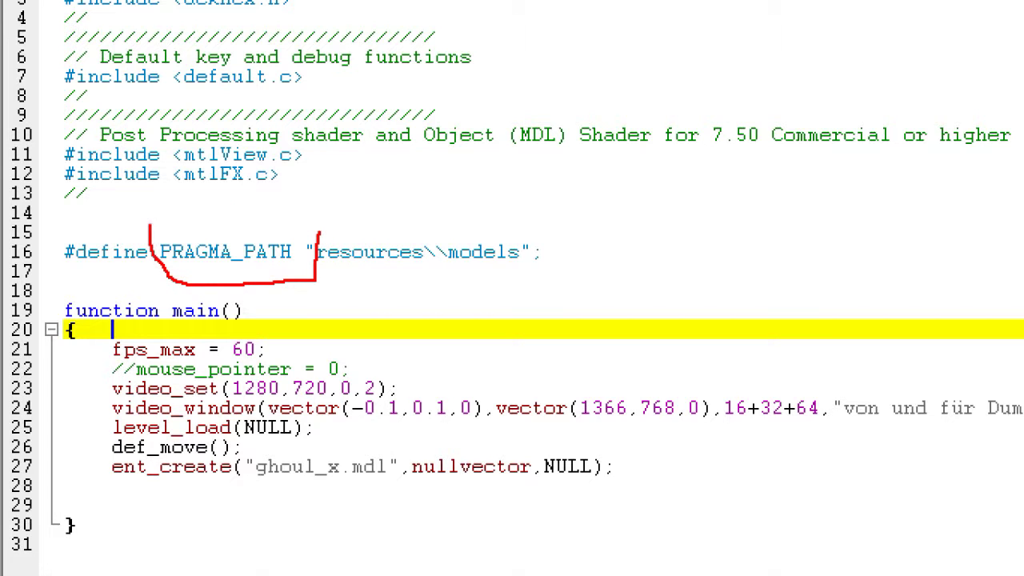
pyautogui.moveTo(195, 209)
pyautogui.mouseDown()
pyautogui.moveTo(204, 182)
pyautogui.moveTo(240, 200)
pyautogui.moveTo(288, 206)
pyautogui.moveTo(309, 189)
pyautogui.moveTo(408, 217)
pyautogui.moveTo(537, 185)
pyautogui.moveTo(536, 176)
pyautogui.moveTo(544, 206)
pyautogui.mouseUp()
pyautogui.click(305, 196)
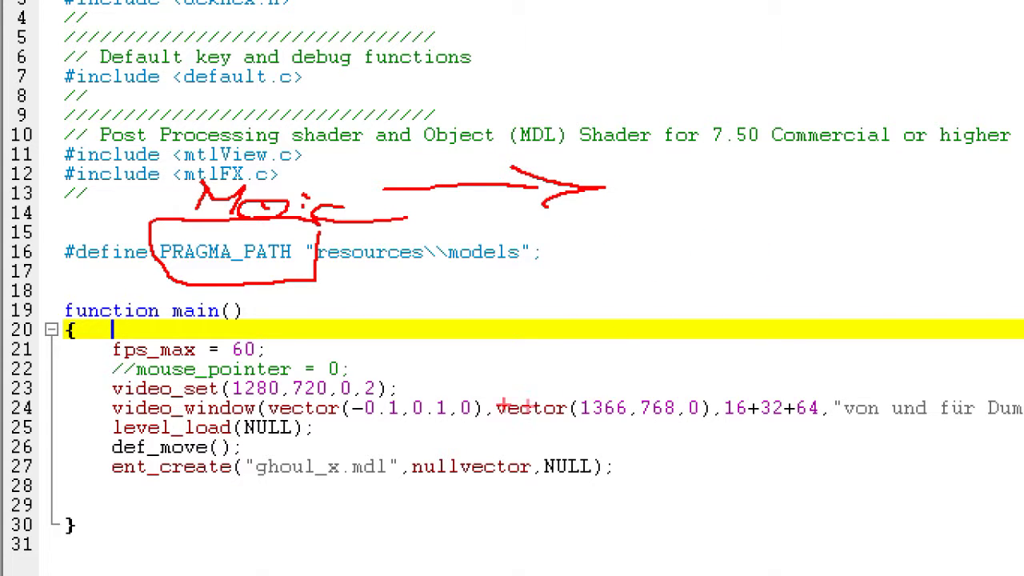
pyautogui.moveTo(62, 191); pyautogui.dragTo(56, 216)
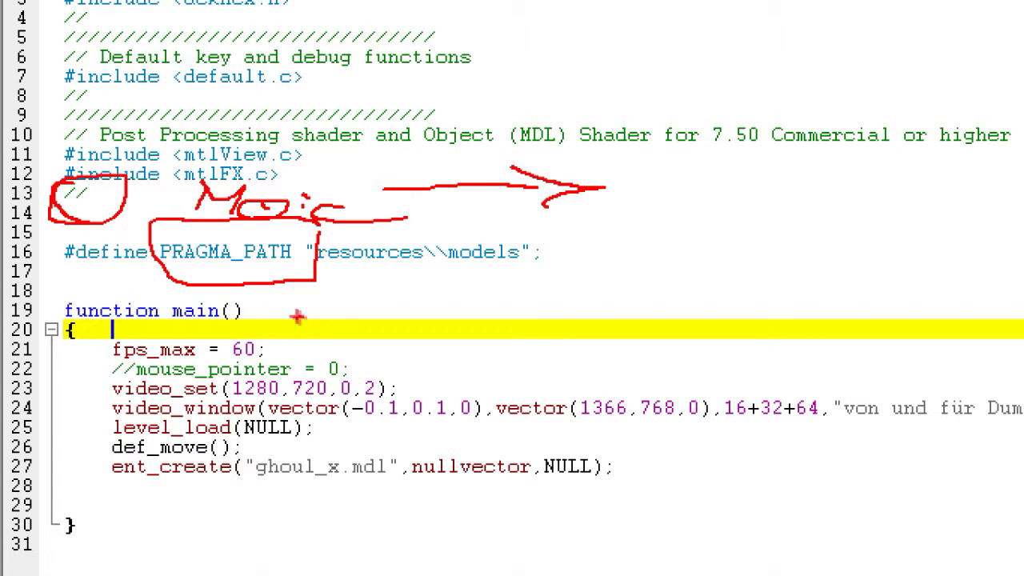
pyautogui.moveTo(267, 293)
pyautogui.mouseDown()
pyautogui.moveTo(104, 296)
pyautogui.moveTo(84, 237)
pyautogui.mouseUp()
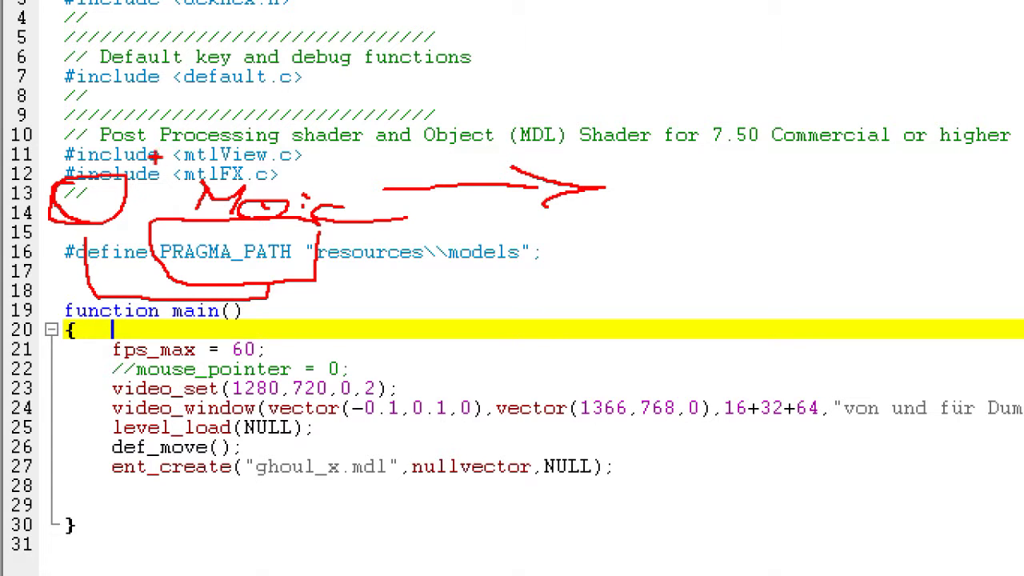
pyautogui.moveTo(159, 156); pyautogui.dragTo(466, 160)
pyautogui.moveTo(547, 150); pyautogui.dragTo(636, 147)
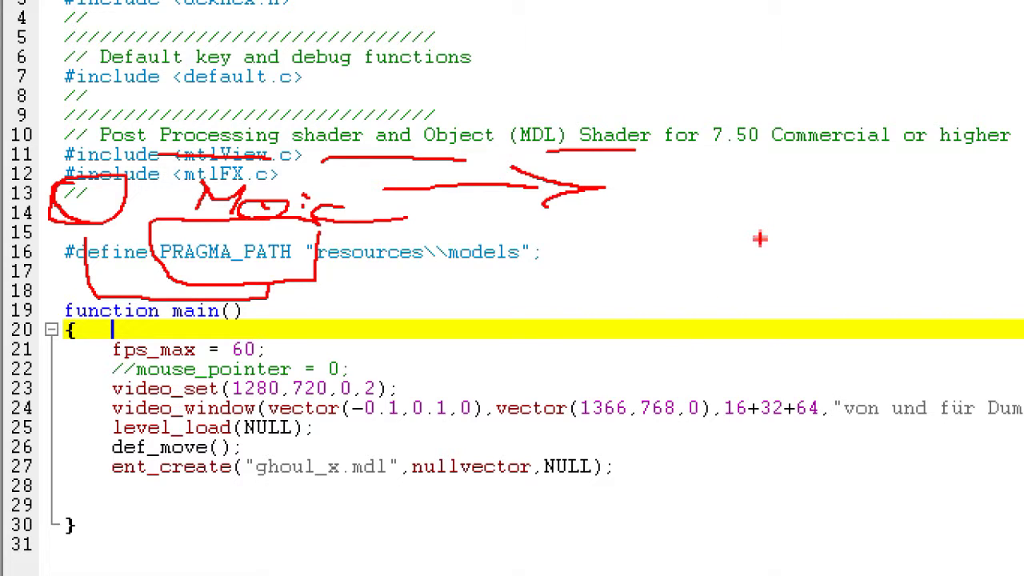
pyautogui.moveTo(353, 234); pyautogui.dragTo(211, 161)
pyautogui.moveTo(485, 239); pyautogui.dragTo(366, 153)
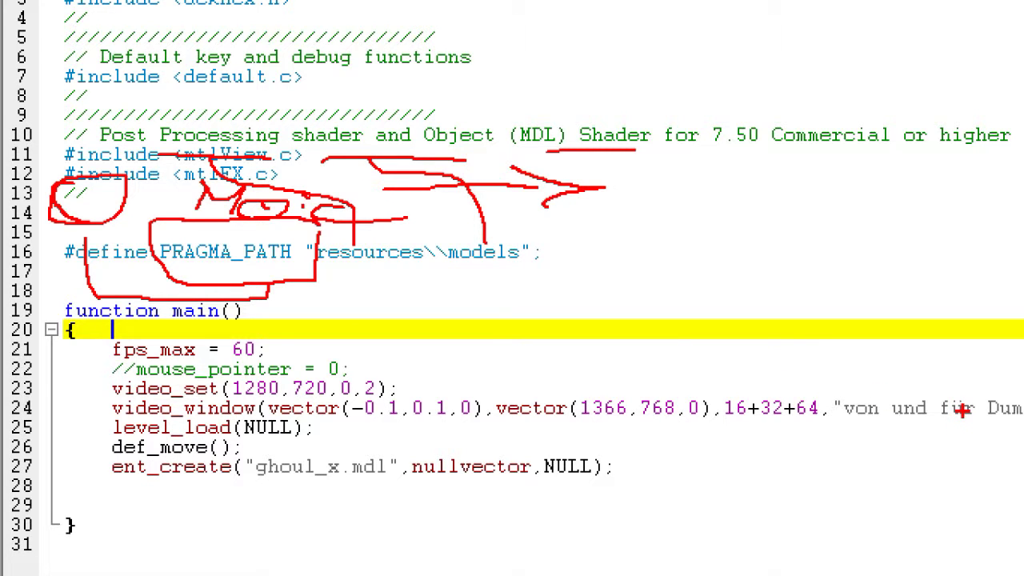
pyautogui.moveTo(80, 186); pyautogui.dragTo(128, 180)
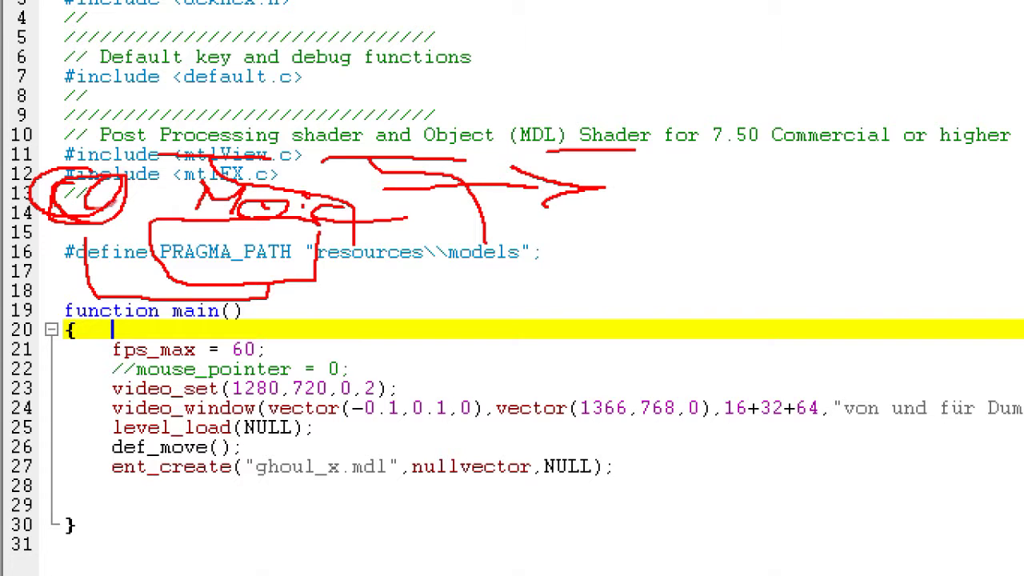
pyautogui.press('Escape')
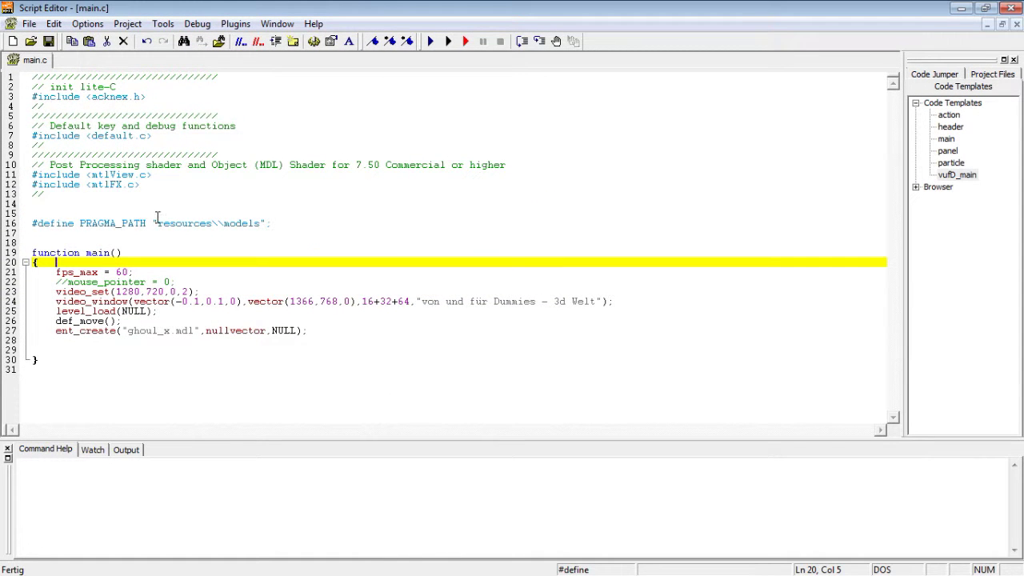
# Step: Change PRAGMA_PATH to '..\\resources\\models' and rerun main.c to confirm the ship renders
pyautogui.click(158, 213)
pyautogui.click(157, 224)
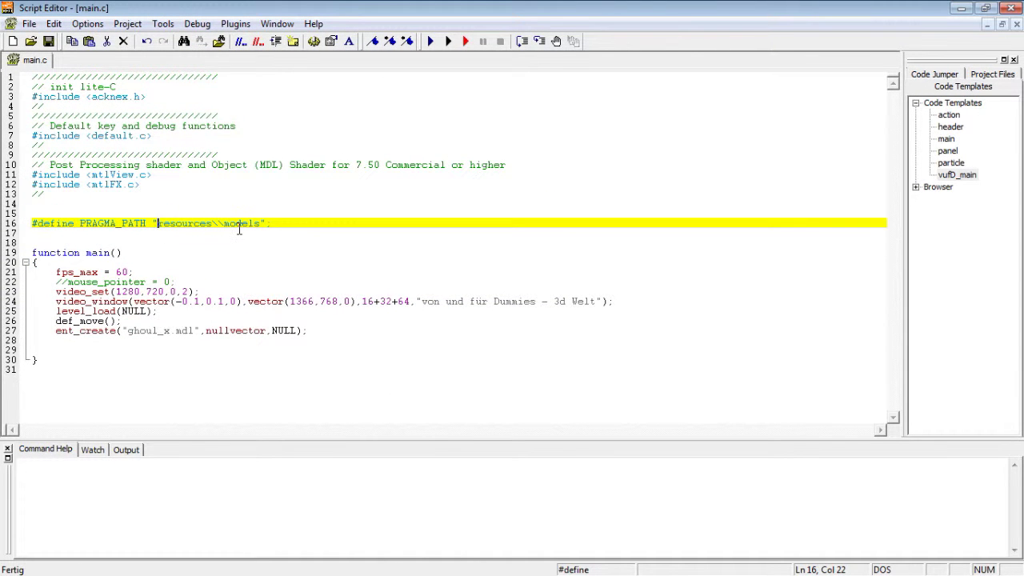
pyautogui.write('..\\\\')
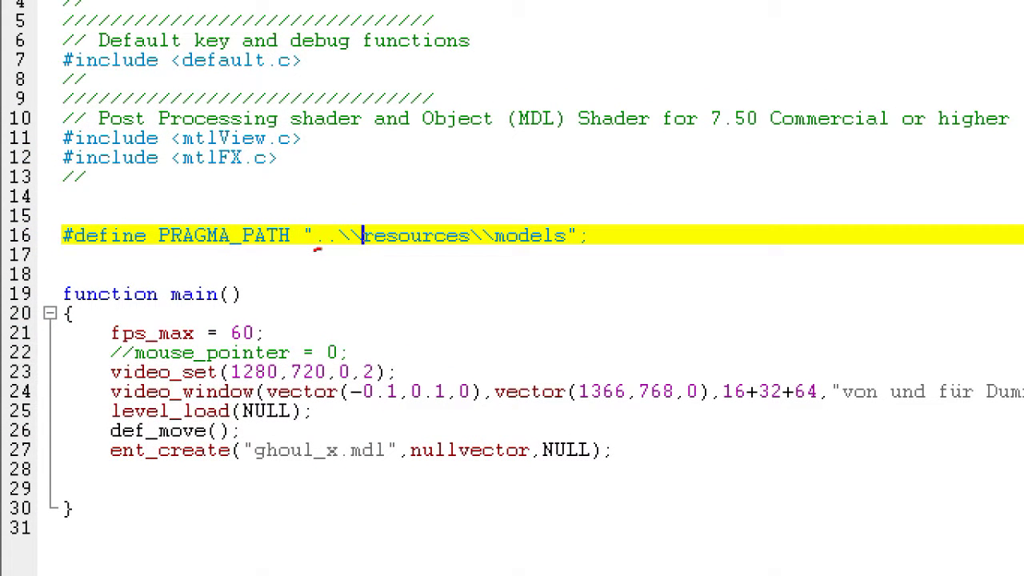
pyautogui.moveTo(340, 227)
pyautogui.mouseDown()
pyautogui.moveTo(369, 249)
pyautogui.moveTo(483, 253)
pyautogui.moveTo(516, 268)
pyautogui.moveTo(609, 259)
pyautogui.mouseUp()
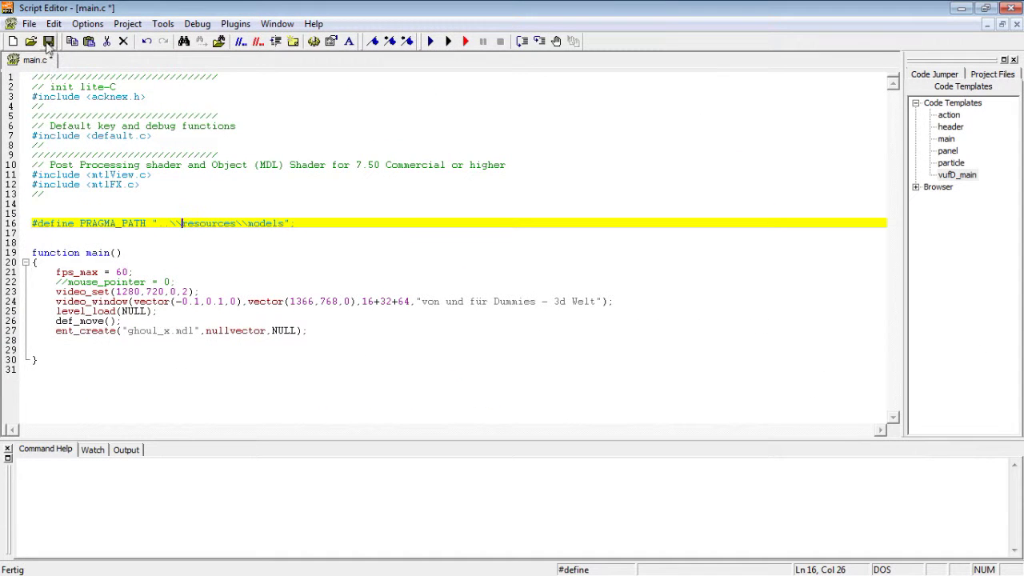
pyautogui.press('F5')
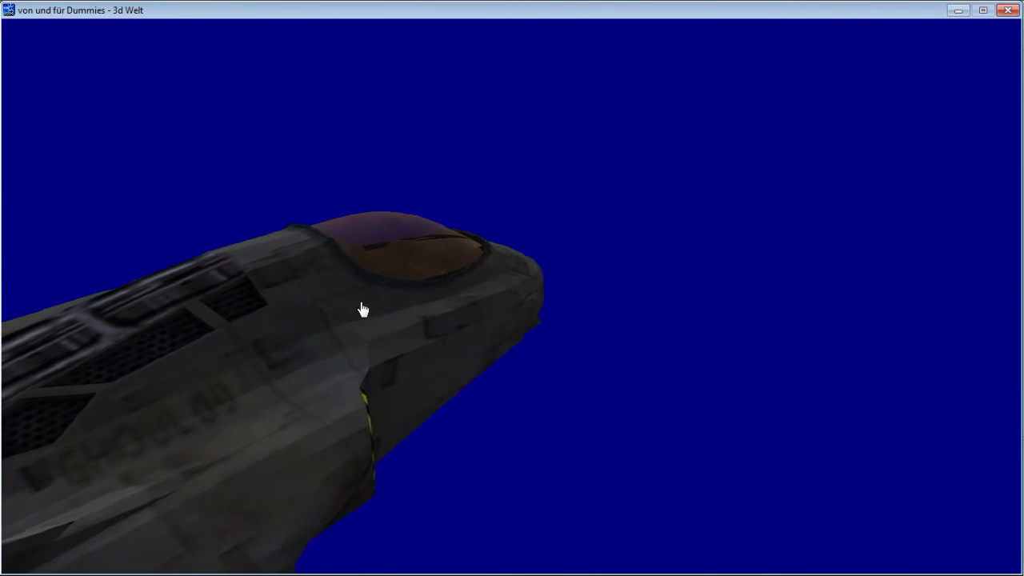
pyautogui.press('Escape')
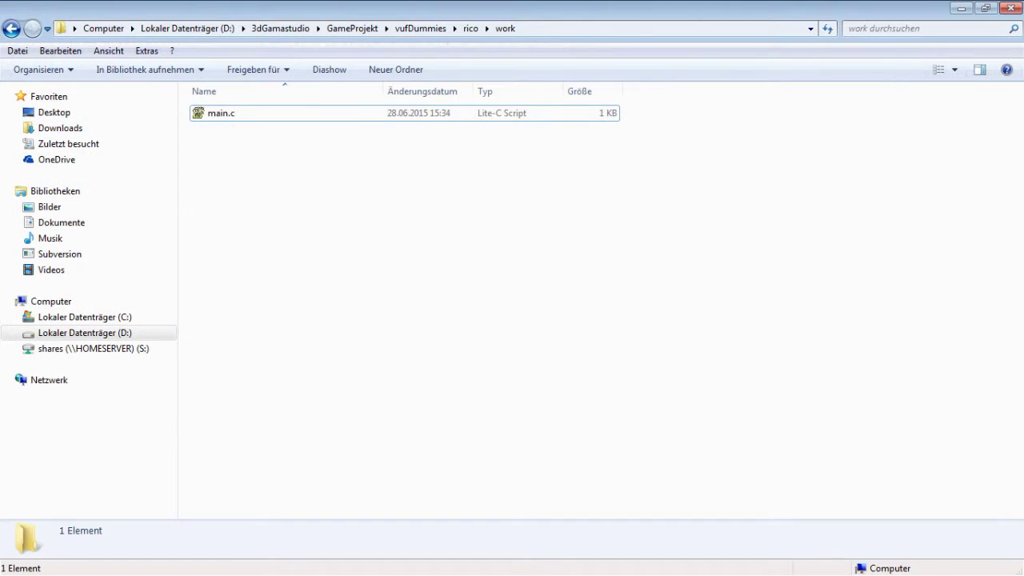
pyautogui.click(468, 28)
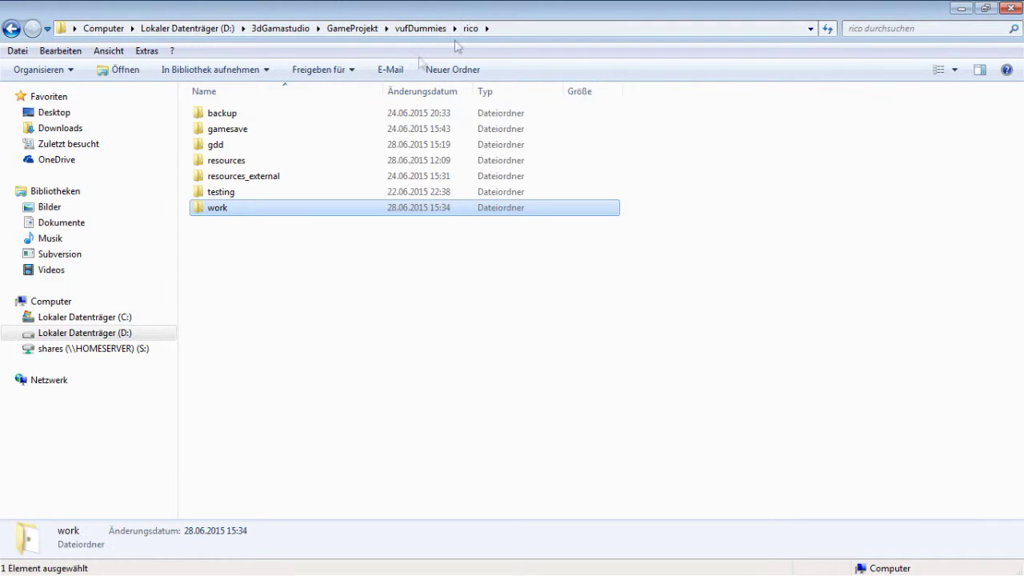
pyautogui.doubleClick(240, 162)
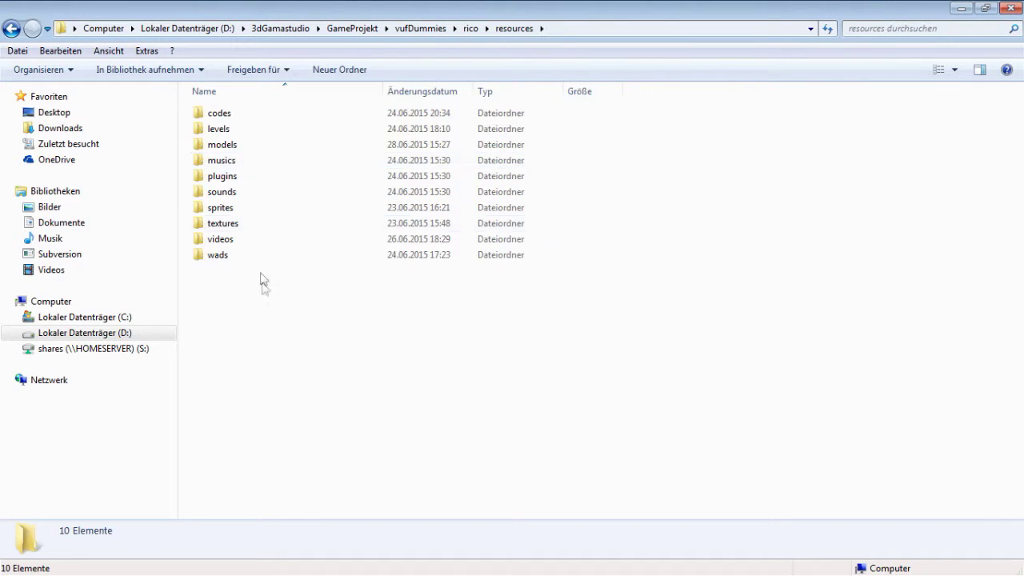
pyautogui.doubleClick(229, 175)
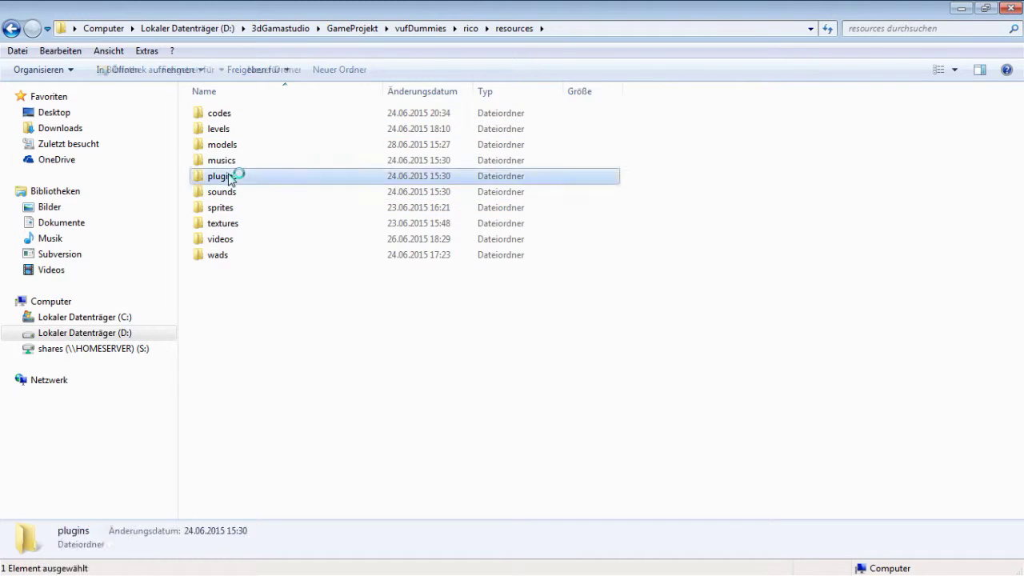
pyautogui.click(513, 28)
pyautogui.doubleClick(255, 146)
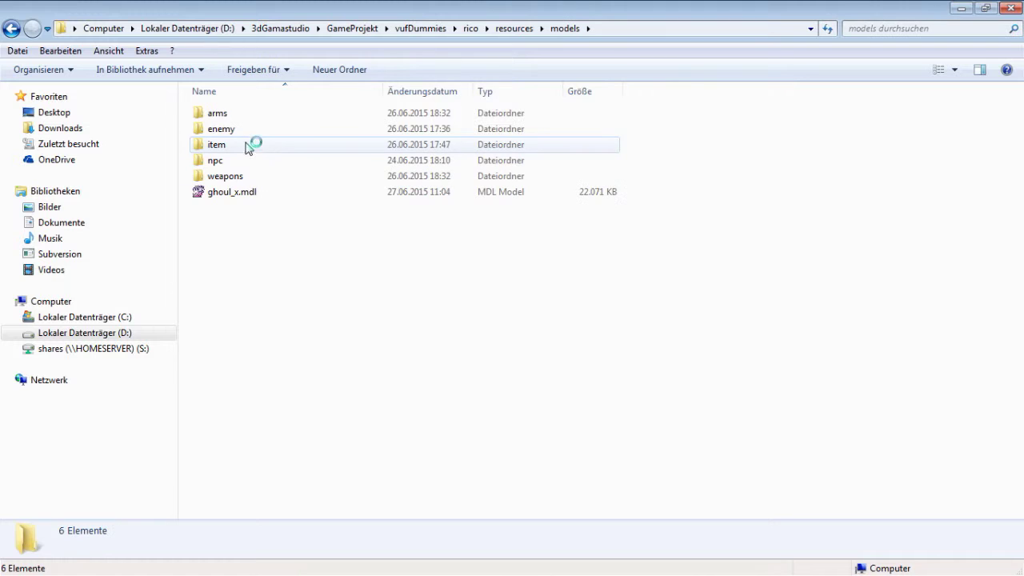
pyautogui.doubleClick(226, 176)
pyautogui.click(552, 31)
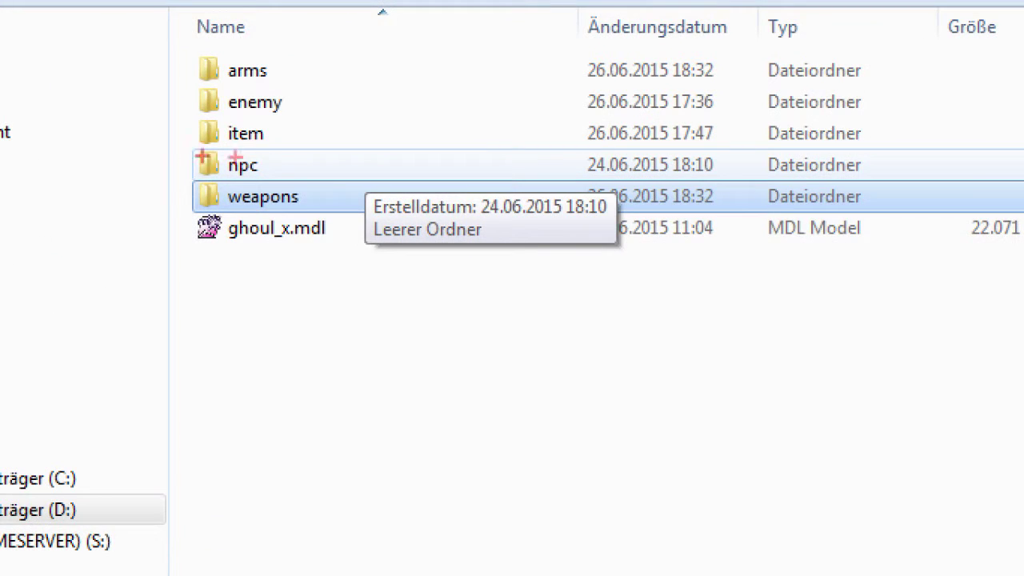
pyautogui.moveTo(290, 167); pyautogui.dragTo(326, 167)
pyautogui.moveTo(282, 129)
pyautogui.mouseDown()
pyautogui.moveTo(324, 128)
pyautogui.moveTo(356, 94)
pyautogui.mouseUp()
pyautogui.moveTo(288, 69); pyautogui.dragTo(403, 66)
pyautogui.click(221, 128)
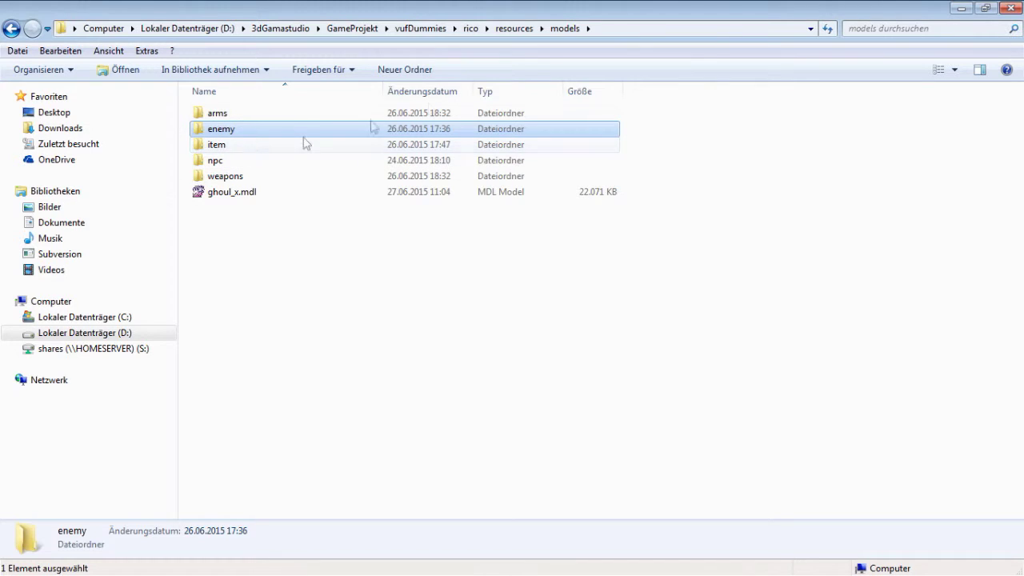
pyautogui.click(514, 28)
pyautogui.doubleClick(235, 117)
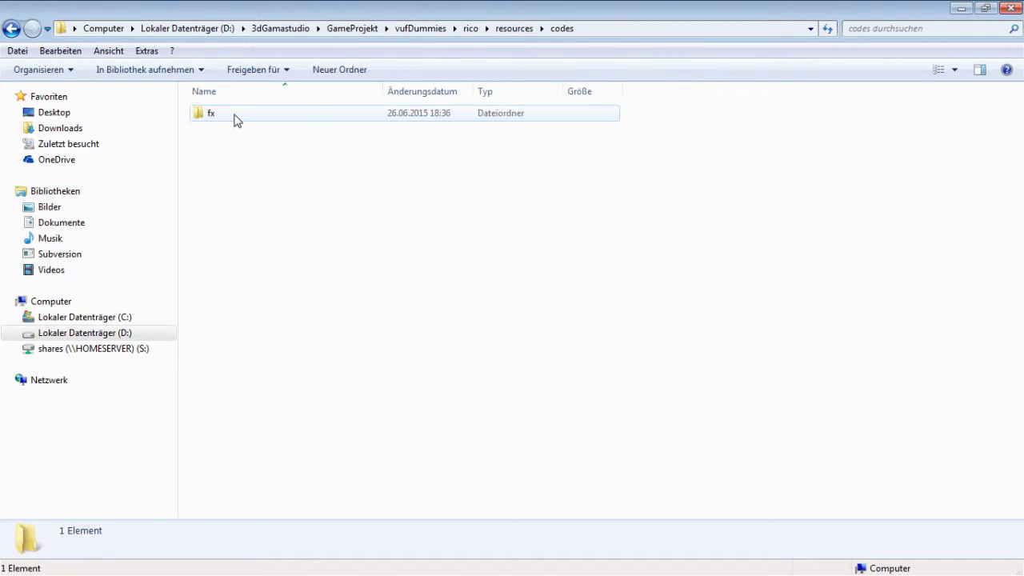
pyautogui.doubleClick(229, 118)
pyautogui.click(514, 28)
pyautogui.click(470, 28)
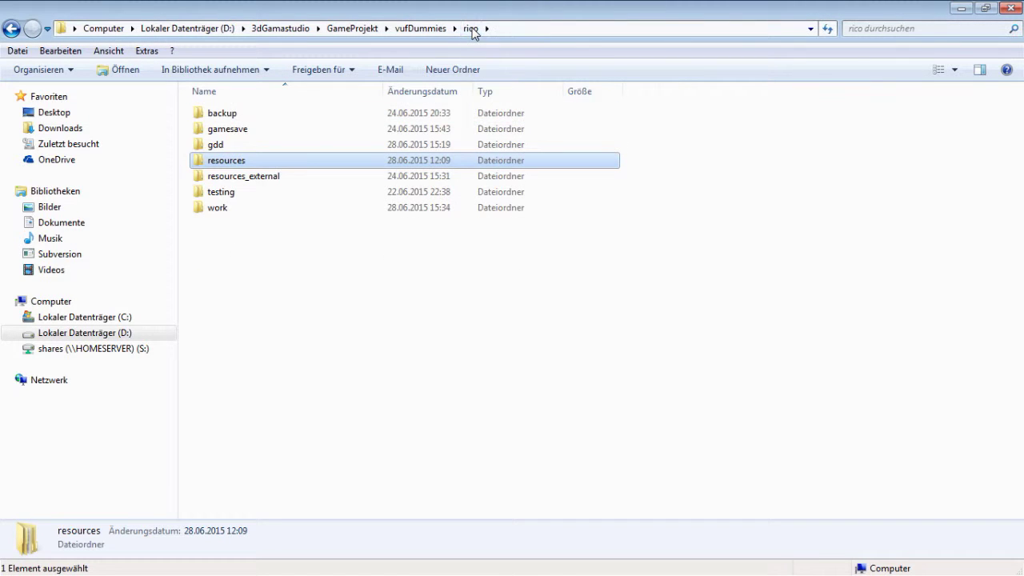
pyautogui.doubleClick(265, 208)
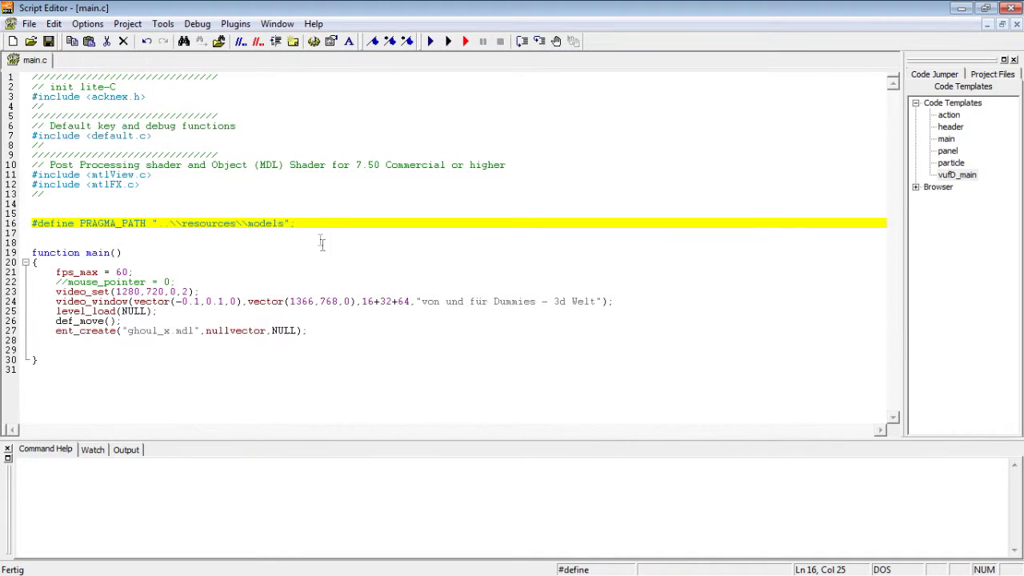
# Step: Copy the PRAGMA_PATH define line and paste several duplicates below it
pyautogui.hotkey('shift', 'Home')
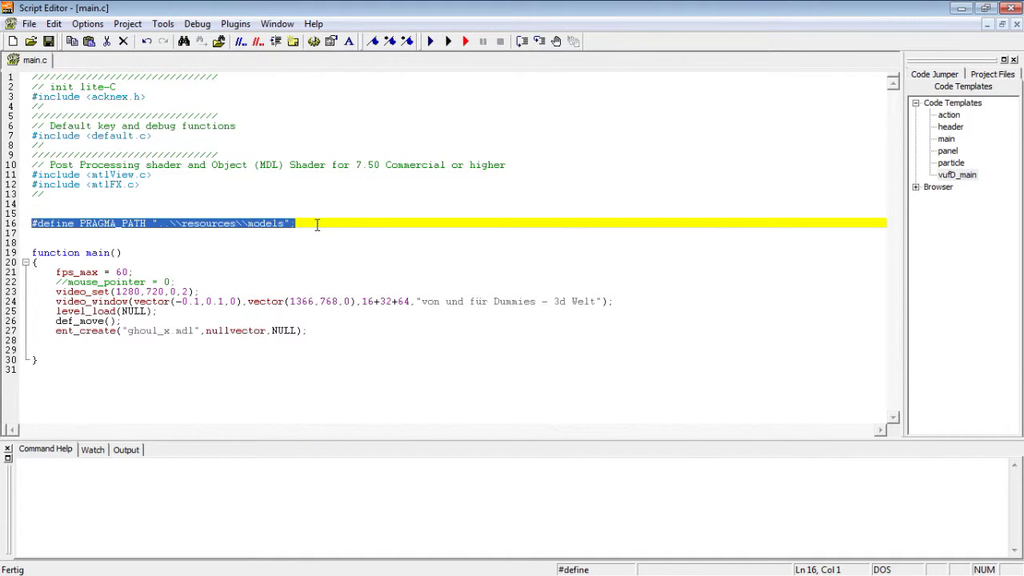
pyautogui.hotkey('ctrl', 'c')
pyautogui.press('End')
pyautogui.press('Return')
pyautogui.hotkey('ctrl', 'v')
pyautogui.press('Return')
pyautogui.hotkey('ctrl', 'v')
pyautogui.press('Return')
pyautogui.hotkey('ctrl', 'v')
pyautogui.press('Return')
pyautogui.hotkey('ctrl', 'v')
pyautogui.press('Return')
pyautogui.hotkey('ctrl', 'v')
pyautogui.press('Return')
pyautogui.hotkey('ctrl', 'v')
pyautogui.press('Return')
pyautogui.hotkey('ctrl', 'v')
pyautogui.press('Return')
pyautogui.hotkey('ctrl', 'v')
pyautogui.press('Return')
pyautogui.hotkey('ctrl', 'v')
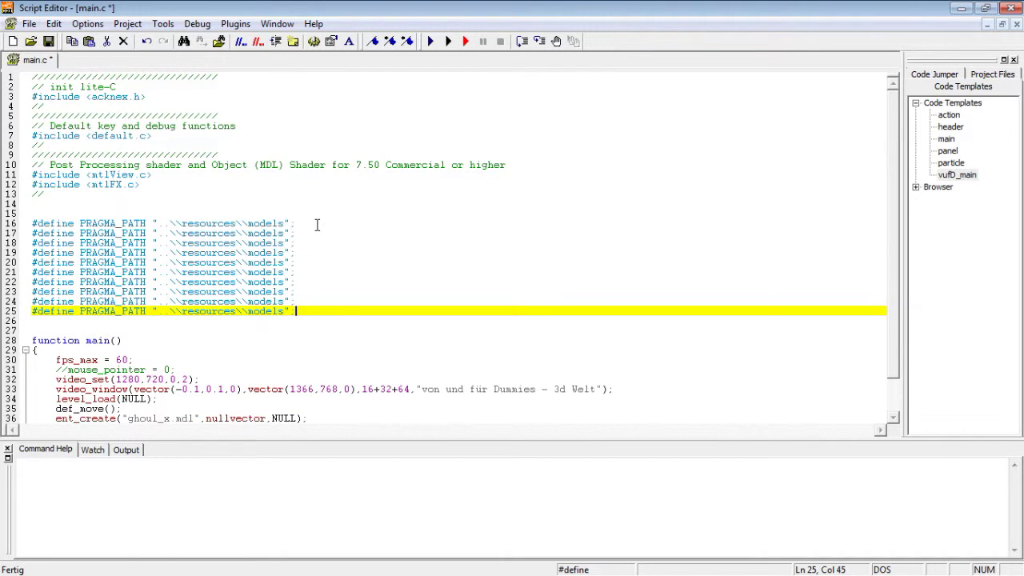
pyautogui.press('Return')
pyautogui.hotkey('ctrl', 'v')
pyautogui.press('Return')
pyautogui.hotkey('ctrl', 'v')
pyautogui.press('Return')
pyautogui.hotkey('ctrl', 'v')
pyautogui.press('Return')
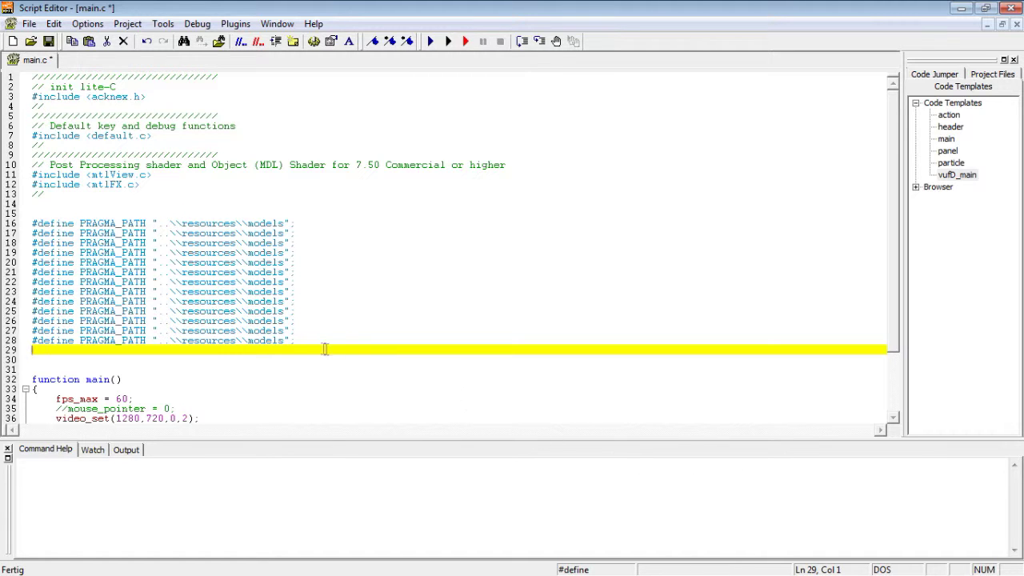
# Step: Select all the define lines 15–28, including blank line 15, and delete them
pyautogui.moveTo(292, 341); pyautogui.dragTo(16, 215)
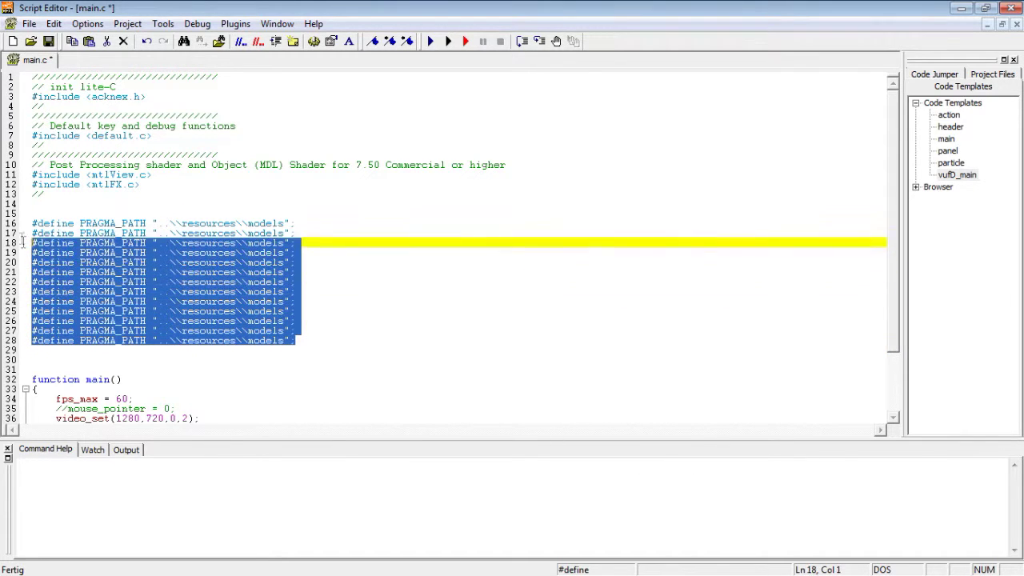
pyautogui.click(351, 275)
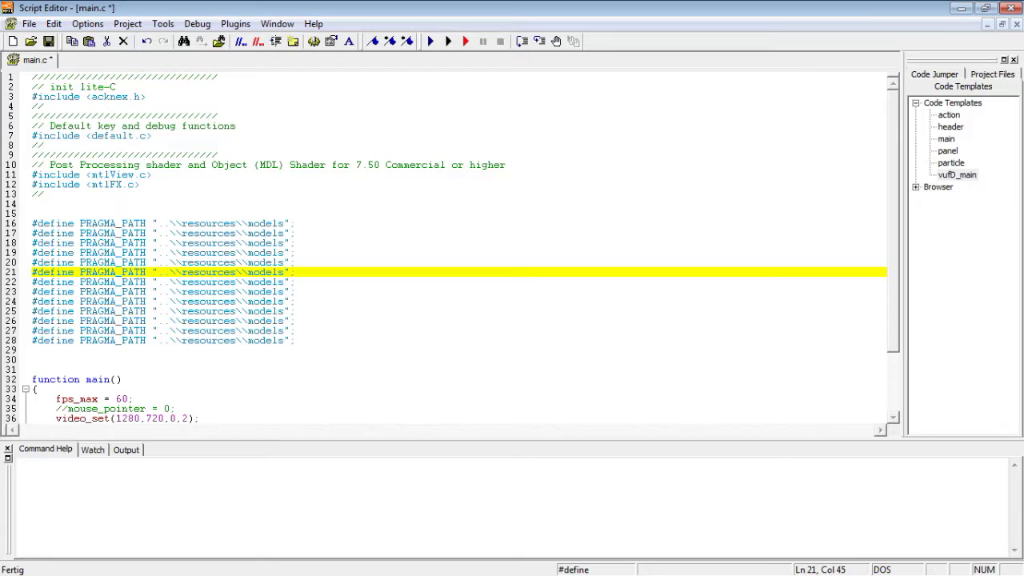
pyautogui.hotkey('ctrl', '1')
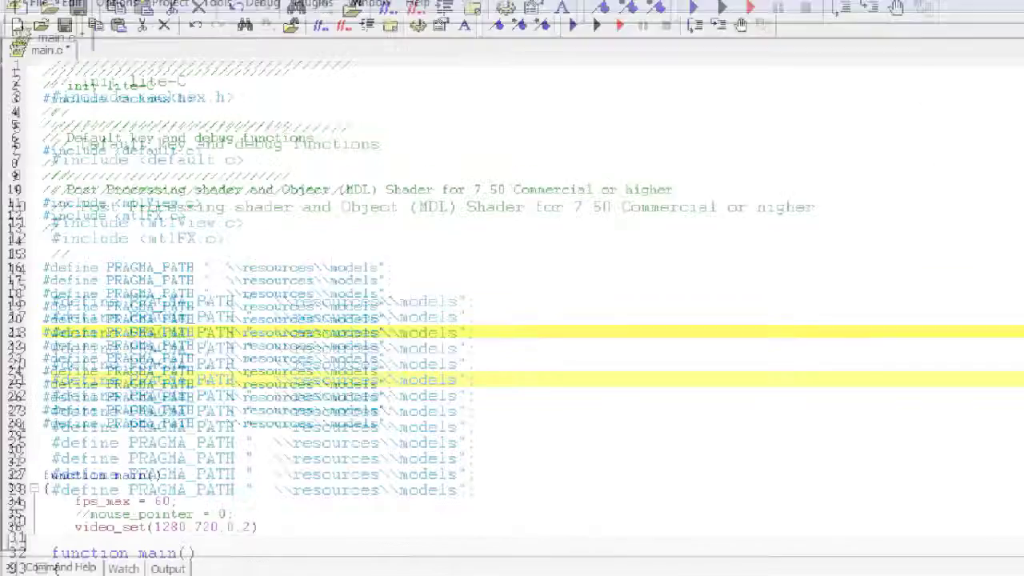
pyautogui.moveTo(26, 95); pyautogui.dragTo(29, 335)
pyautogui.moveTo(57, 570); pyautogui.dragTo(815, 519)
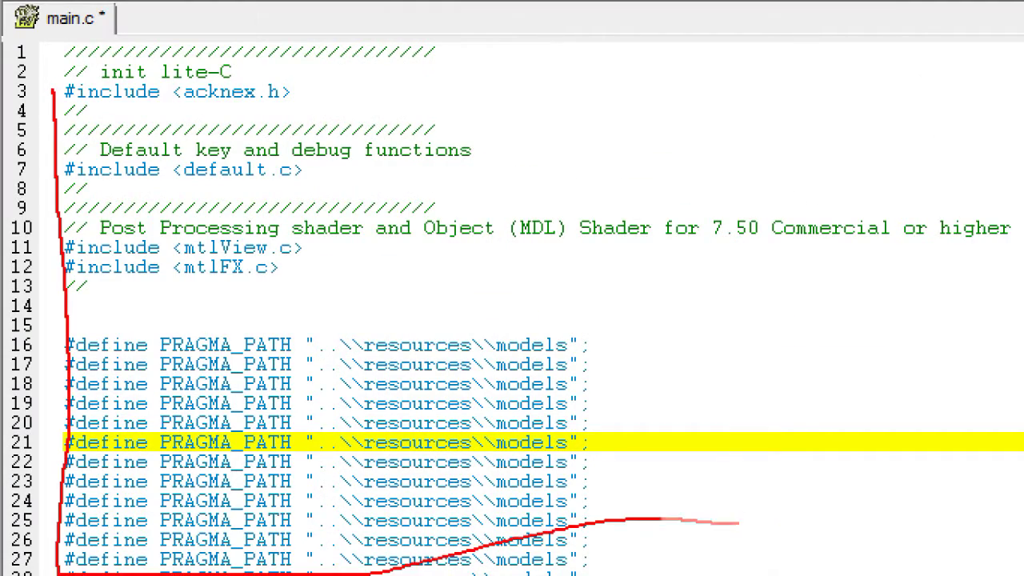
pyautogui.press('Escape')
pyautogui.click(389, 208)
pyautogui.moveTo(388, 267); pyautogui.dragTo(456, 348)
pyautogui.click(837, 329)
pyautogui.moveTo(895, 334); pyautogui.dragTo(893, 413)
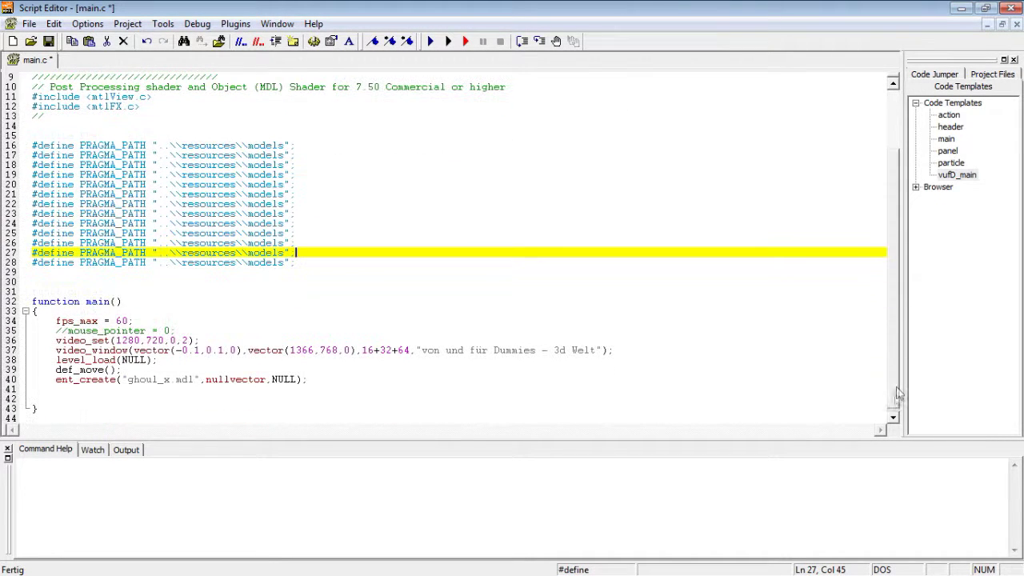
pyautogui.moveTo(297, 262); pyautogui.dragTo(23, 146)
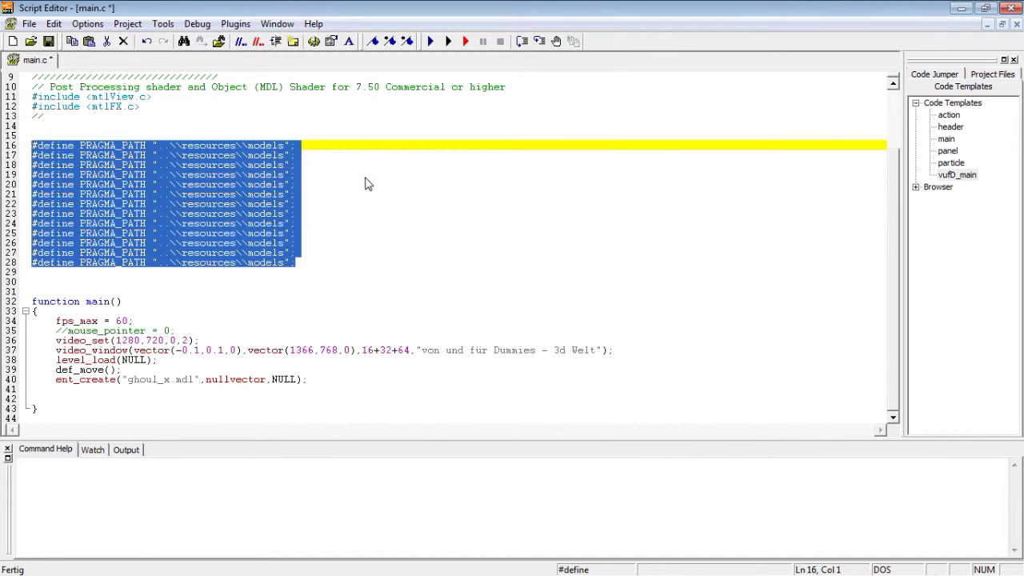
pyautogui.moveTo(317, 269); pyautogui.dragTo(16, 138)
pyautogui.press('Delete')
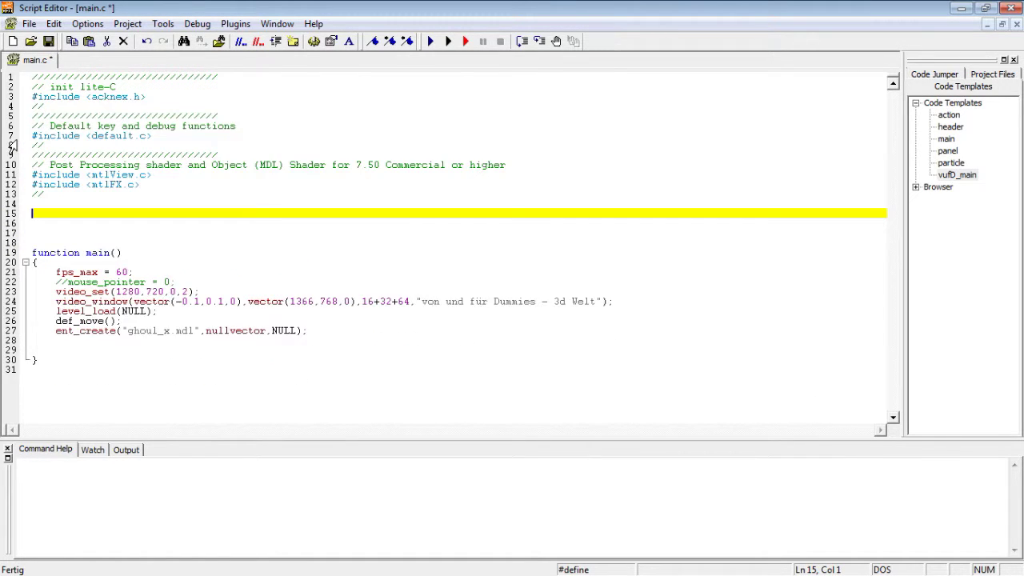
# Step: Save main.c and create a new empty file named main.wdl in the work folder
pyautogui.click(48, 41)
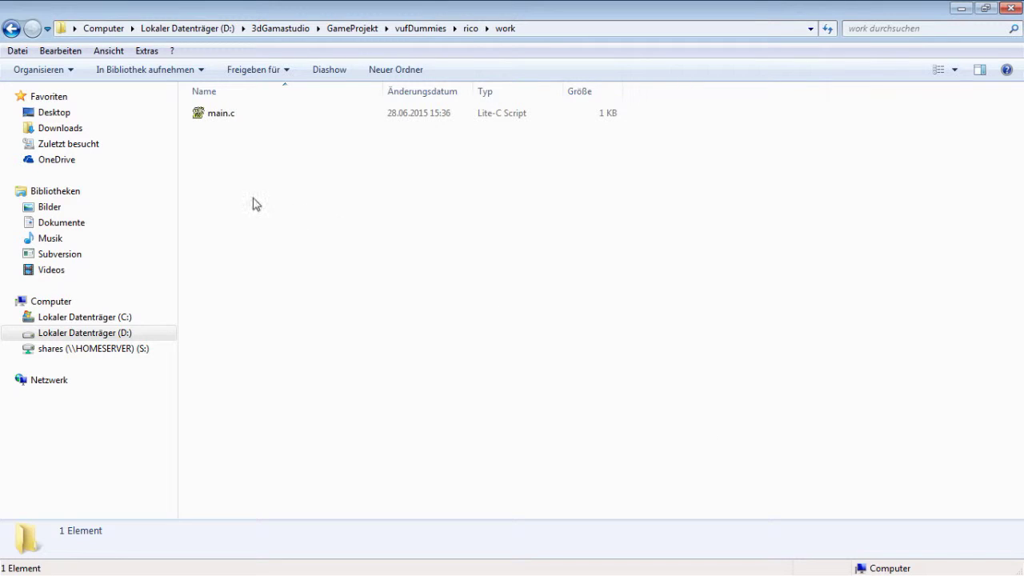
pyautogui.rightClick(212, 150)
pyautogui.moveTo(305, 369)
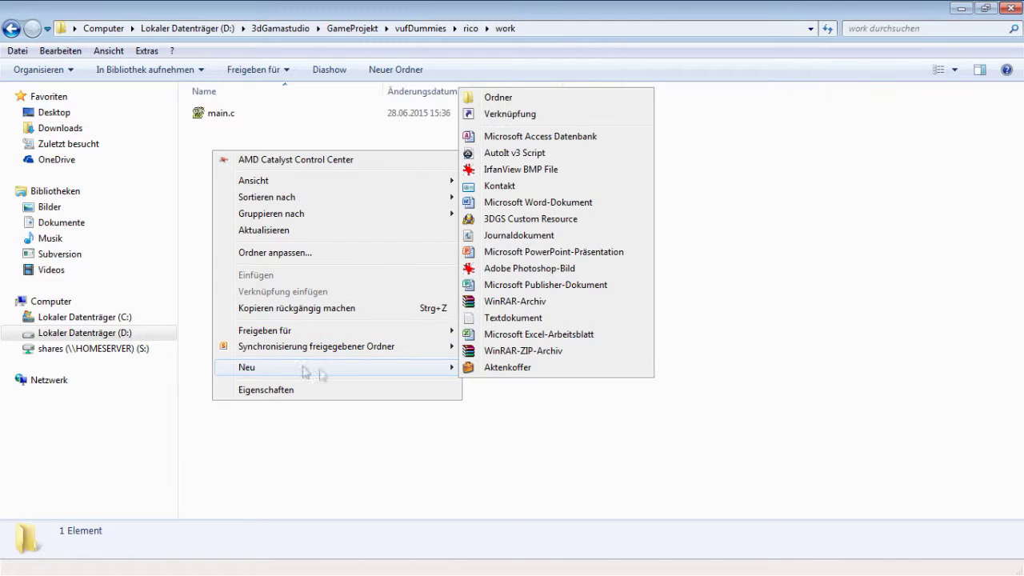
pyautogui.click(523, 318)
pyautogui.write('main')
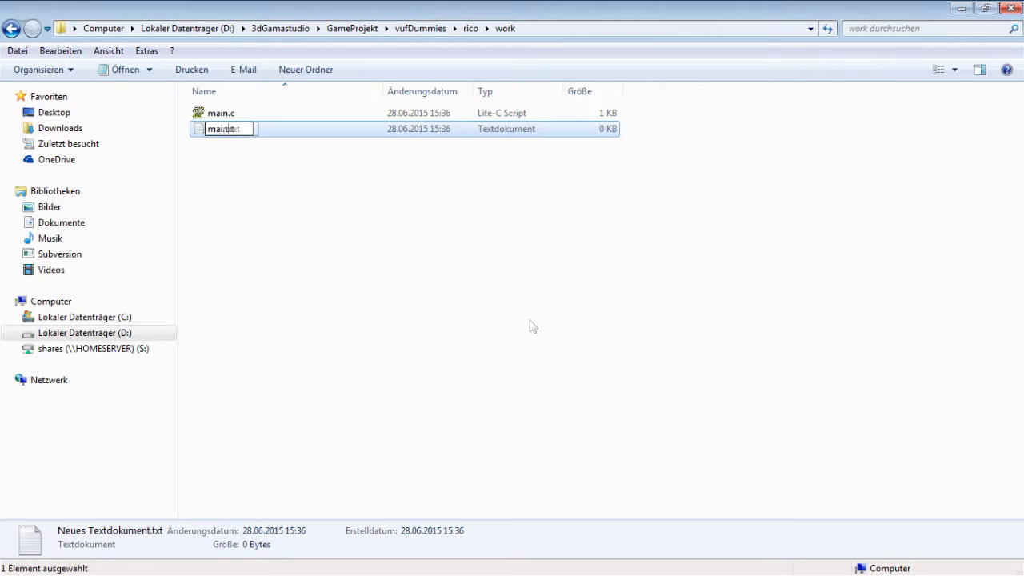
pyautogui.write('.wd')
pyautogui.press('Delete')
pyautogui.press('Return')
pyautogui.press('Return')
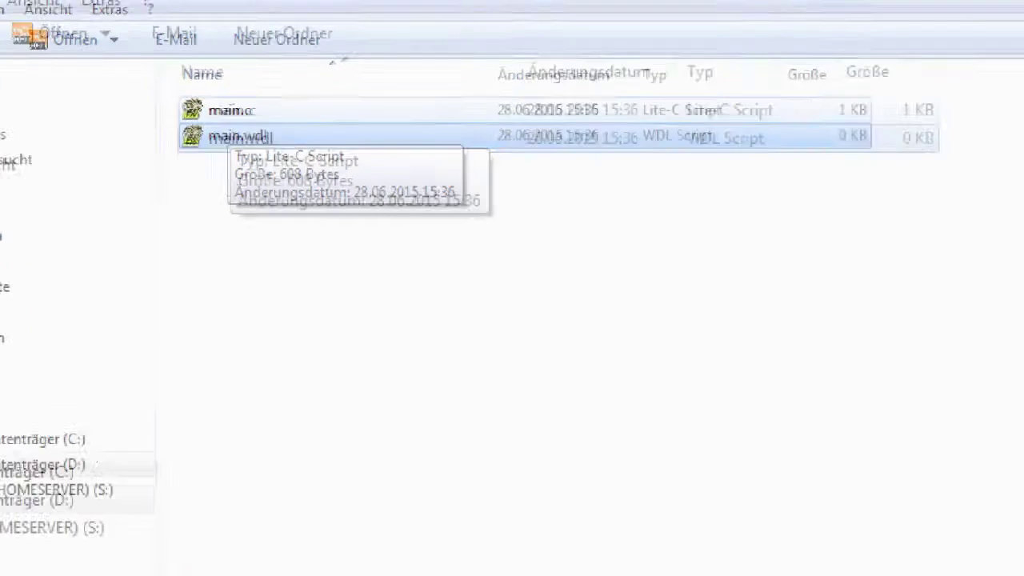
# Step: Open main.wdl from the work folder in the Script Editor
pyautogui.moveTo(319, 155); pyautogui.dragTo(369, 153)
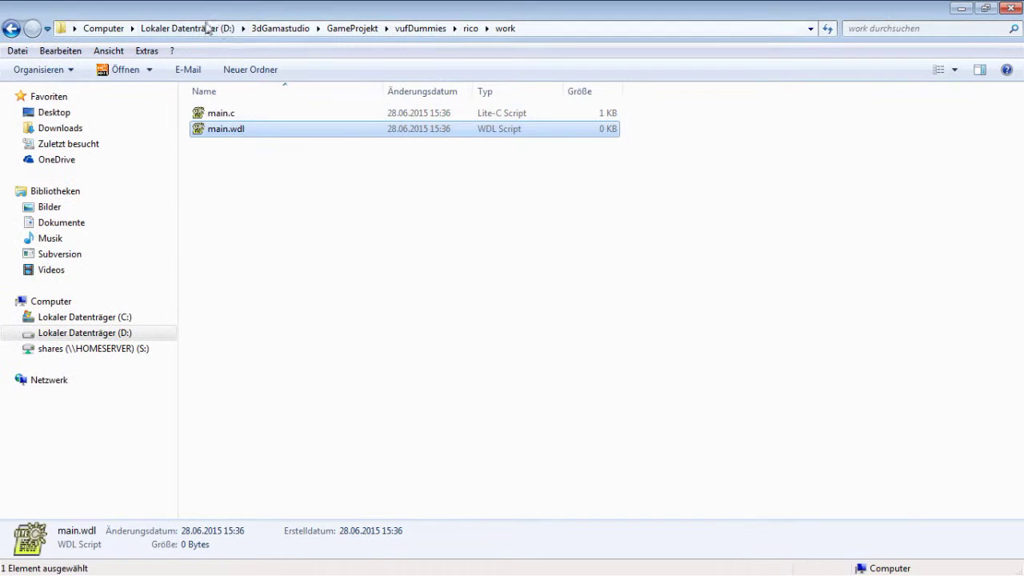
pyautogui.click(241, 130)
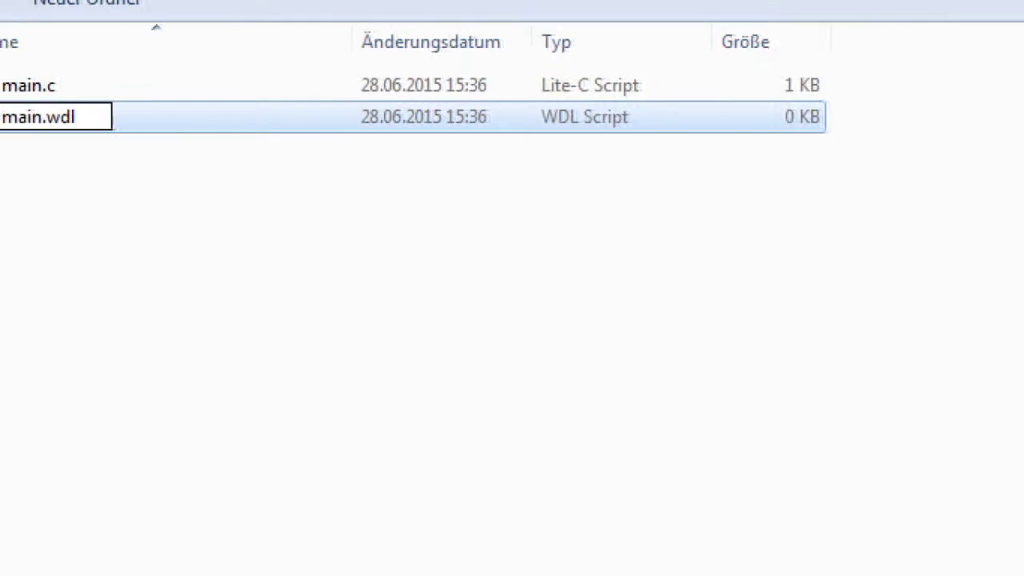
pyautogui.moveTo(343, 158); pyautogui.dragTo(343, 156)
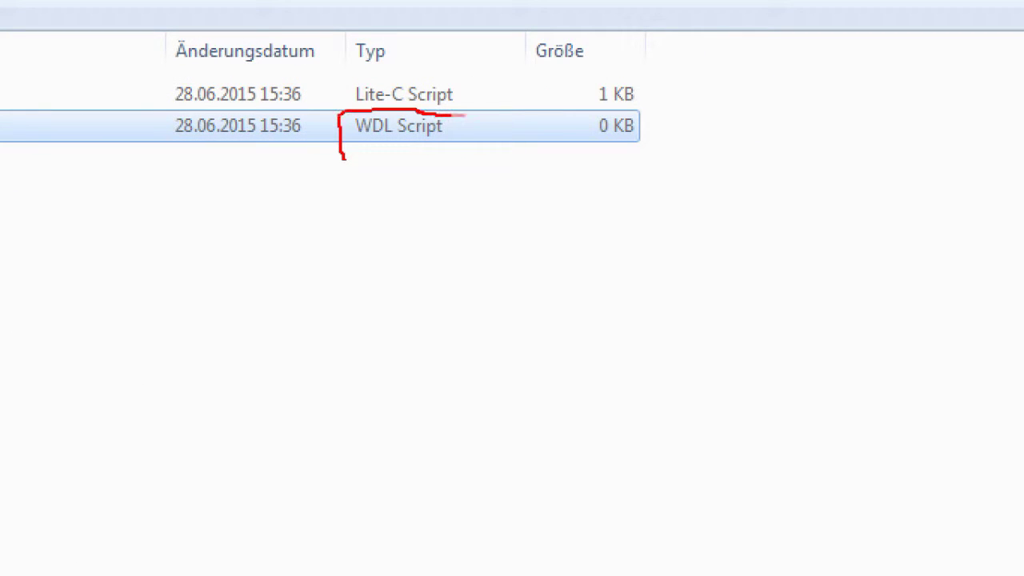
pyautogui.moveTo(335, 106); pyautogui.dragTo(319, 67)
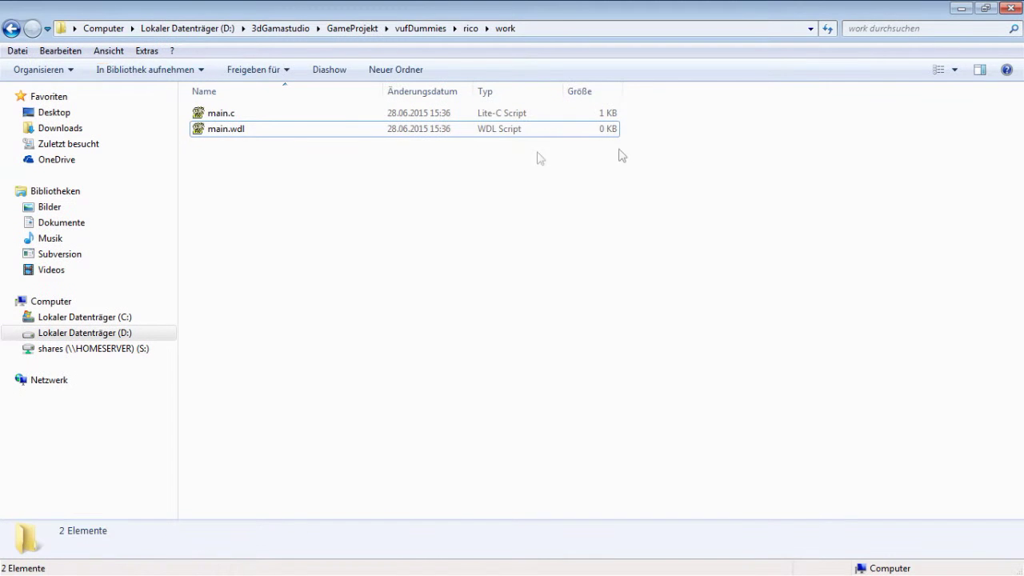
pyautogui.click(226, 133)
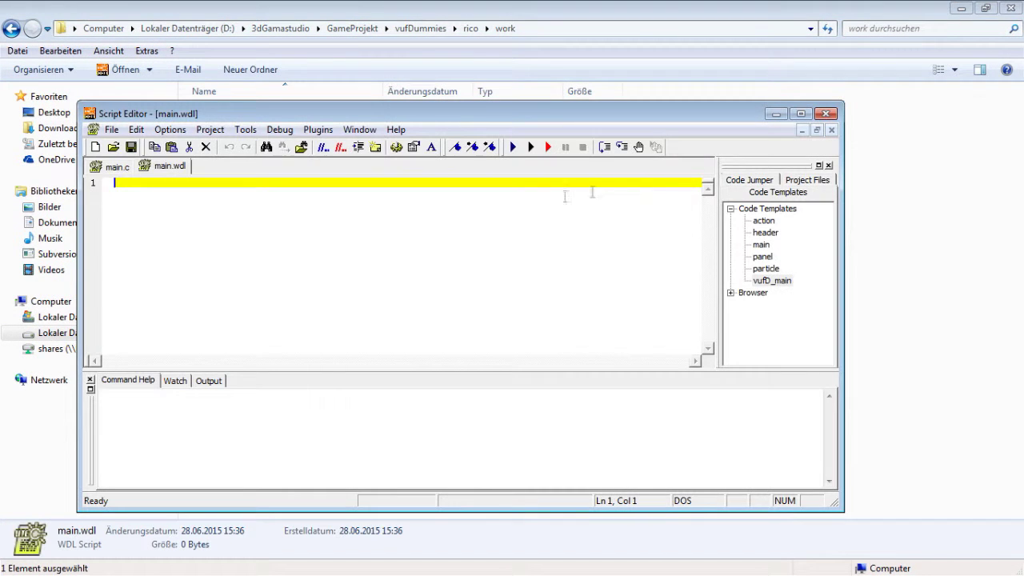
# Step: Paste the 17 ..\\resources PATH lines, codes through wads, into main.wdl and save it
pyautogui.click(800, 112)
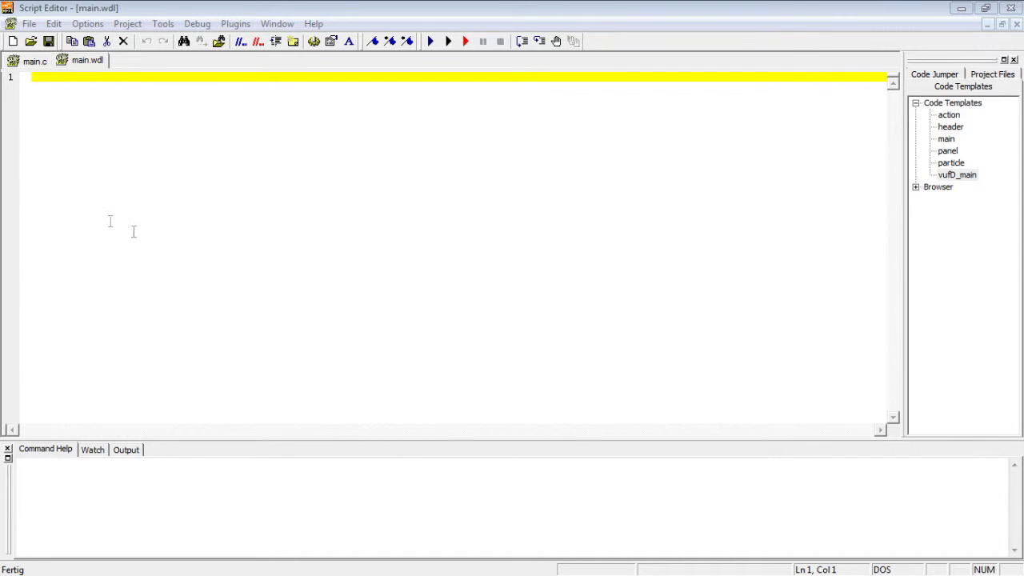
pyautogui.press('Return')
pyautogui.press('Return')
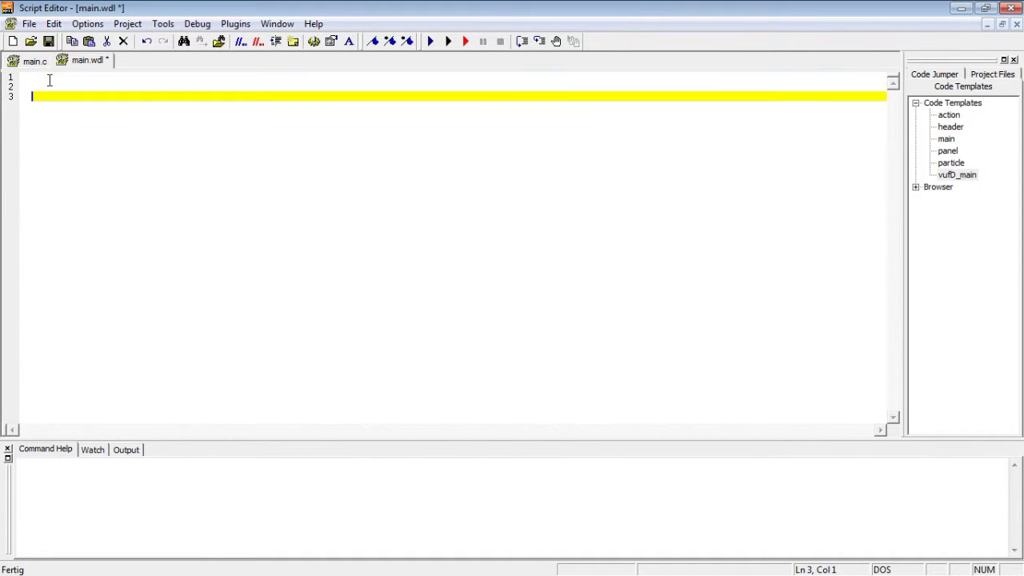
pyautogui.hotkey('ctrl', 'v')
pyautogui.press('Return')
pyautogui.press('Return')
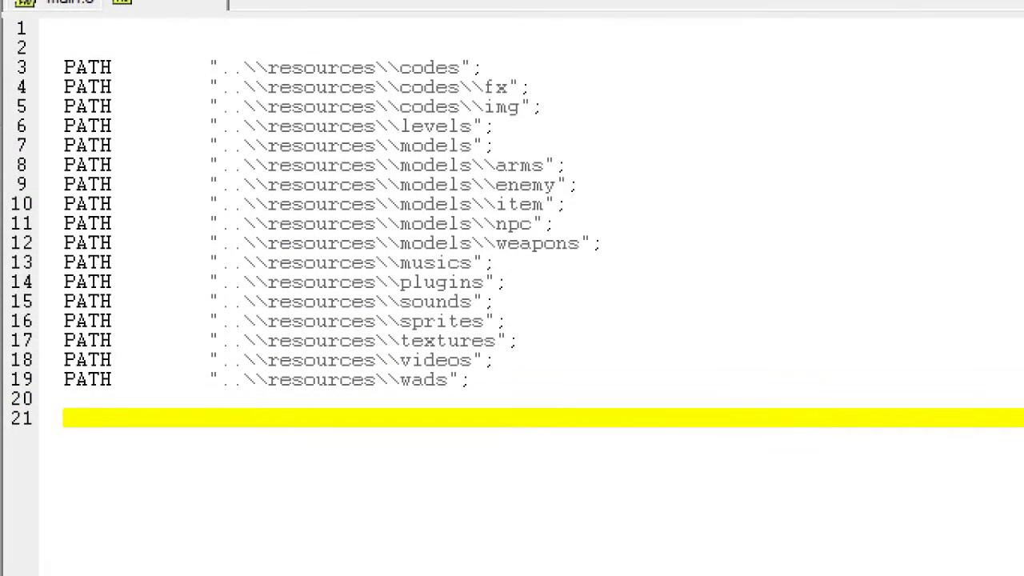
pyautogui.moveTo(44, 76); pyautogui.dragTo(121, 76)
pyautogui.moveTo(84, 48); pyautogui.dragTo(26, 69)
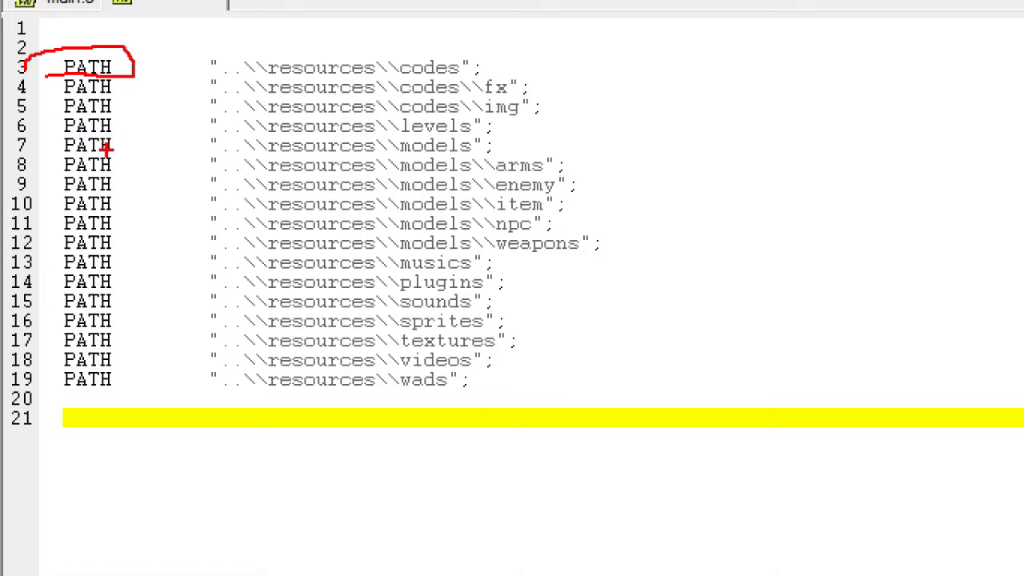
pyautogui.moveTo(213, 80)
pyautogui.mouseDown()
pyautogui.moveTo(492, 83)
pyautogui.moveTo(312, 40)
pyautogui.moveTo(250, 45)
pyautogui.mouseUp()
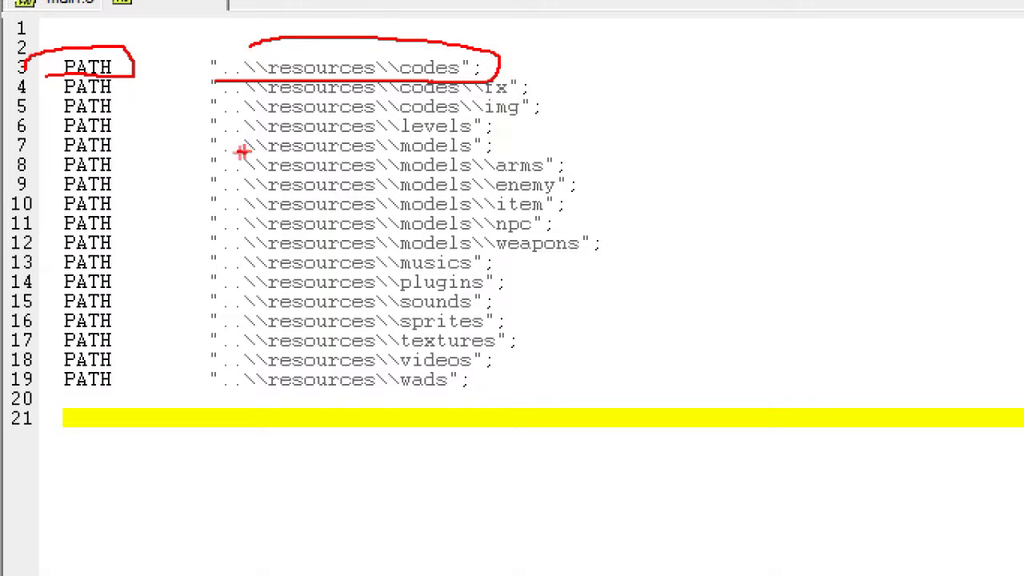
pyautogui.moveTo(238, 142)
pyautogui.mouseDown()
pyautogui.moveTo(504, 126)
pyautogui.moveTo(609, 194)
pyautogui.moveTo(639, 256)
pyautogui.moveTo(196, 263)
pyautogui.moveTo(185, 158)
pyautogui.moveTo(264, 144)
pyautogui.mouseUp()
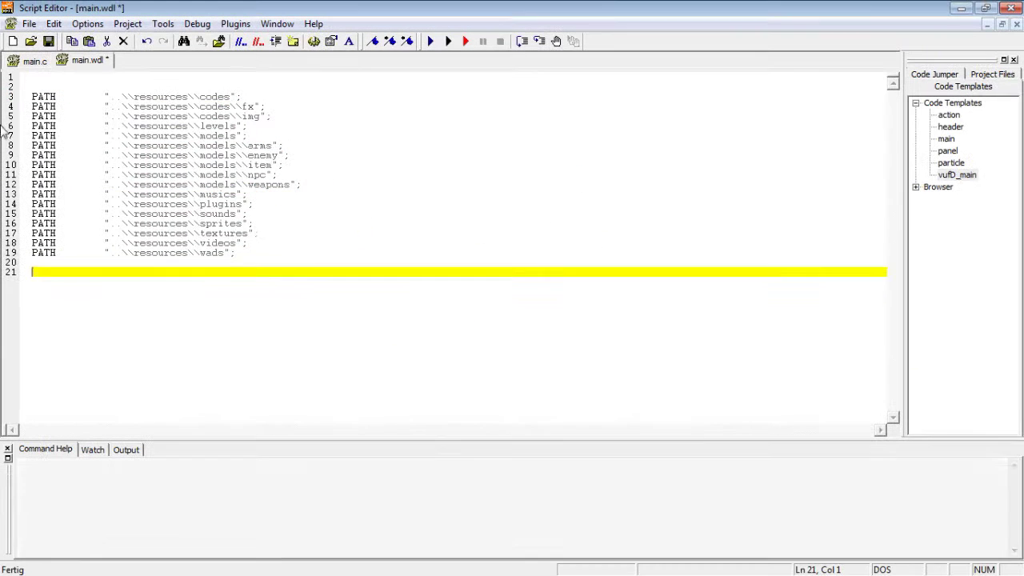
pyautogui.click(48, 40)
pyautogui.click(35, 60)
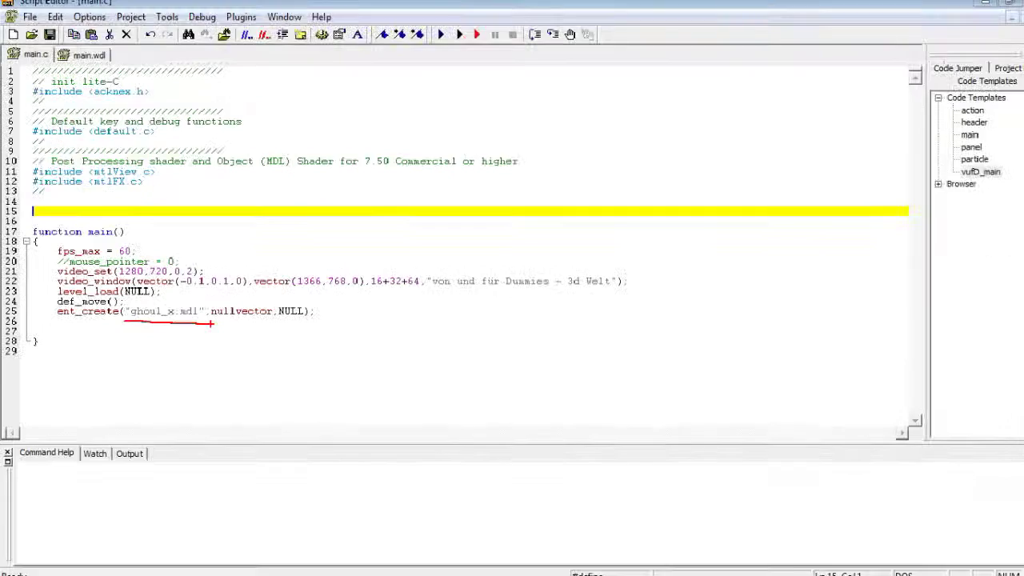
# Step: Test-run main.c in the engine and close the engine window
pyautogui.click(199, 241)
pyautogui.press('F5')
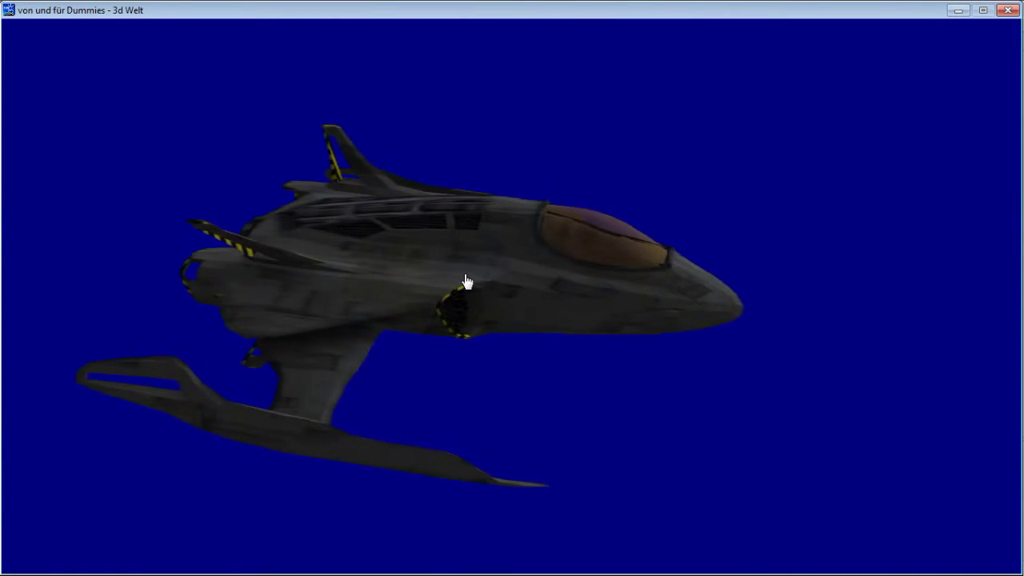
pyautogui.press('Escape')
pyautogui.rightClick(464, 251)
pyautogui.click(271, 207)
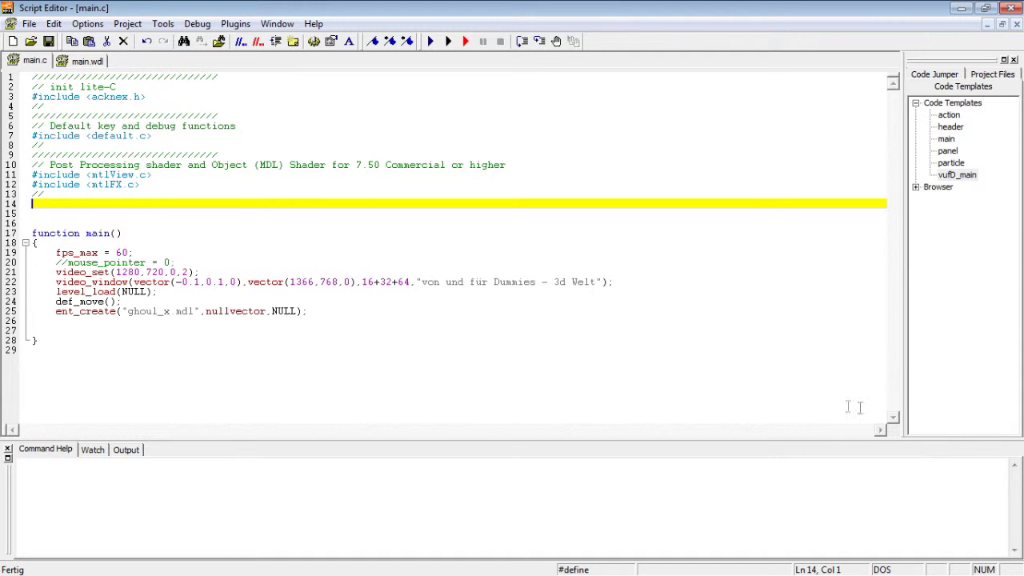
# Step: Undo to restore the defines, keeping one #define PRAGMA_PATH '..\\resources\\models'; line
pyautogui.click(147, 41)
pyautogui.click(148, 42)
pyautogui.click(147, 42)
pyautogui.moveTo(310, 345)
pyautogui.mouseDown()
pyautogui.moveTo(2, 260)
pyautogui.moveTo(3, 234)
pyautogui.mouseUp()
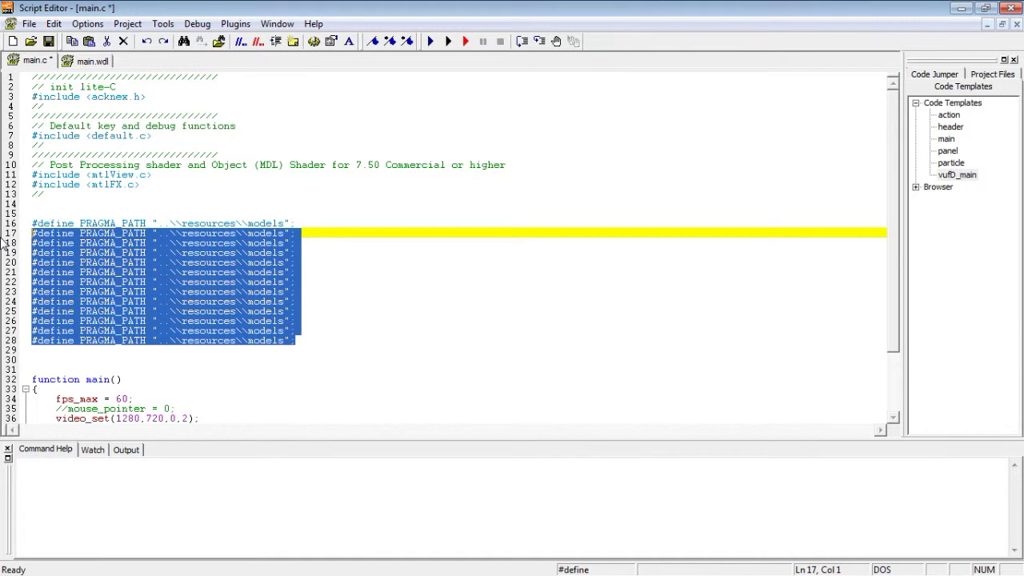
pyautogui.press('Delete')
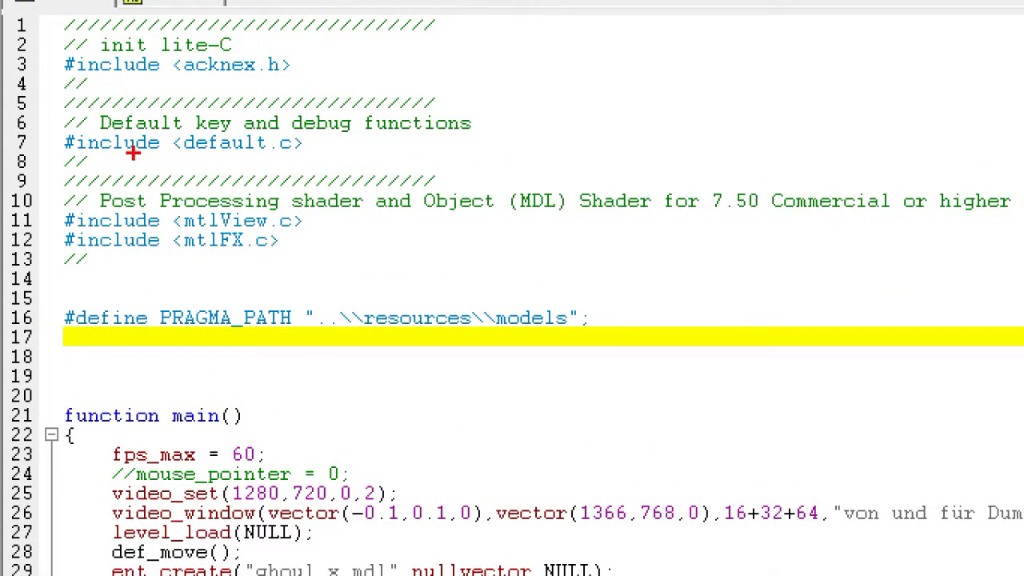
pyautogui.moveTo(147, 157); pyautogui.dragTo(361, 153)
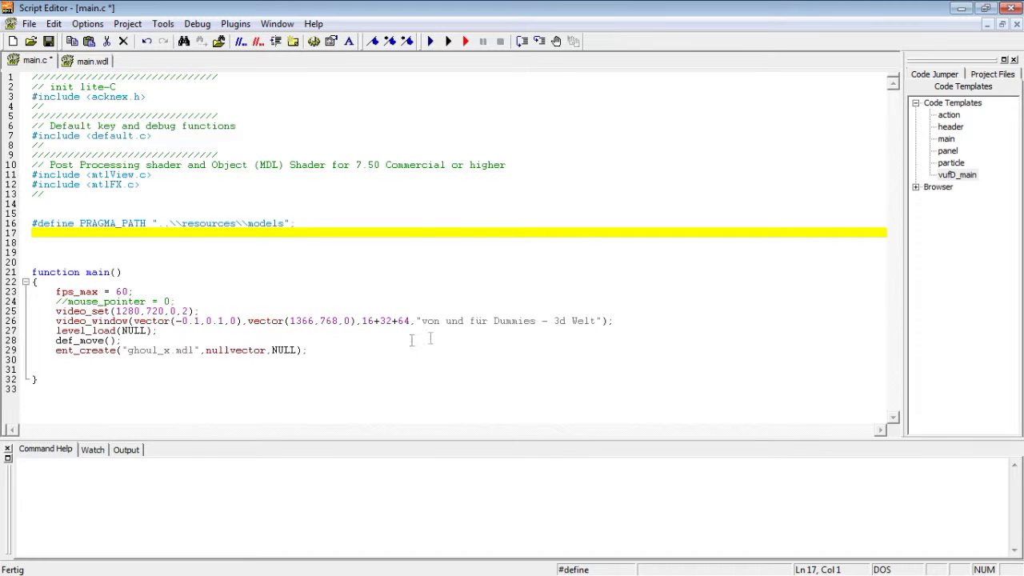
pyautogui.click(960, 8)
# Step: Create a new text document in the work folder and rename it test_inc.c, dropping the .txt extension
pyautogui.rightClick(222, 168)
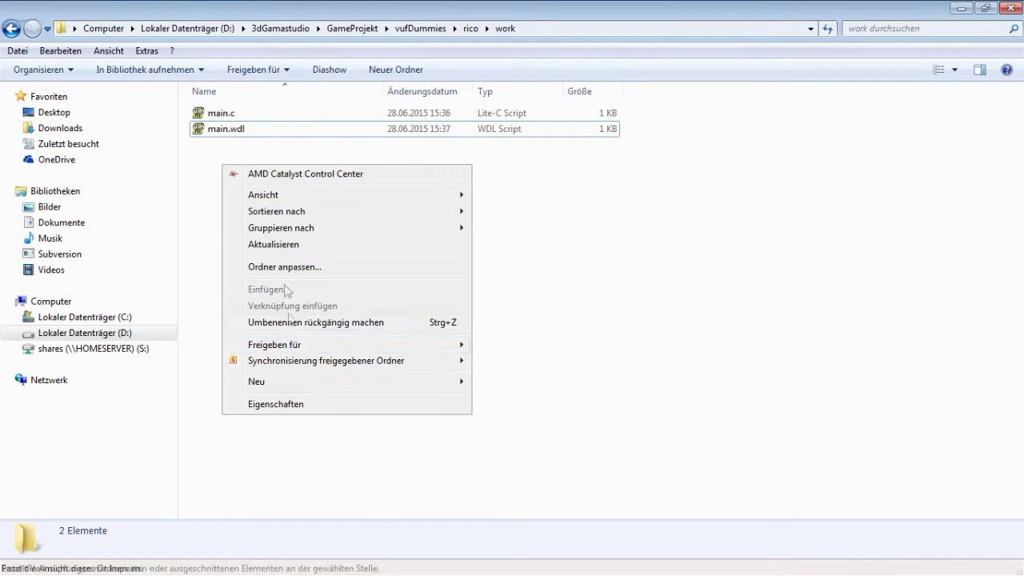
pyautogui.moveTo(342, 386)
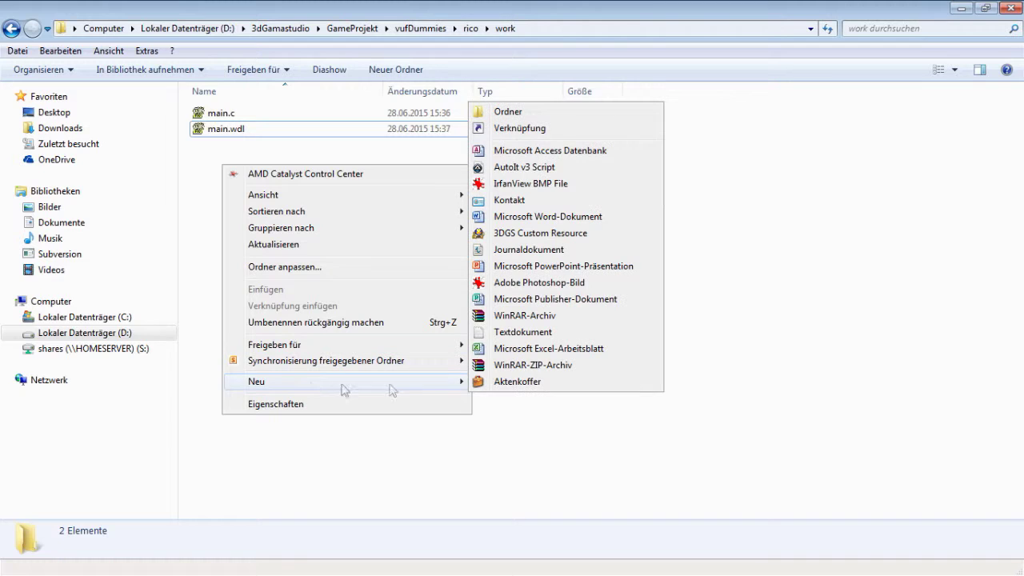
pyautogui.click(536, 333)
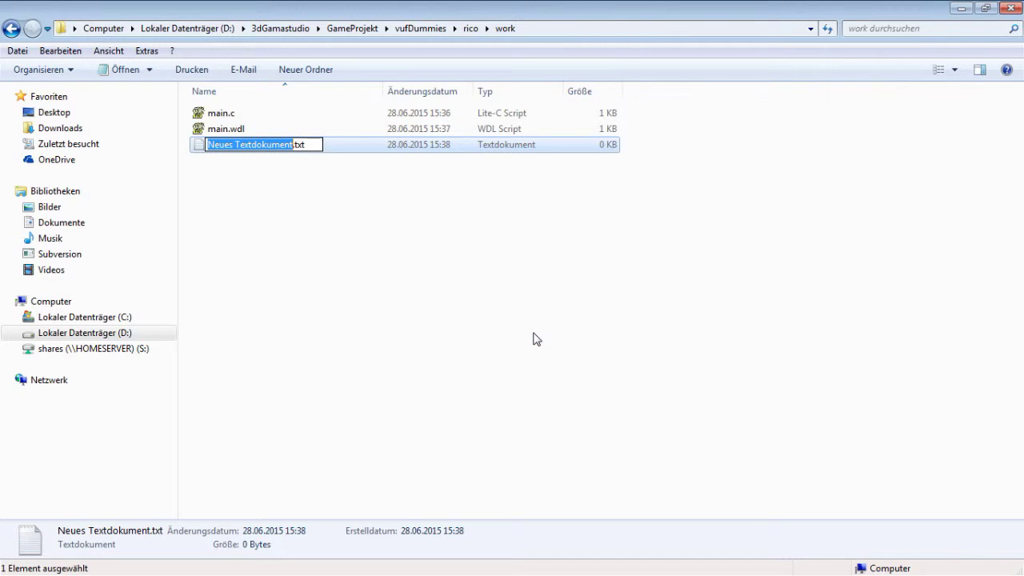
pyautogui.write('test_inc.c')
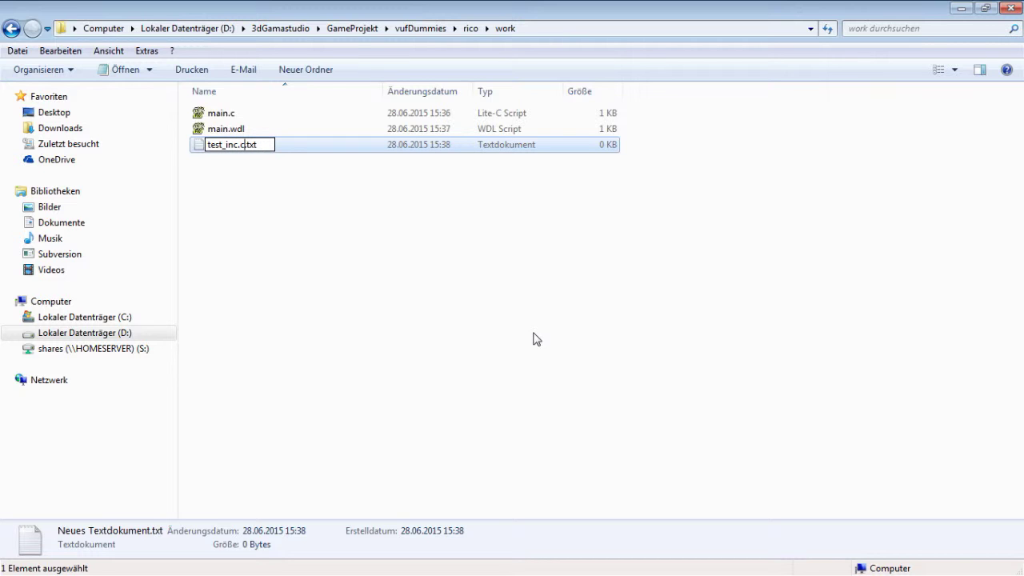
pyautogui.press('Delete')
pyautogui.press('Return')
pyautogui.press('Return')
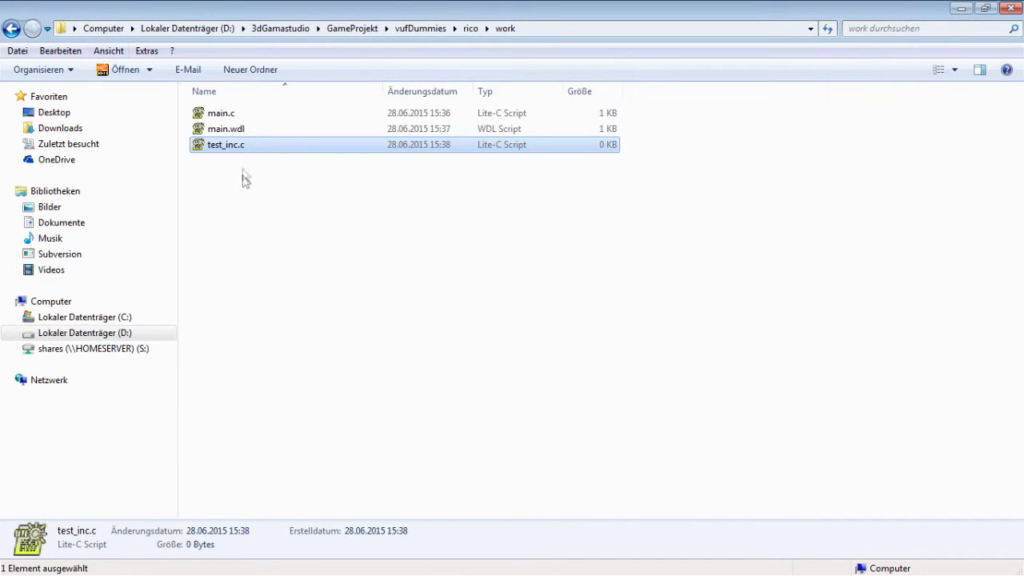
# Step: Open test_inc.c and write an empty function test() with its braces
pyautogui.doubleClick(231, 148)
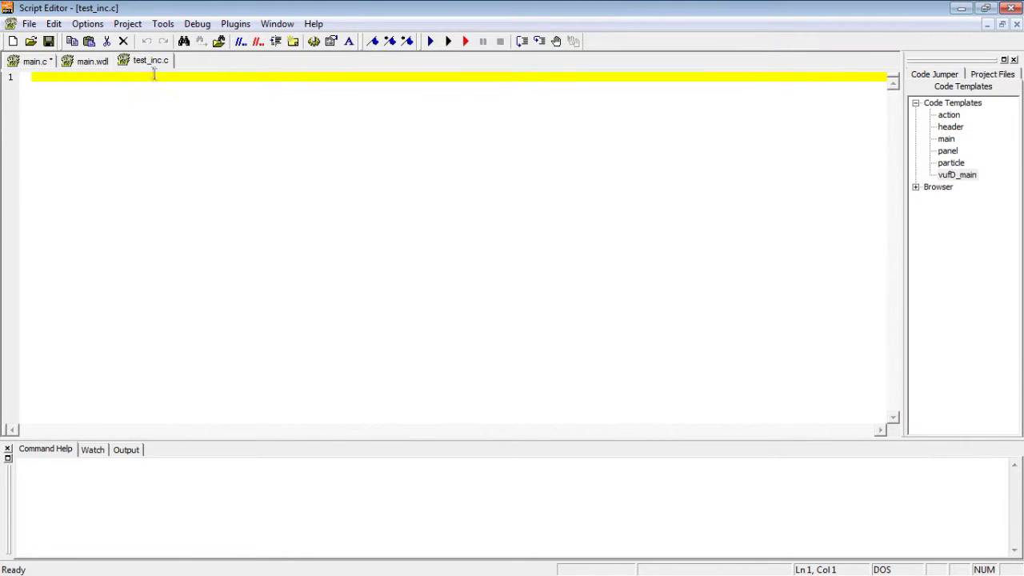
pyautogui.press('Return')
pyautogui.press('Return')
pyautogui.press('Return')
pyautogui.write('functio')
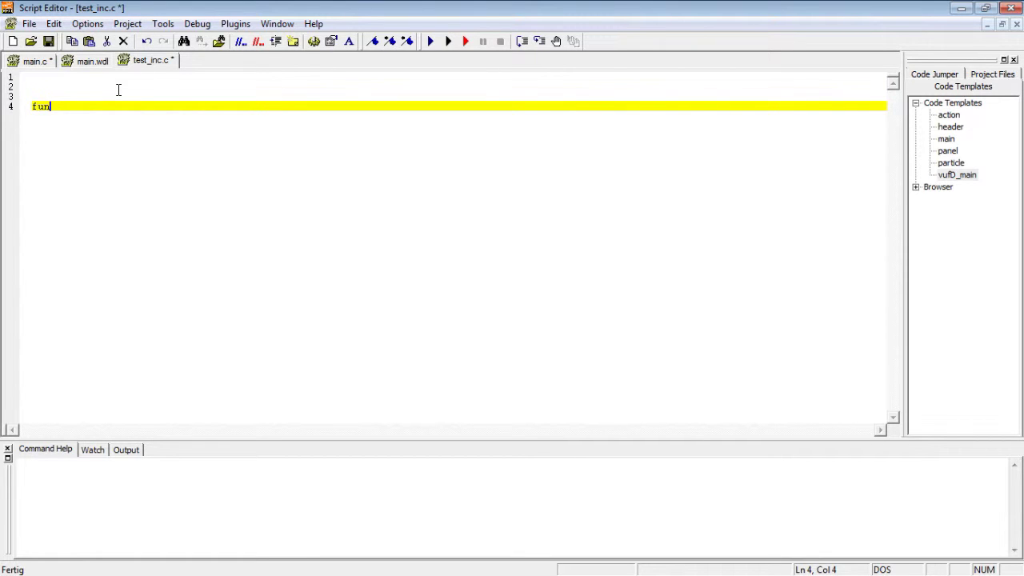
pyautogui.write('n test(')
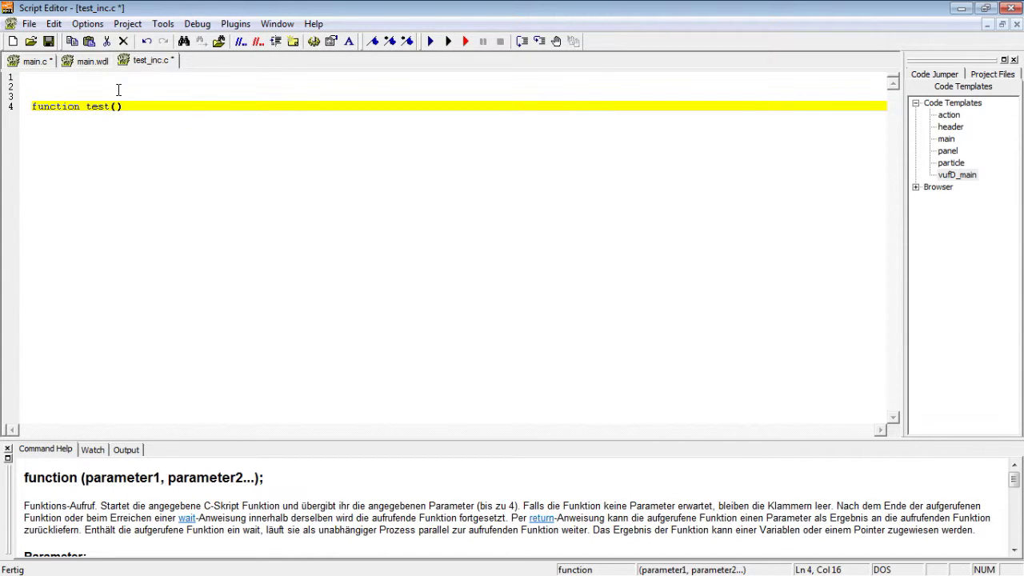
pyautogui.press('Return')
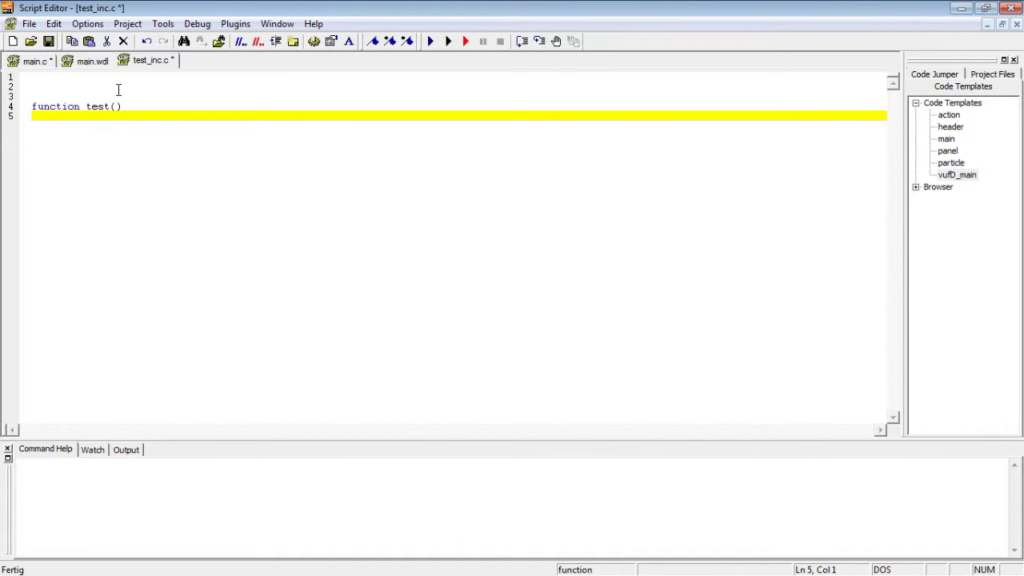
pyautogui.write('{')
pyautogui.press('Return')
pyautogui.write('}')
pyautogui.press('Left')
pyautogui.press('Return')
pyautogui.press('Return')
pyautogui.press('Up')
pyautogui.press('Return')
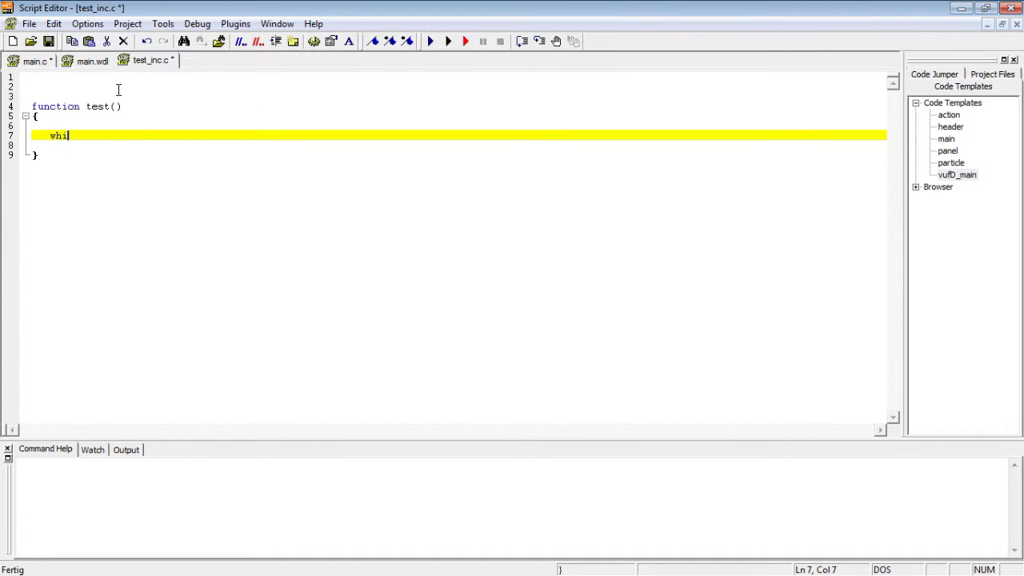
# Step: Add a while(1) loop in test() containing wait(1); and begin DEBUG_VAR( above it
pyautogui.write('le()1')
pyautogui.press('Right')
pyautogui.press('Return')
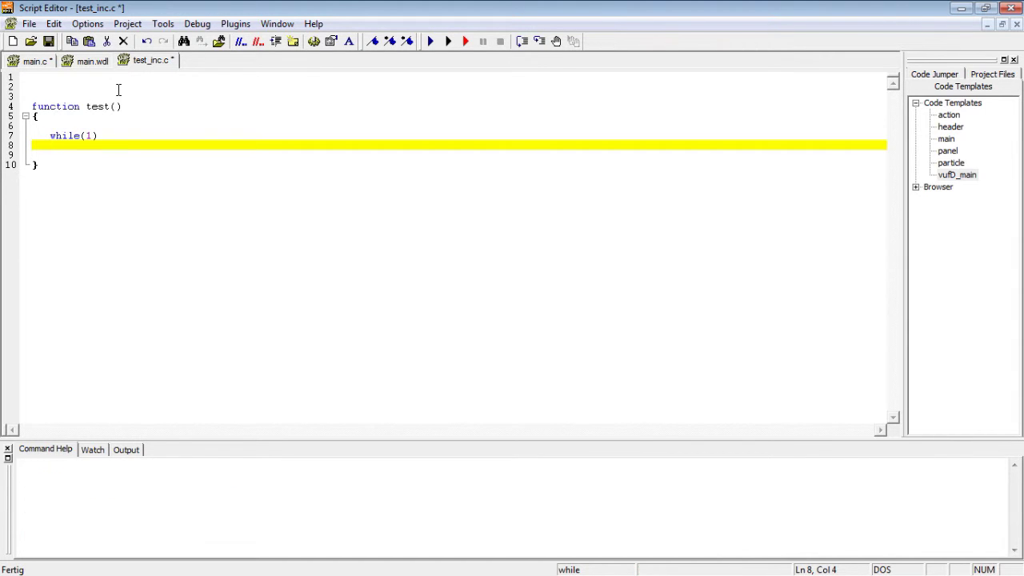
pyautogui.write('{')
pyautogui.press('Return')
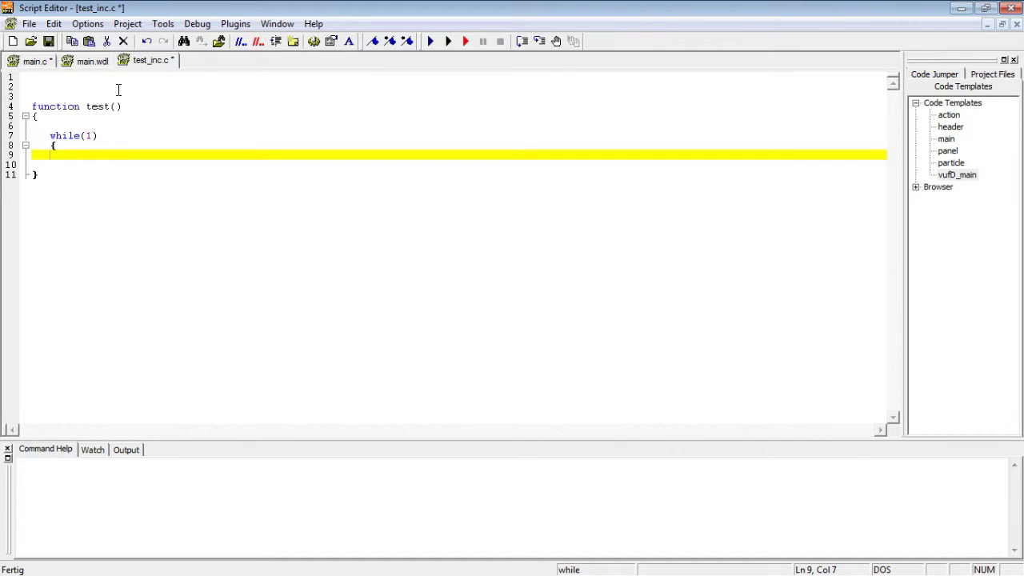
pyautogui.press('Return')
pyautogui.write('}')
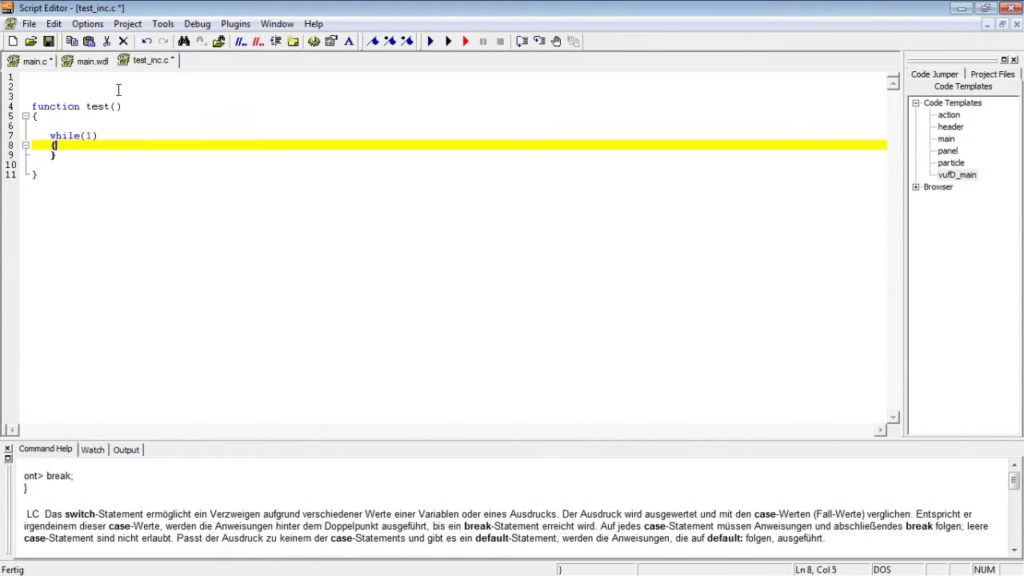
pyautogui.press('Up')
pyautogui.write('it(1)')
pyautogui.press('Up')
pyautogui.press('Return')
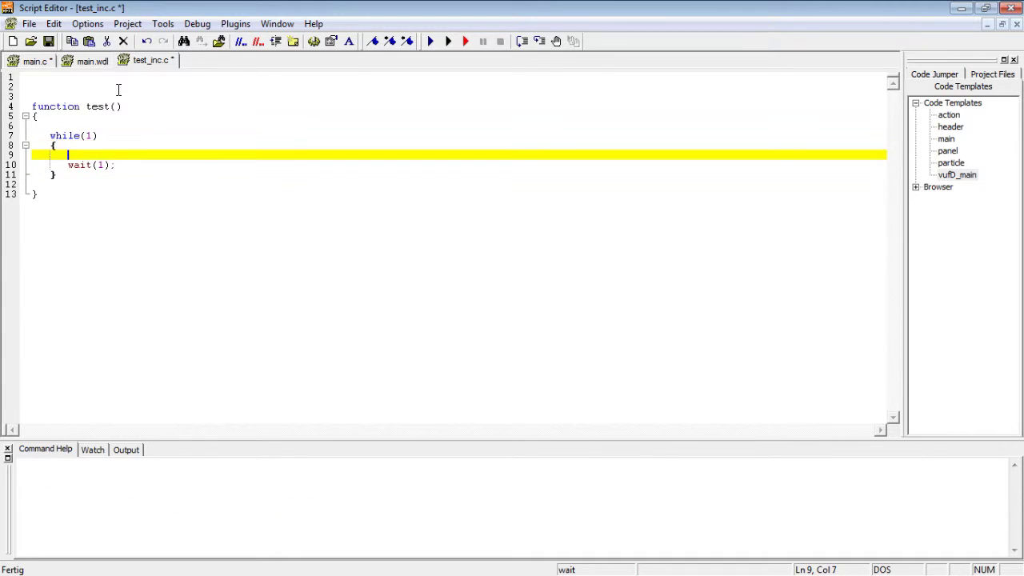
pyautogui.write('DEBUG')
pyautogui.write('_VAR(1234567,300')
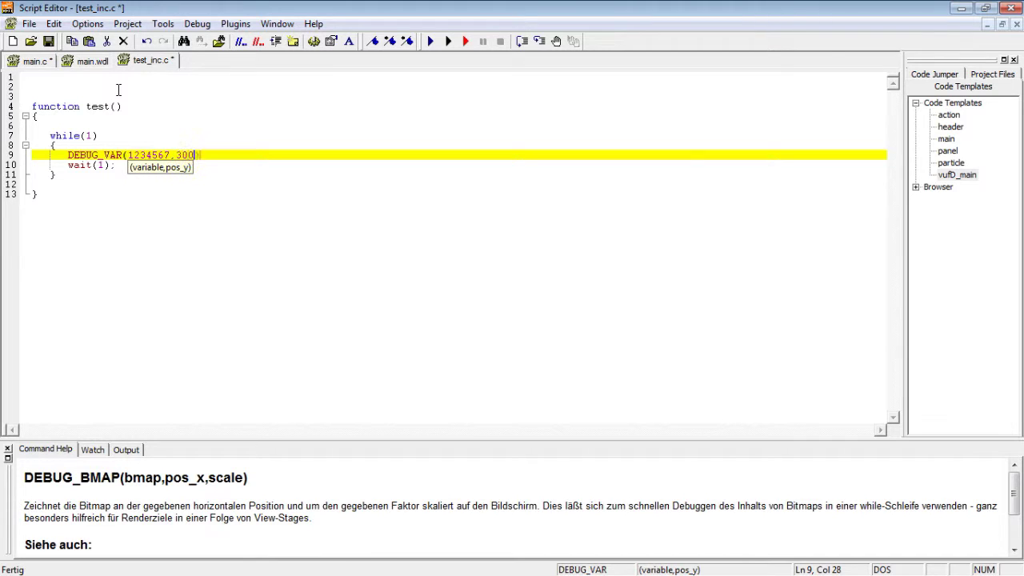
# Step: Finish the DEBUG_VAR(1234567,300); line and copy the whole while loop block
pyautogui.write(');')
pyautogui.click(171, 164)
pyautogui.moveTo(207, 154)
pyautogui.mouseDown()
pyautogui.moveTo(68, 154)
pyautogui.moveTo(24, 135)
pyautogui.mouseUp()
pyautogui.hotkey('ctrl', 'c')
pyautogui.click(62, 174)
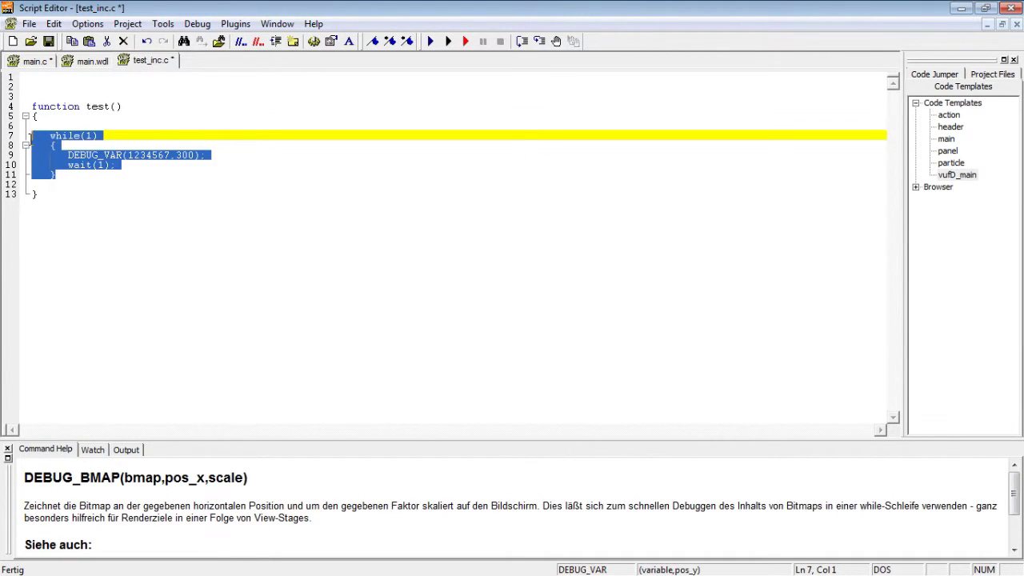
# Step: Paste the while loop at the end of main() in main.c, then run the game showing 1234567
pyautogui.click(39, 62)
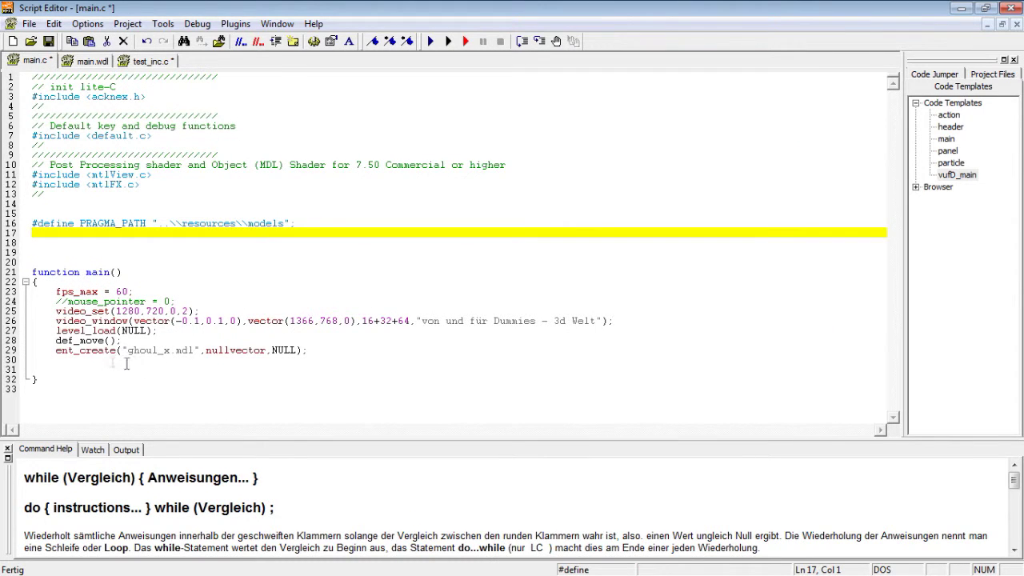
pyautogui.click(129, 360)
pyautogui.press('Return')
pyautogui.hotkey('ctrl', 'v')
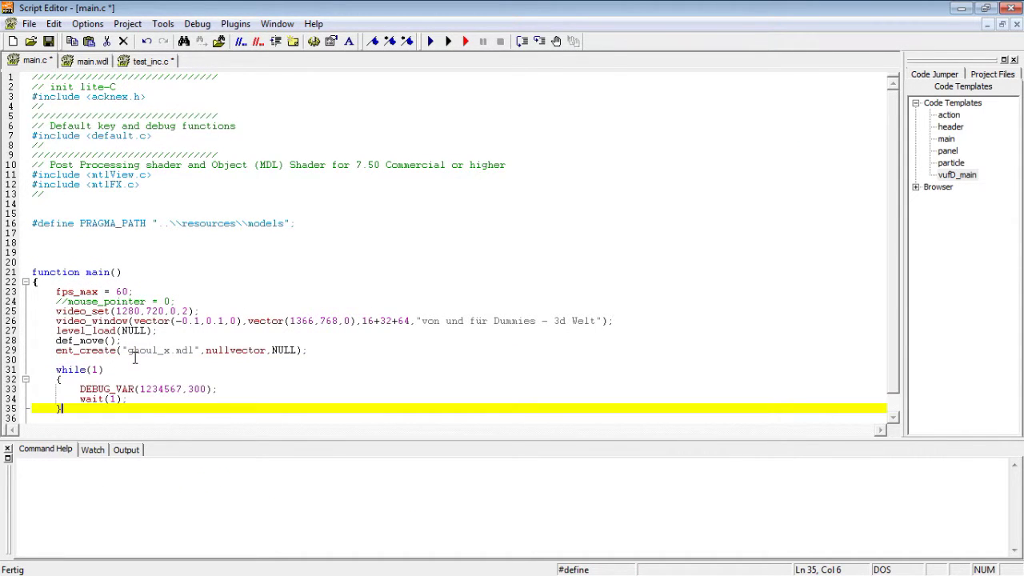
pyautogui.scroll(-1, 135, 358)
pyautogui.press('F5')
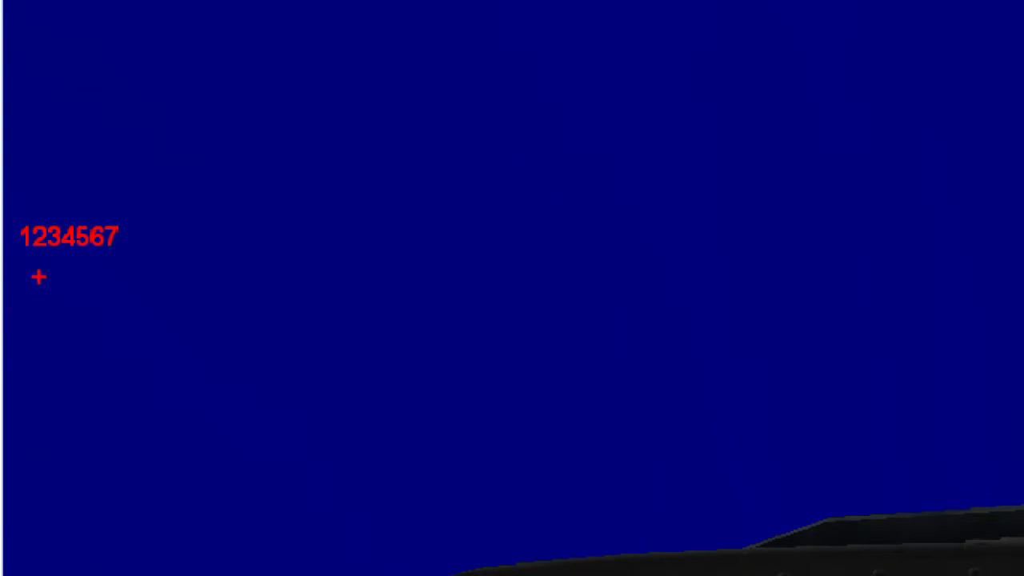
pyautogui.moveTo(28, 267); pyautogui.dragTo(2, 208)
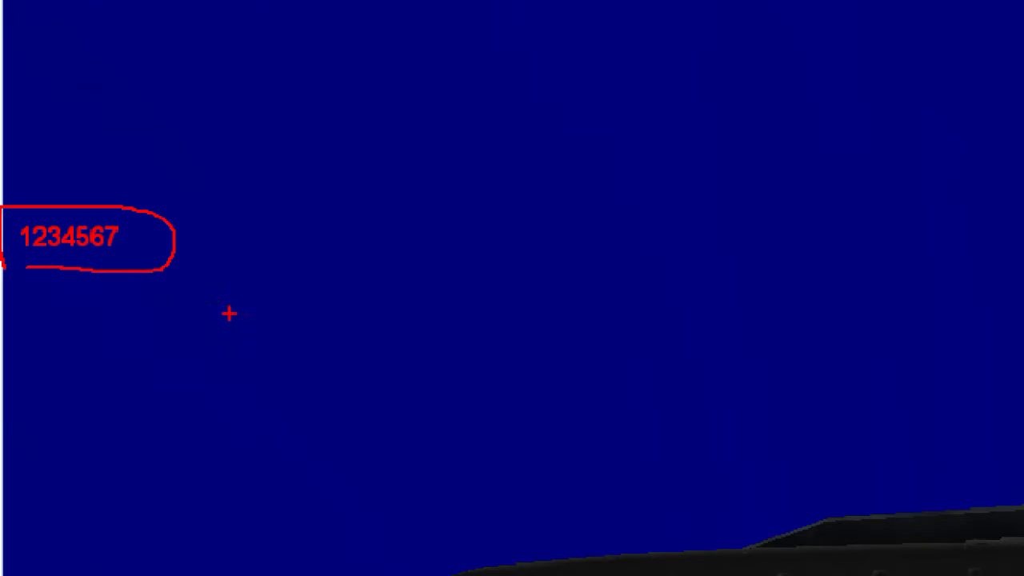
pyautogui.press('Escape')
# Step: Delete the pasted while loop from main() in main.c
pyautogui.click(240, 270)
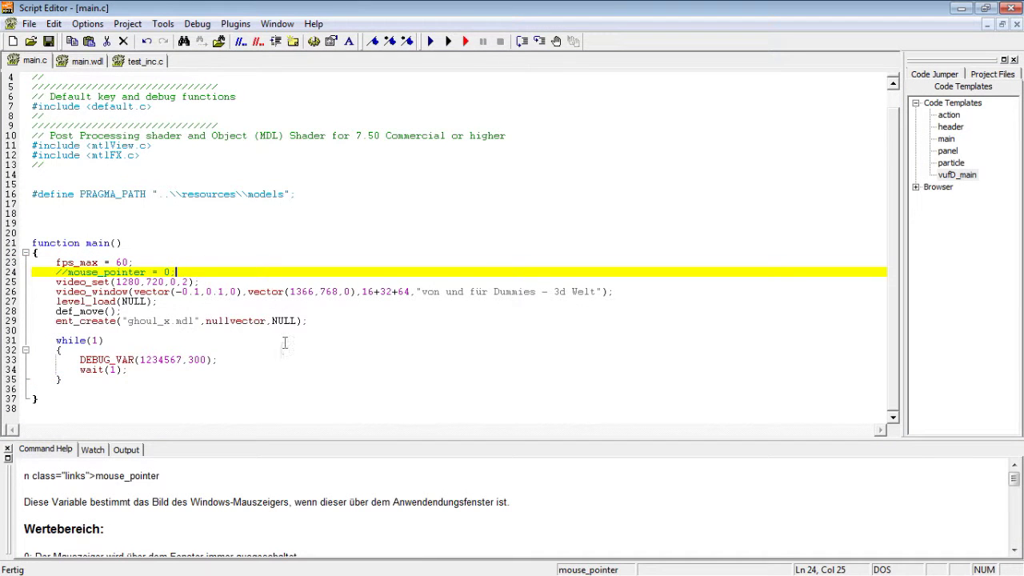
pyautogui.click(141, 61)
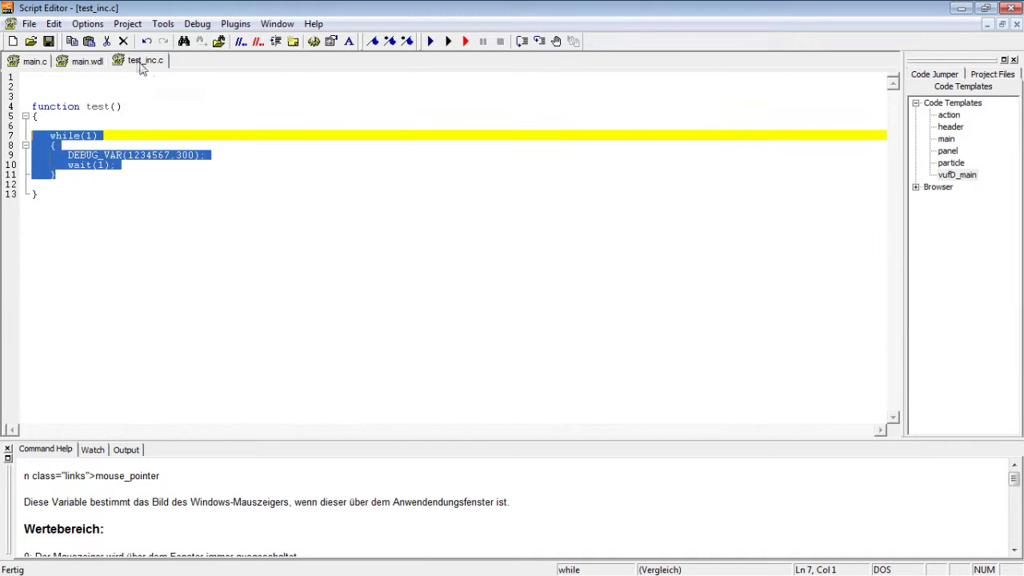
pyautogui.click(135, 165)
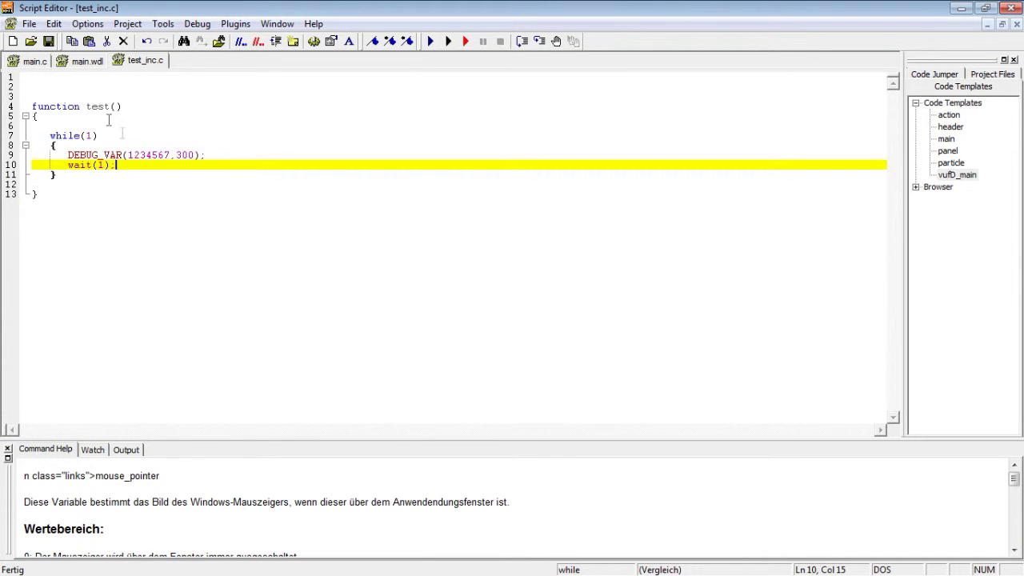
pyautogui.click(34, 63)
pyautogui.click(79, 379)
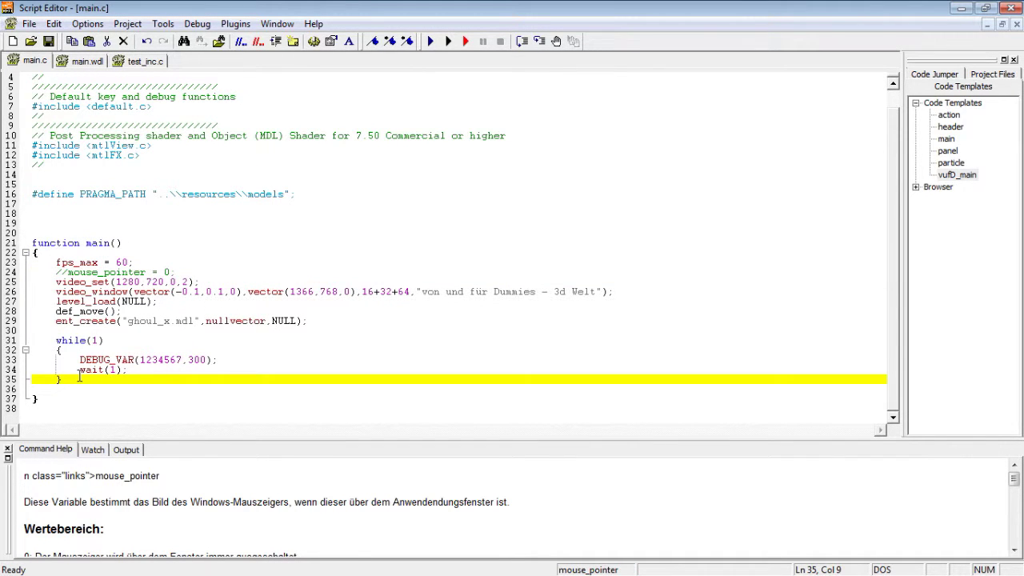
pyautogui.moveTo(79, 377); pyautogui.dragTo(24, 346)
pyautogui.press('Delete')
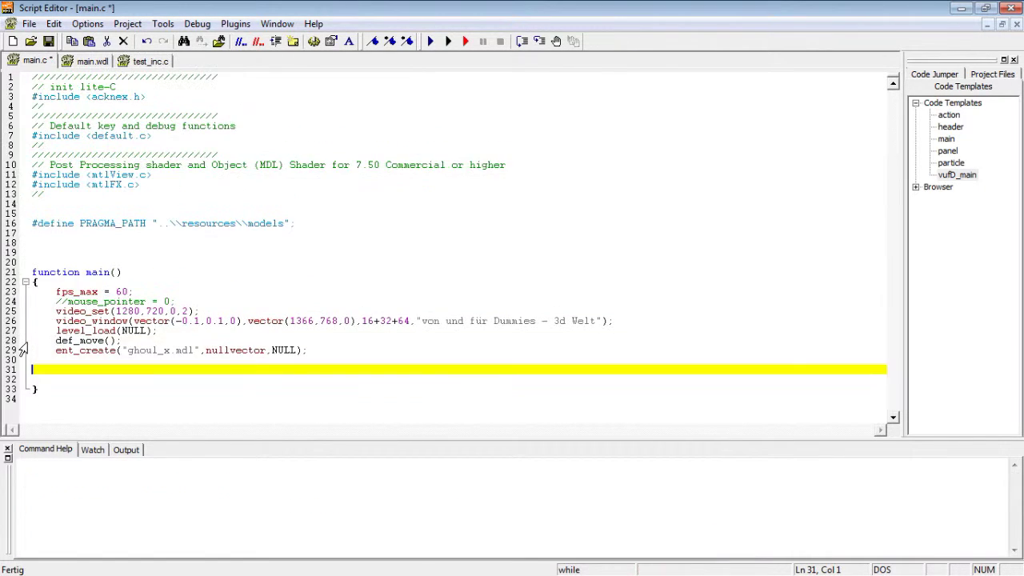
# Step: Add a test_inc(); call at the end of main() and save main.c
pyautogui.click(114, 359)
pyautogui.press('Return')
pyautogui.write('inc();')
pyautogui.press('Return')
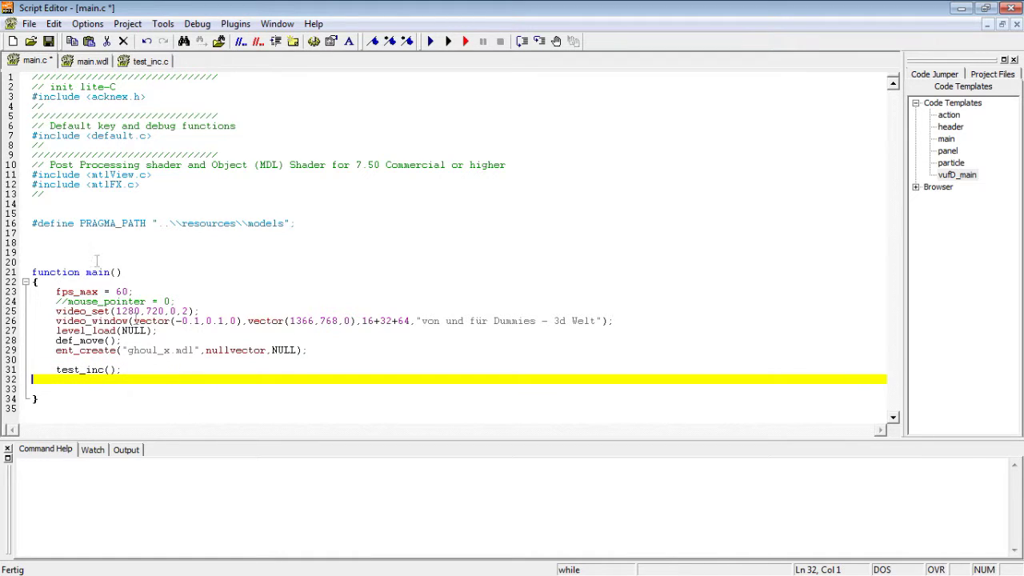
pyautogui.click(48, 41)
pyautogui.click(143, 61)
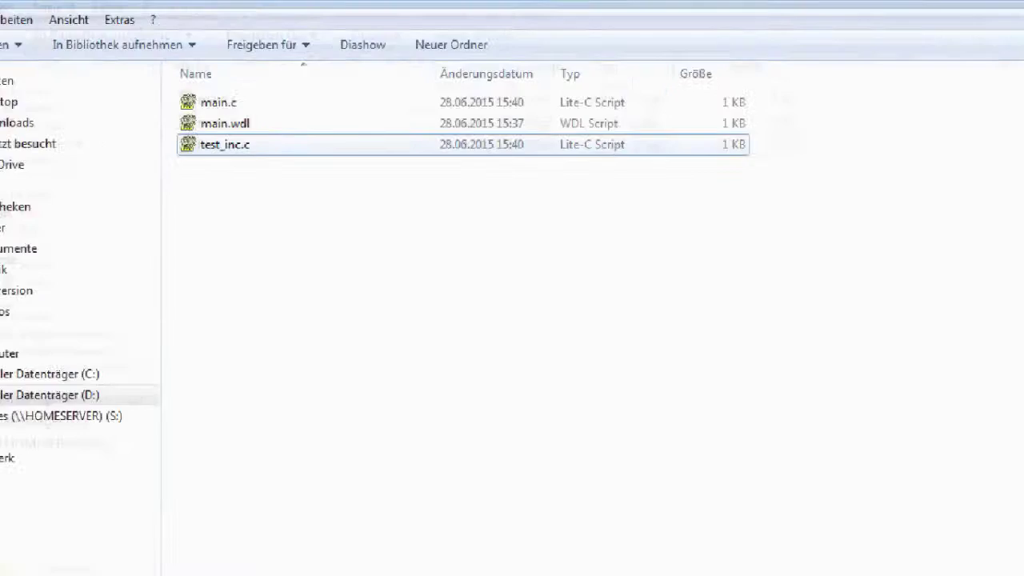
pyautogui.moveTo(231, 156)
pyautogui.mouseDown()
pyautogui.moveTo(268, 136)
pyautogui.moveTo(183, 191)
pyautogui.moveTo(254, 192)
pyautogui.mouseUp()
pyautogui.moveTo(185, 93)
pyautogui.mouseDown()
pyautogui.moveTo(174, 80)
pyautogui.moveTo(320, 104)
pyautogui.moveTo(192, 114)
pyautogui.moveTo(213, 94)
pyautogui.moveTo(184, 130)
pyautogui.mouseUp()
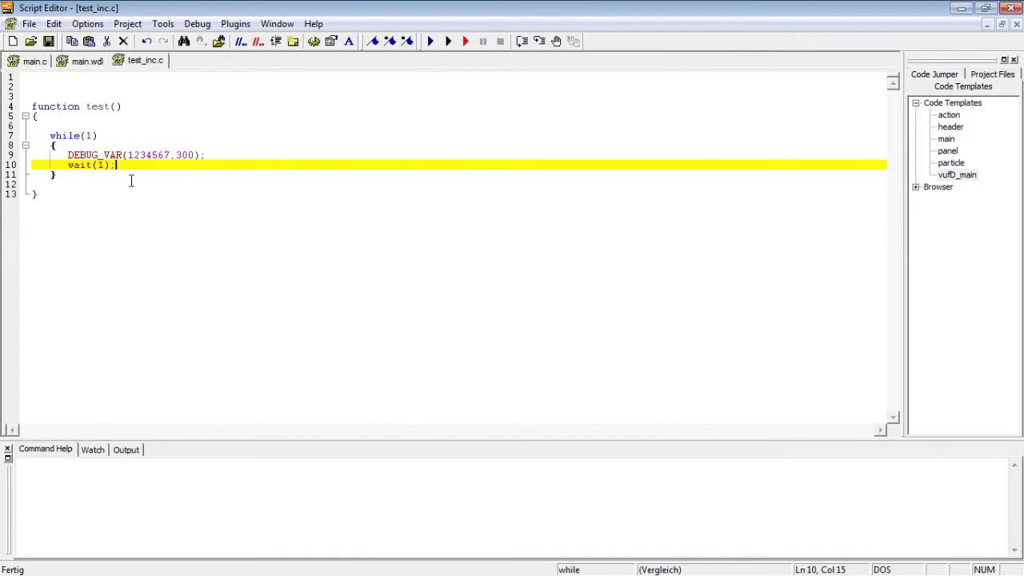
# Step: Replace the PRAGMA_PATH define on line 16 with #include "test_inc.c"
pyautogui.click(44, 62)
pyautogui.click(178, 142)
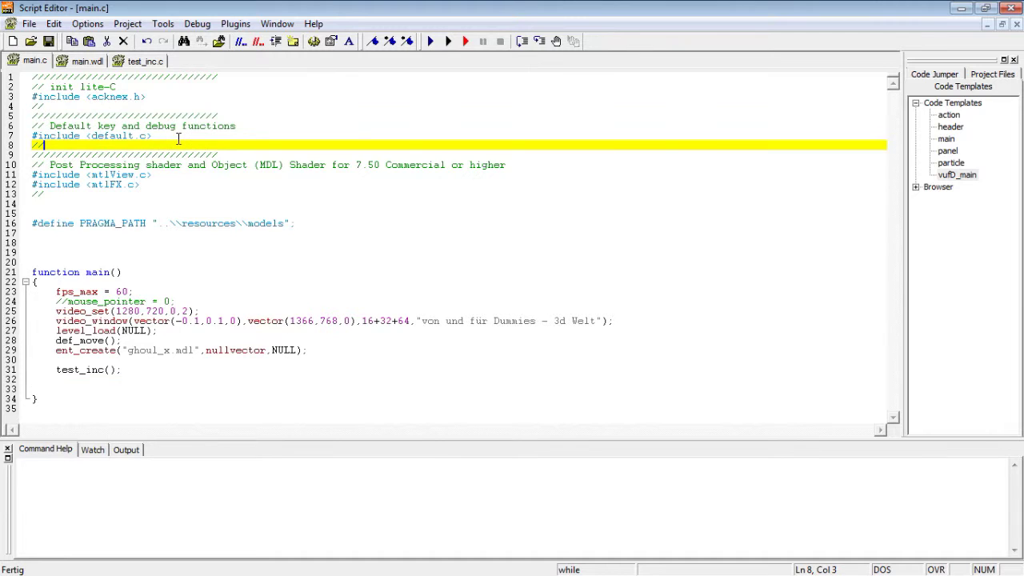
pyautogui.click(179, 138)
pyautogui.press('Home')
pyautogui.hotkey('shift', 'End')
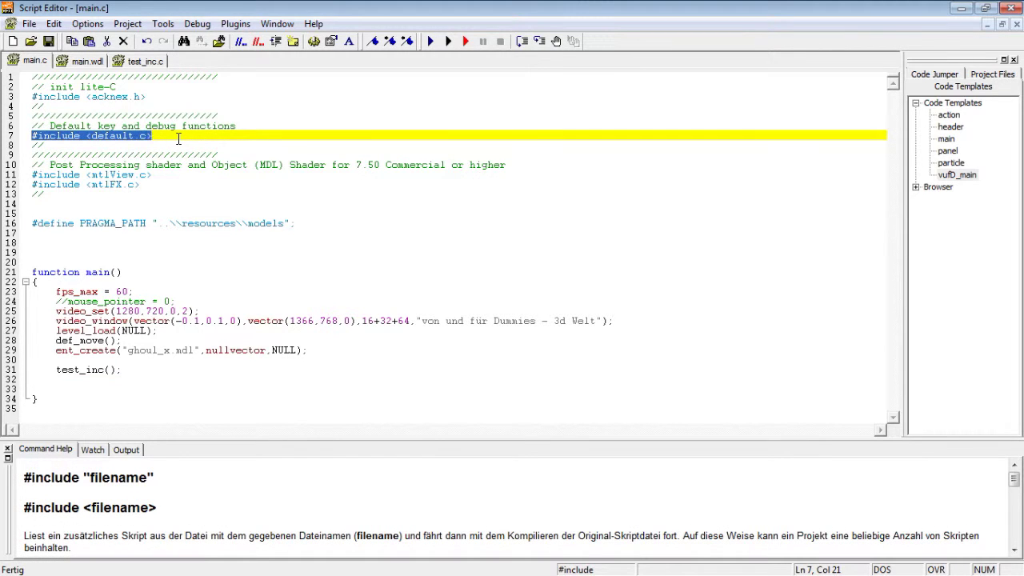
pyautogui.write('st_')
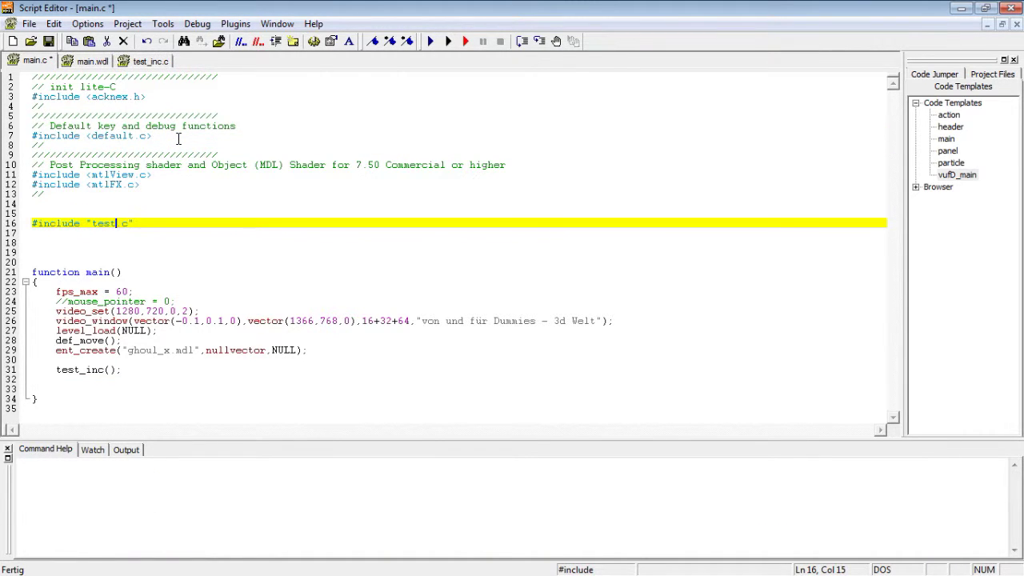
pyautogui.write('inc')
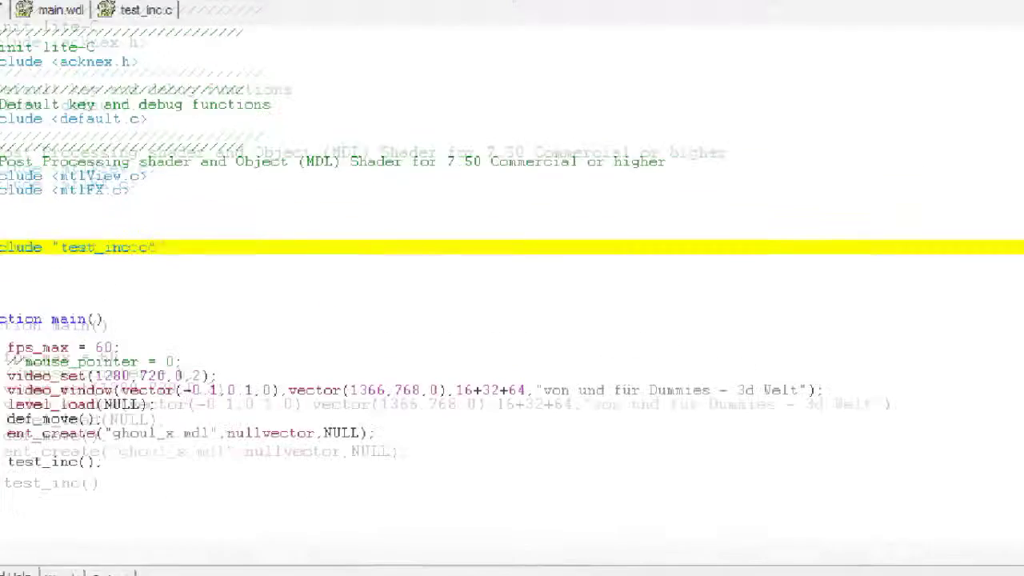
pyautogui.moveTo(39, 232); pyautogui.dragTo(83, 237)
pyautogui.moveTo(166, 237)
pyautogui.mouseDown()
pyautogui.moveTo(354, 228)
pyautogui.moveTo(66, 167)
pyautogui.mouseUp()
pyautogui.moveTo(112, 483)
pyautogui.mouseDown()
pyautogui.moveTo(102, 528)
pyautogui.moveTo(218, 472)
pyautogui.mouseUp()
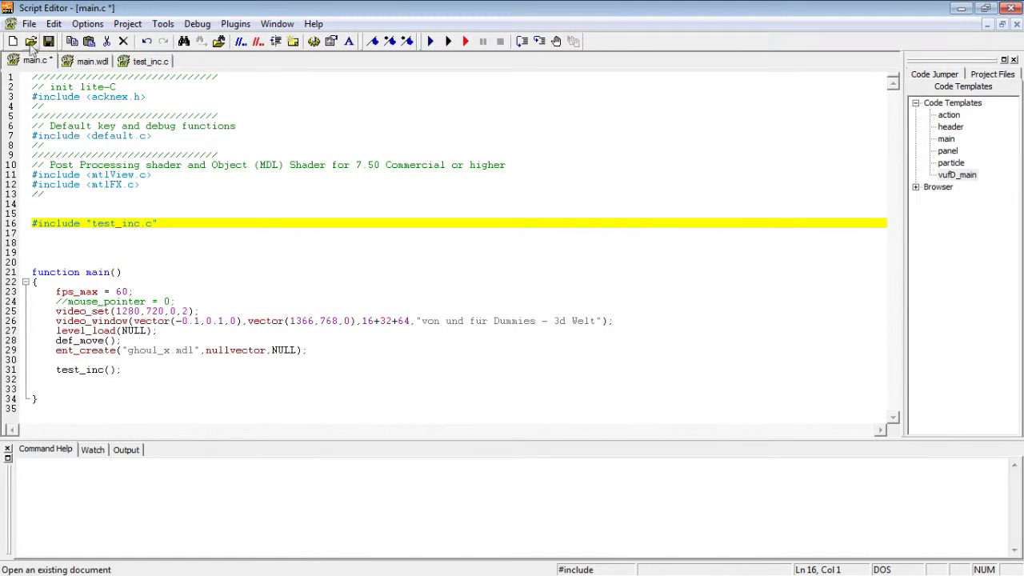
# Step: Save main.c and run it, dismissing the 'test_inc' undeclared identifier error
pyautogui.click(48, 41)
pyautogui.click(166, 174)
pyautogui.press('F5')
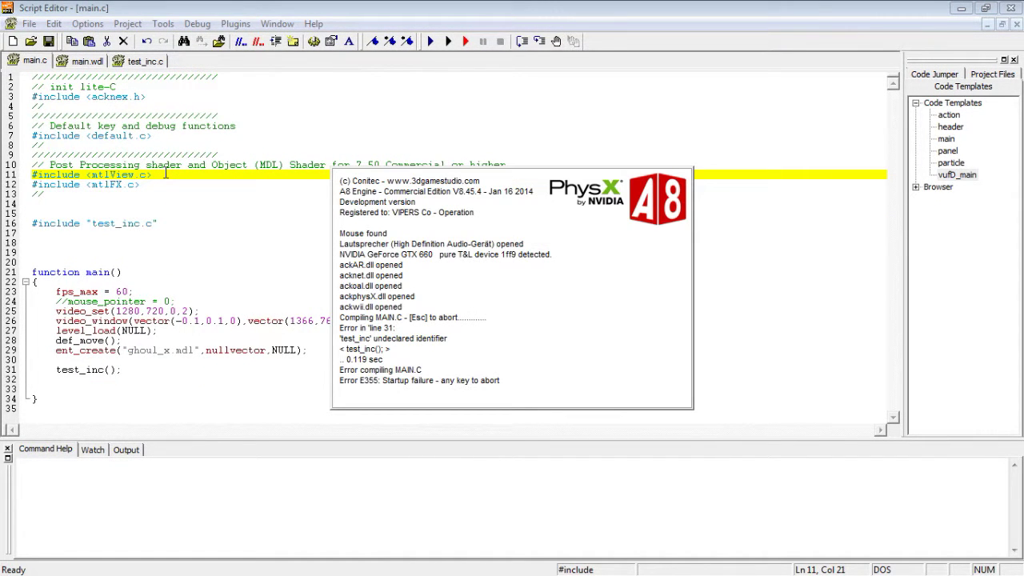
pyautogui.press('Escape')
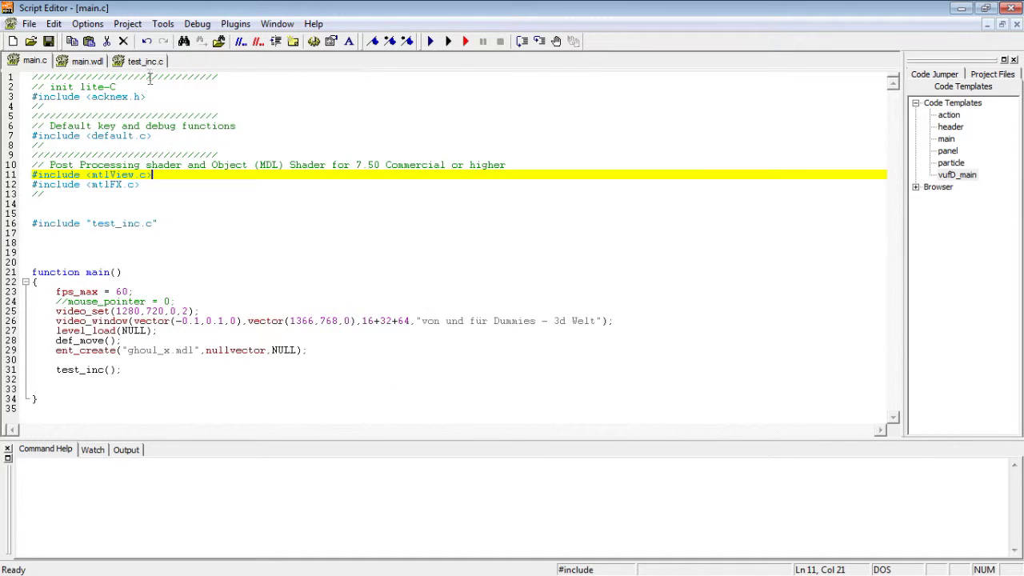
# Step: Rename the function test() to test_func() in test_inc.c and copy the new name
pyautogui.click(146, 62)
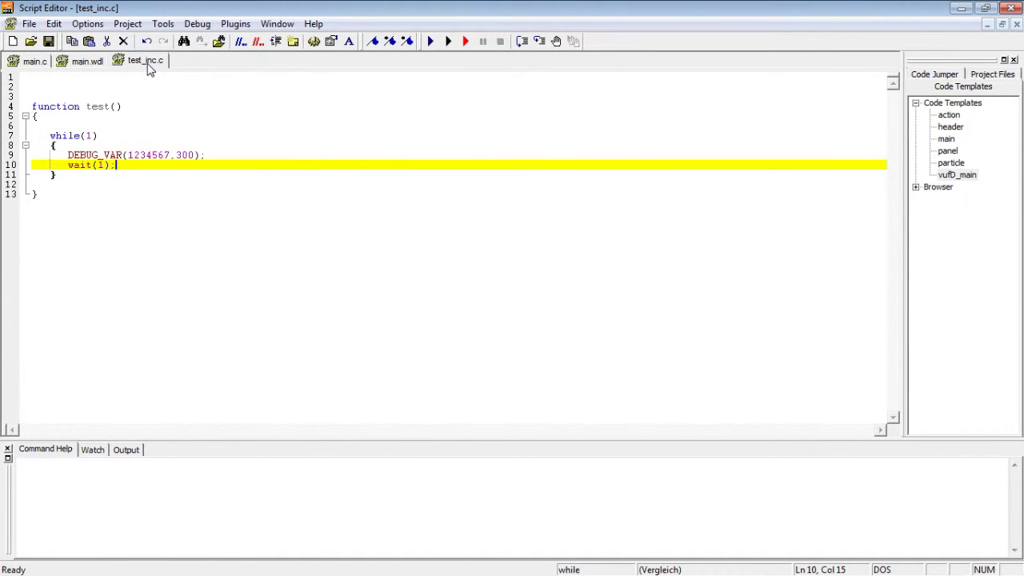
pyautogui.click(113, 96)
pyautogui.click(106, 105)
pyautogui.click(109, 106)
pyautogui.doubleClick(110, 105)
pyautogui.click(110, 106)
pyautogui.doubleClick(110, 106)
pyautogui.click(110, 106)
pyautogui.write('_f')
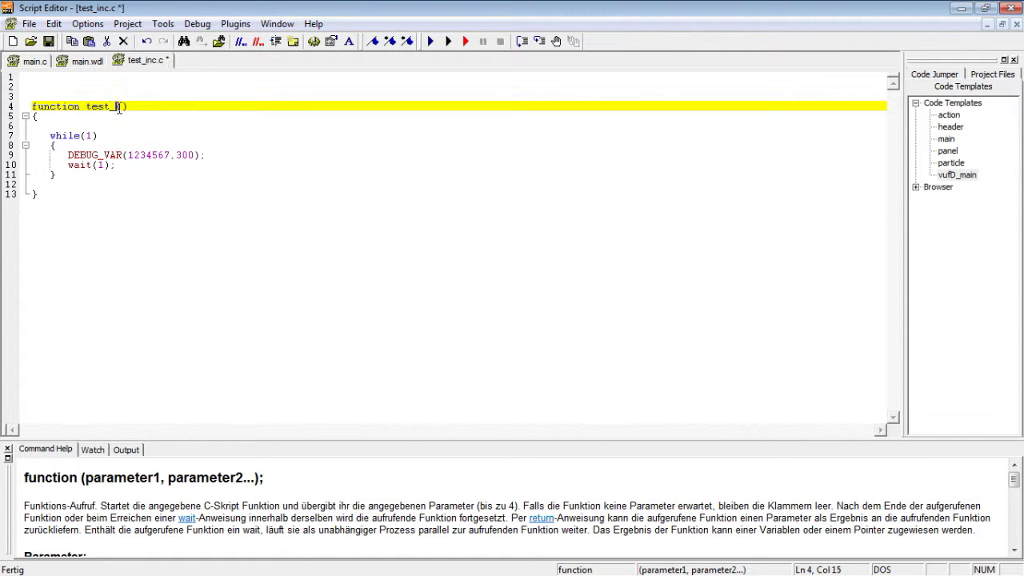
pyautogui.write('unc')
pyautogui.click(130, 125)
pyautogui.doubleClick(124, 107)
pyautogui.hotkey('ctrl', 'c')
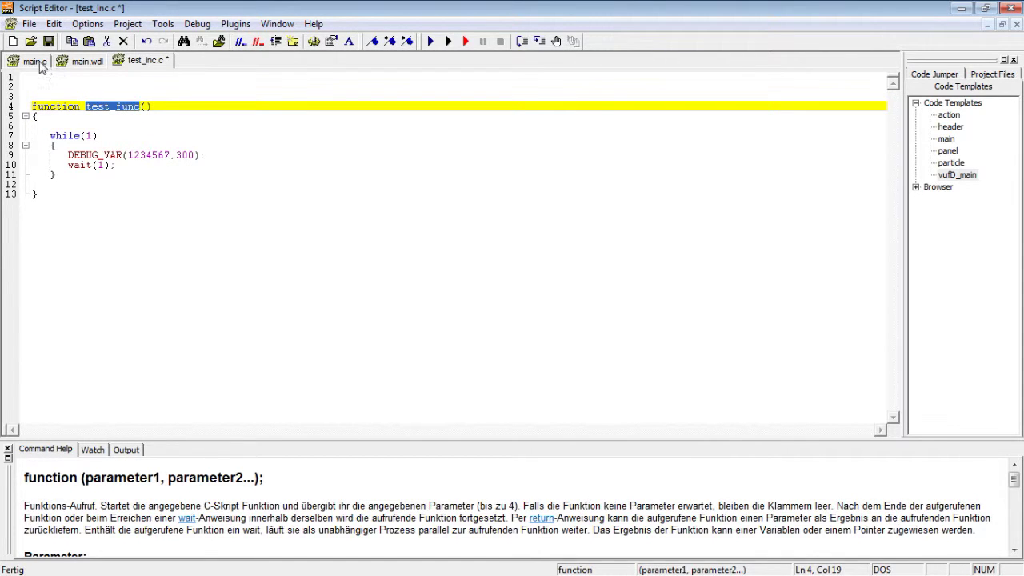
# Step: Change main()'s call on line 31 to test_func, save main.c, and run the game
pyautogui.click(38, 62)
pyautogui.click(131, 376)
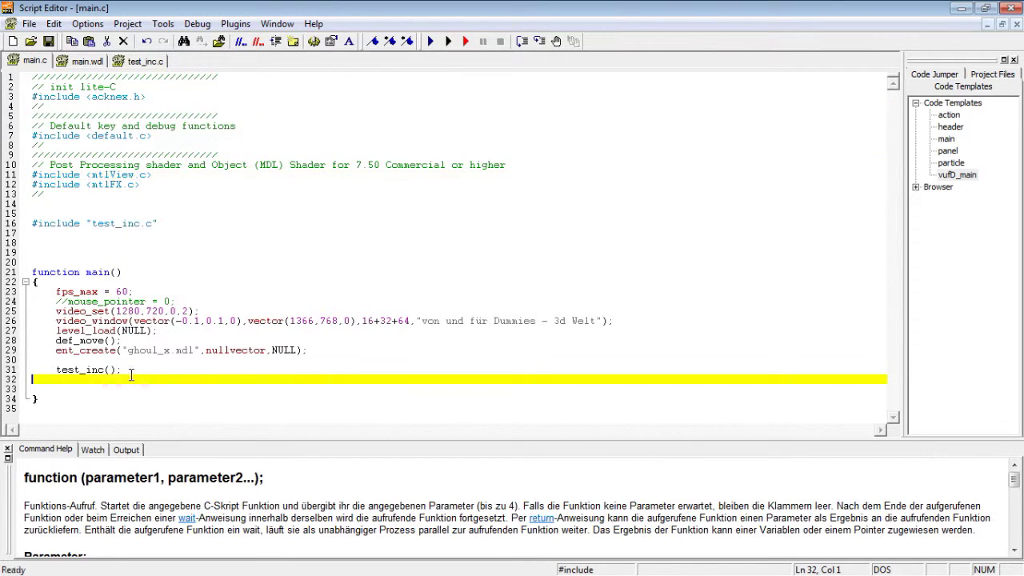
pyautogui.doubleClick(83, 369)
pyautogui.hotkey('ctrl', 'v')
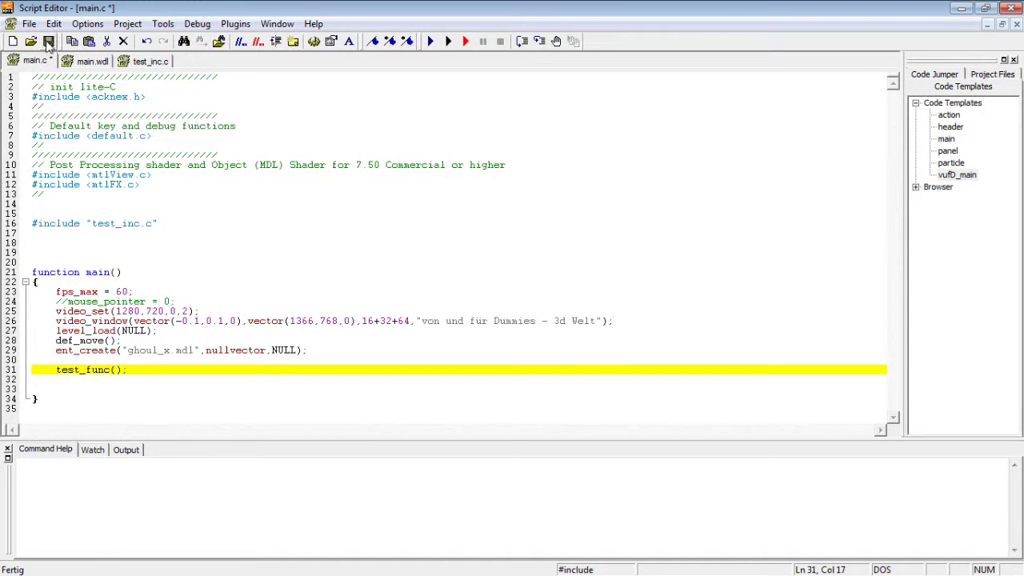
pyautogui.click(48, 41)
pyautogui.click(117, 235)
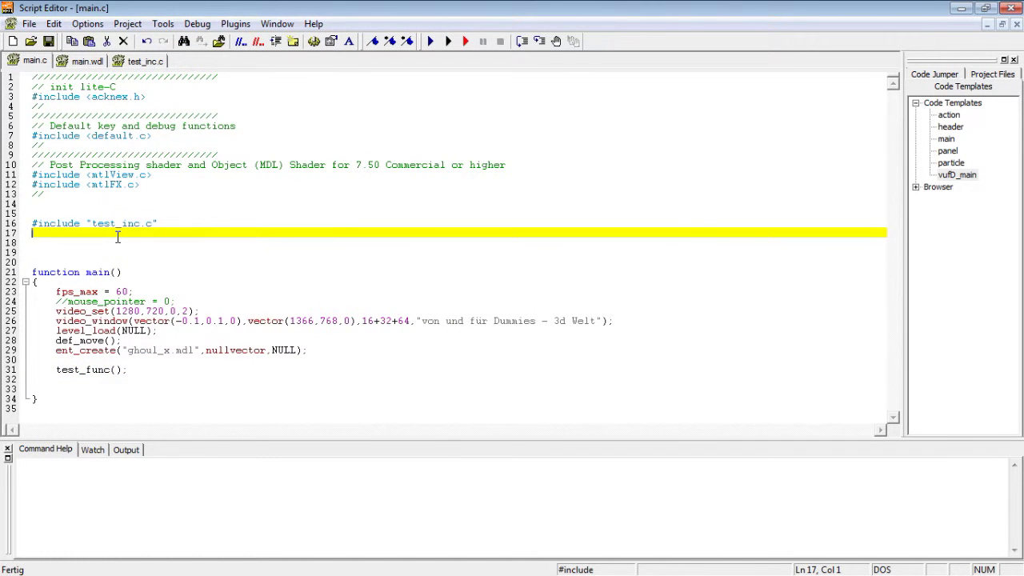
pyautogui.press('F5')
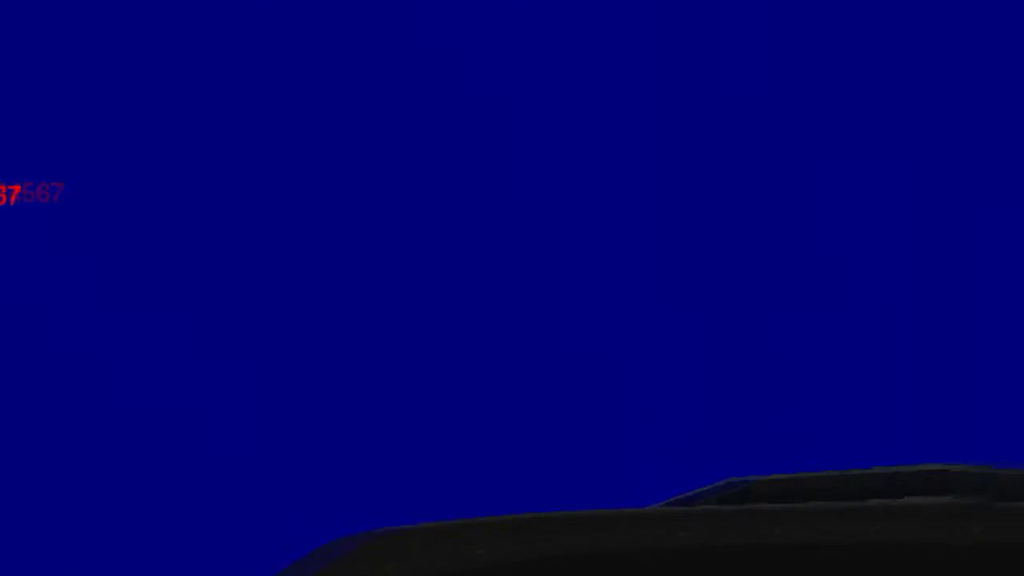
# Step: Close the game and rename test_inc.c to waffen_inc.c in Explorer
pyautogui.moveTo(14, 204)
pyautogui.mouseDown()
pyautogui.moveTo(183, 165)
pyautogui.moveTo(18, 201)
pyautogui.moveTo(120, 223)
pyautogui.mouseUp()
pyautogui.press('Escape')
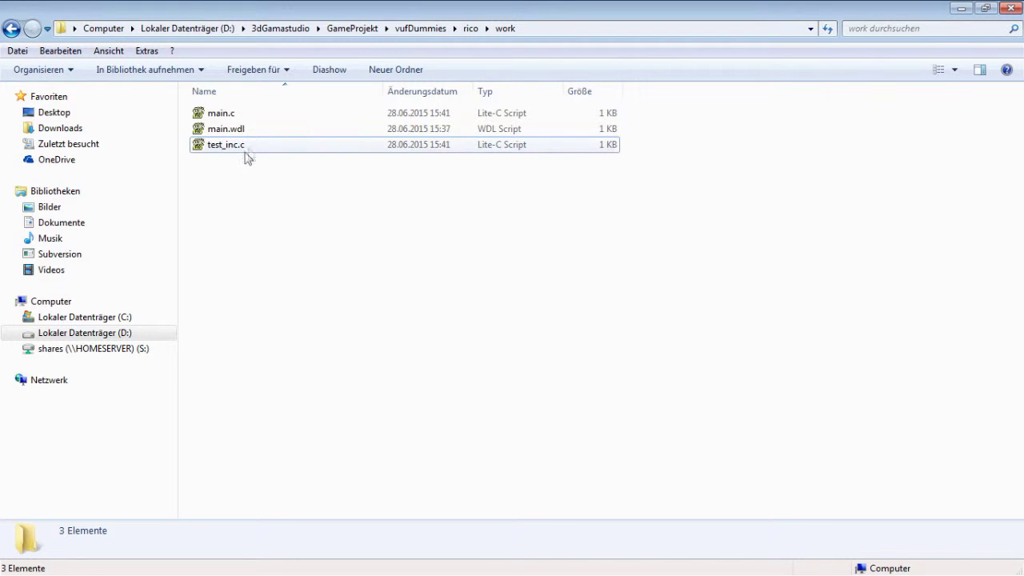
pyautogui.rightClick(220, 147)
pyautogui.click(274, 422)
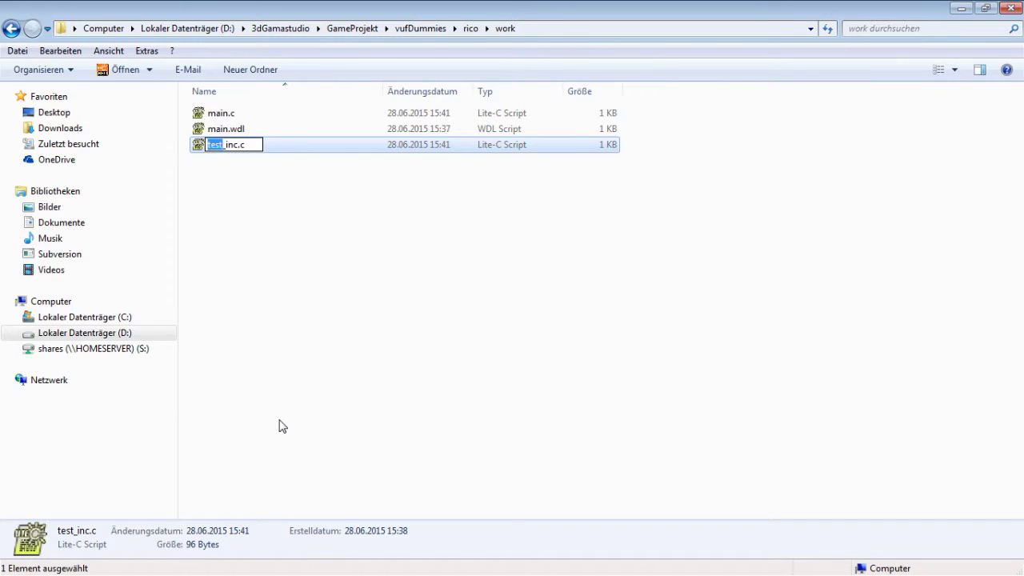
pyautogui.write('waffen')
pyautogui.click(282, 426)
# Step: Point main.c's include at "waffen_inc.c", save, and run the game fullscreen
pyautogui.hotkey('alt', 'Tab')
pyautogui.click(240, 176)
pyautogui.doubleClick(112, 224)
pyautogui.write('waffen_inc.c')
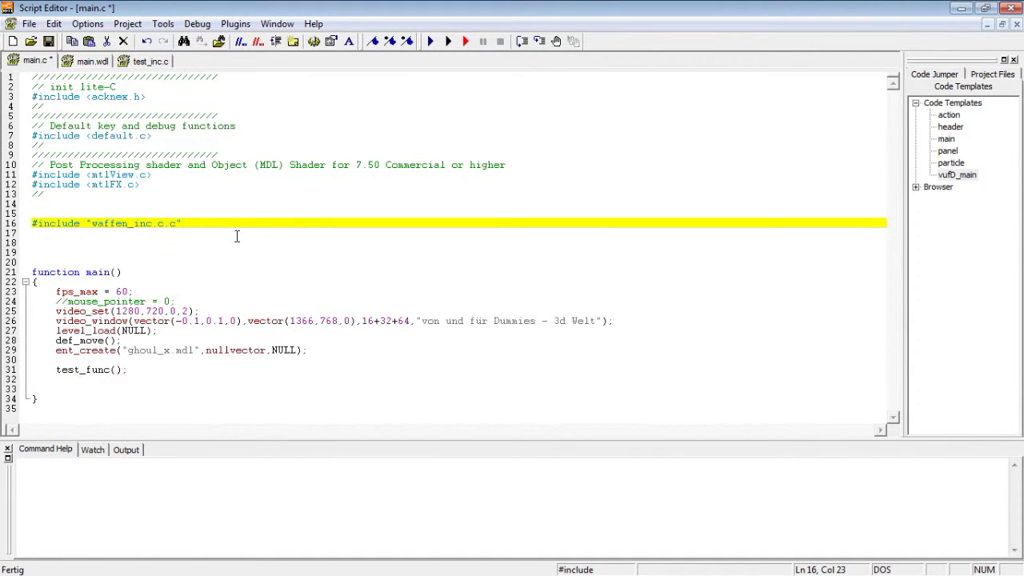
pyautogui.press('Delete')
pyautogui.click(259, 241)
pyautogui.hotkey('ctrl', 's')
pyautogui.press('F5')
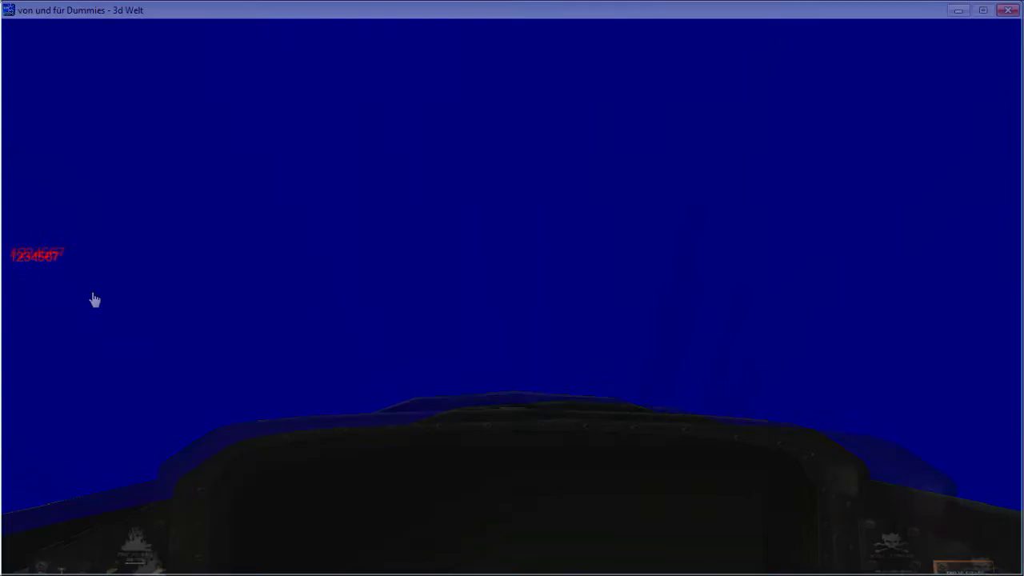
pyautogui.hotkey('alt', 'Return')
# Step: Close the game and cut waffen_inc.c from the work folder
pyautogui.press('Escape')
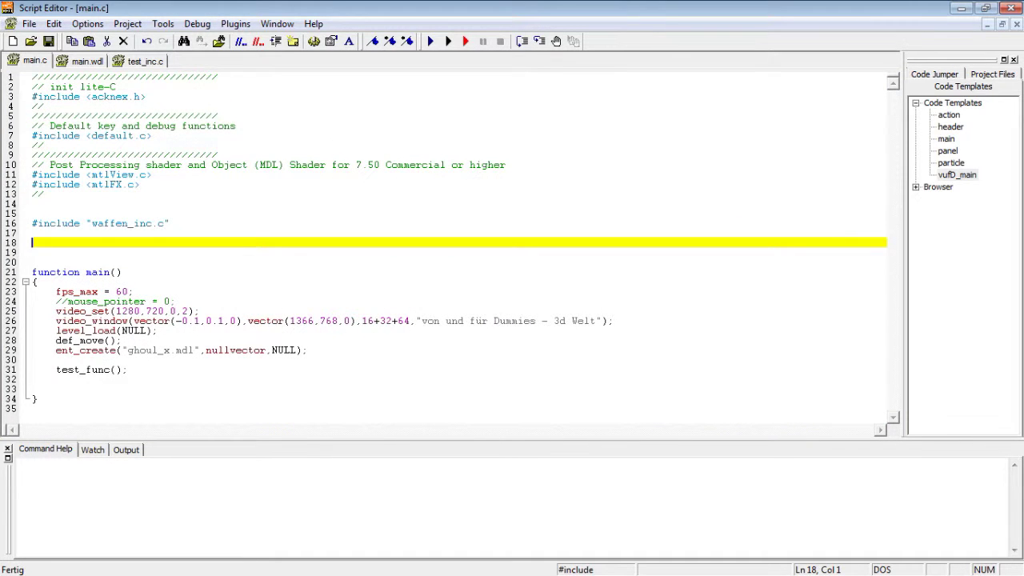
pyautogui.hotkey('alt', 'Tab')
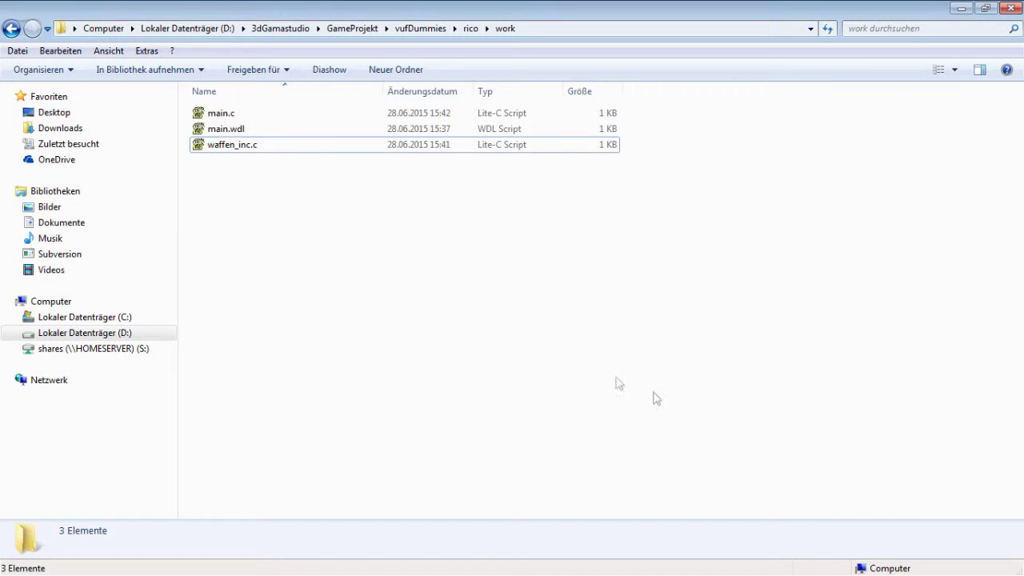
pyautogui.rightClick(238, 145)
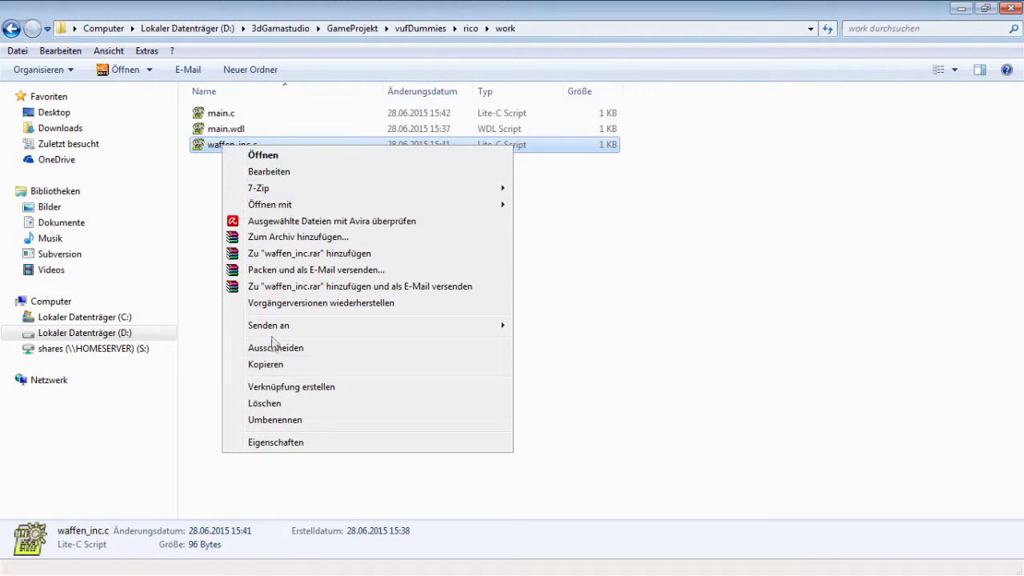
pyautogui.click(280, 364)
# Step: Paste waffen_inc.c into the rico\resources\codes folder
pyautogui.click(471, 29)
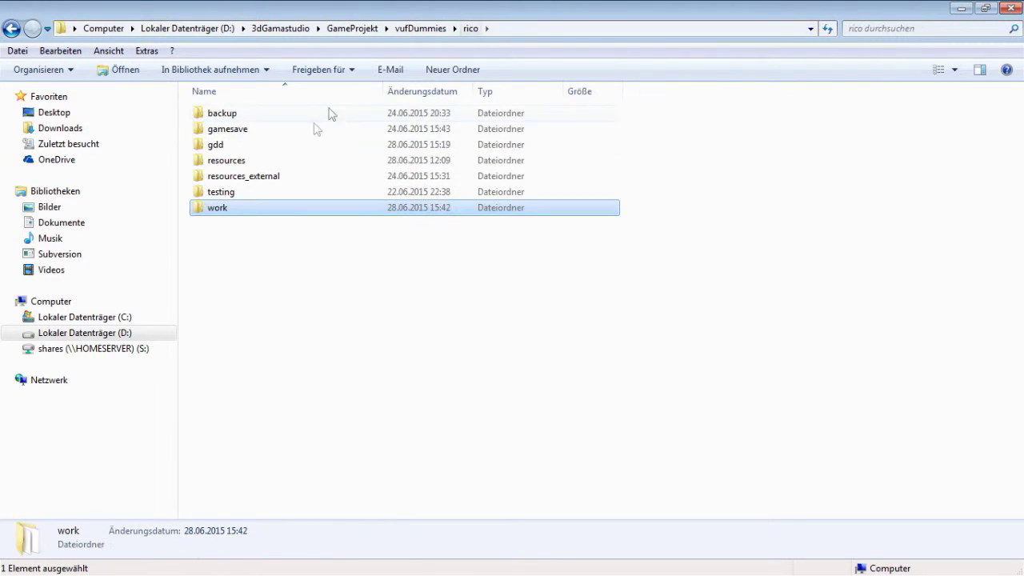
pyautogui.doubleClick(238, 163)
pyautogui.doubleClick(232, 116)
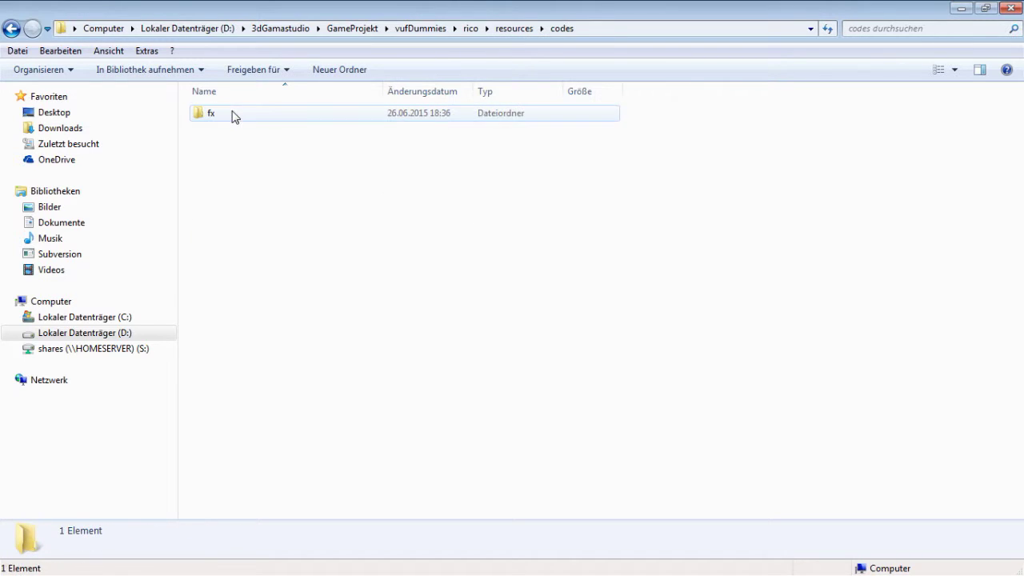
pyautogui.rightClick(232, 164)
pyautogui.click(290, 289)
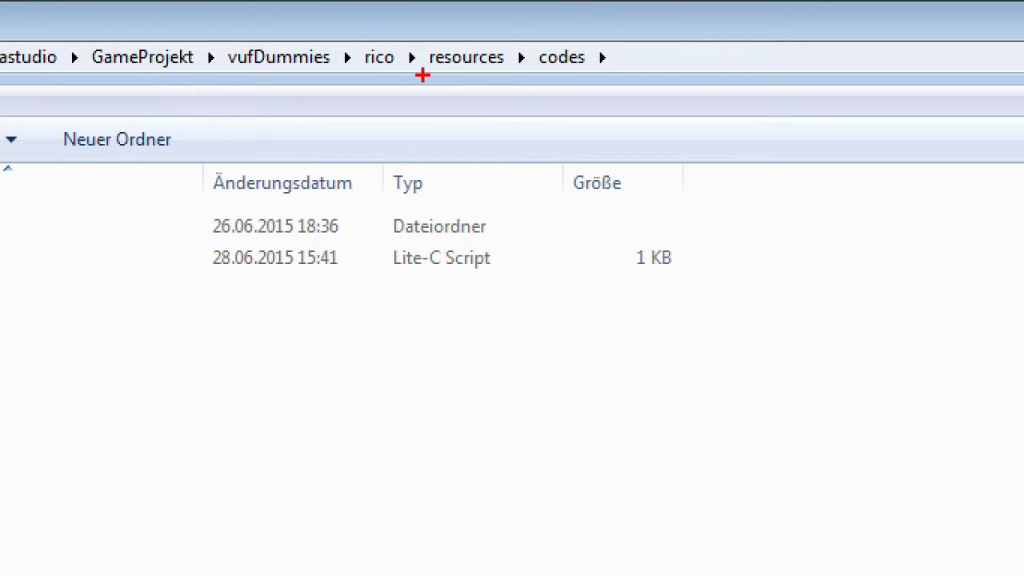
pyautogui.moveTo(422, 75); pyautogui.dragTo(425, 90)
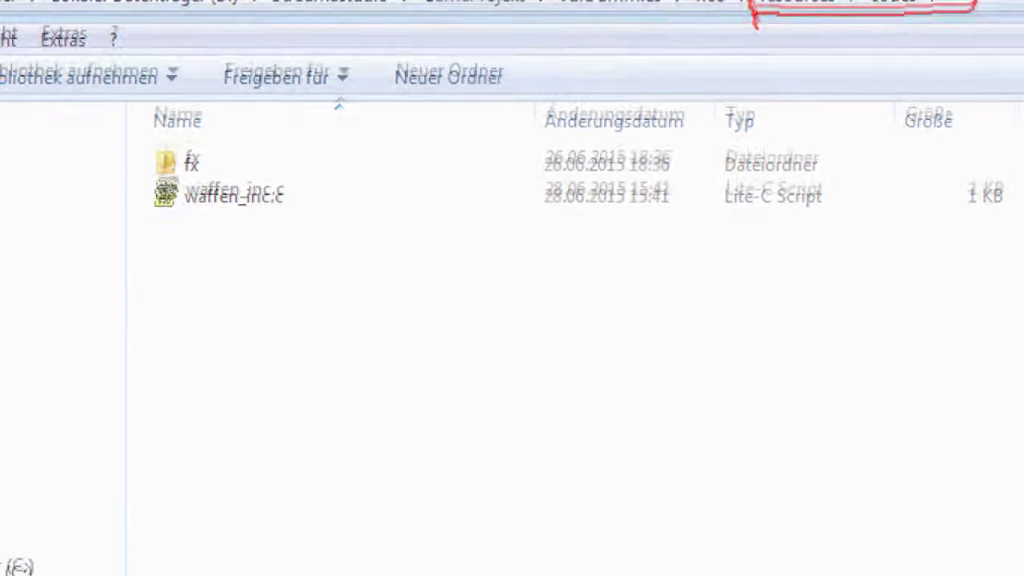
pyautogui.moveTo(151, 217); pyautogui.dragTo(365, 218)
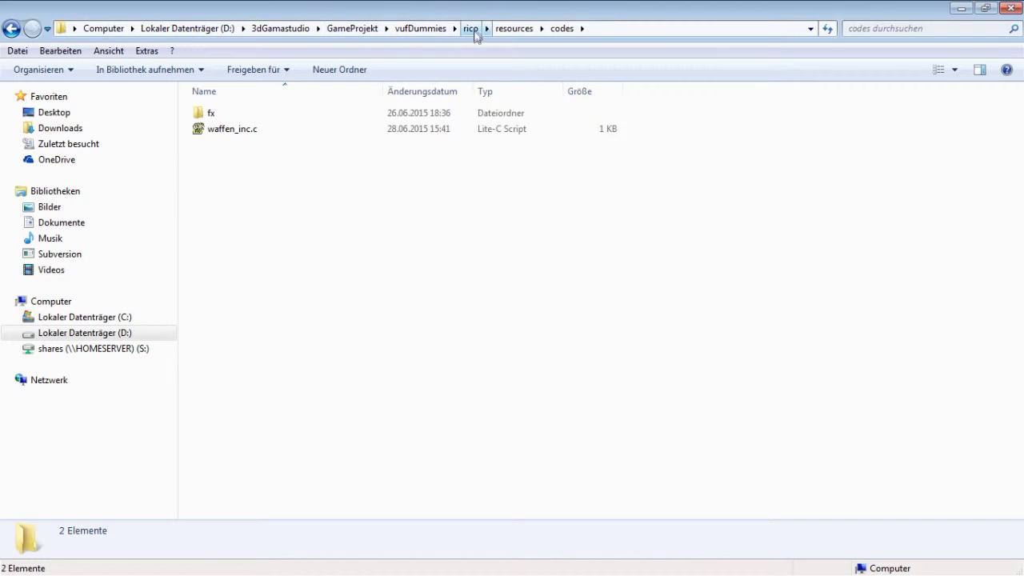
pyautogui.click(470, 28)
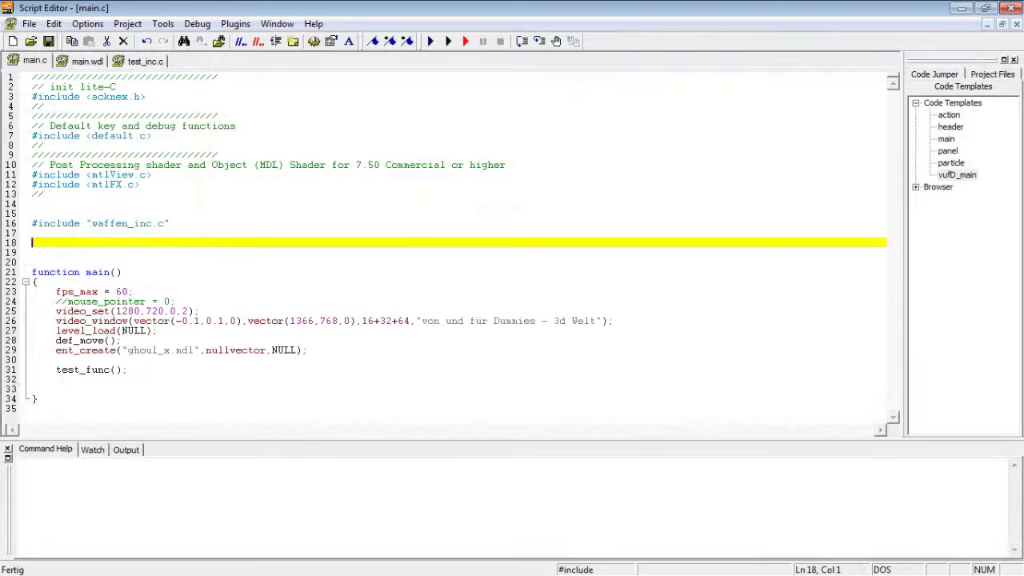
pyautogui.press('F5')
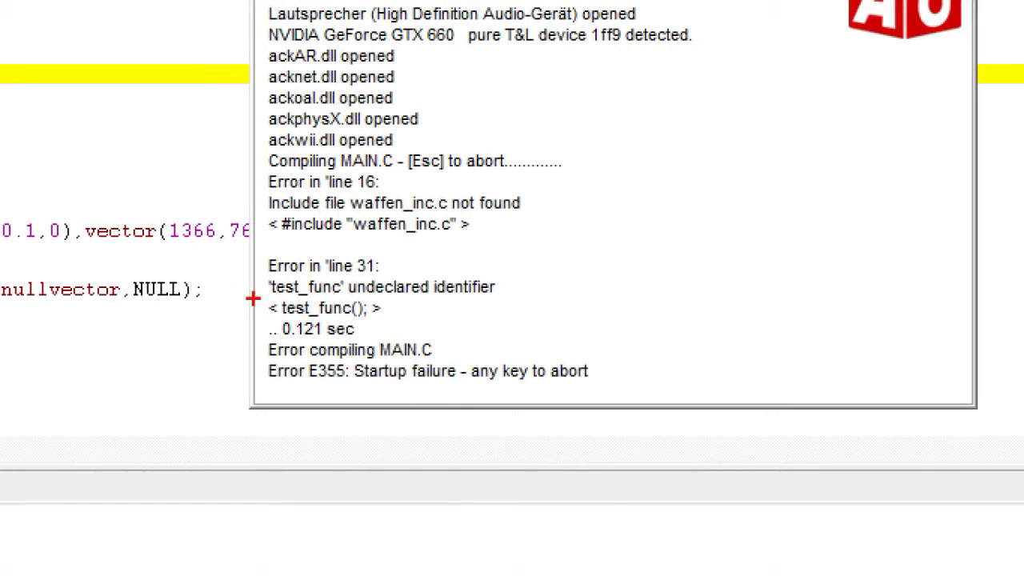
pyautogui.moveTo(270, 305)
pyautogui.mouseDown()
pyautogui.moveTo(393, 305)
pyautogui.moveTo(258, 279)
pyautogui.moveTo(270, 306)
pyautogui.mouseUp()
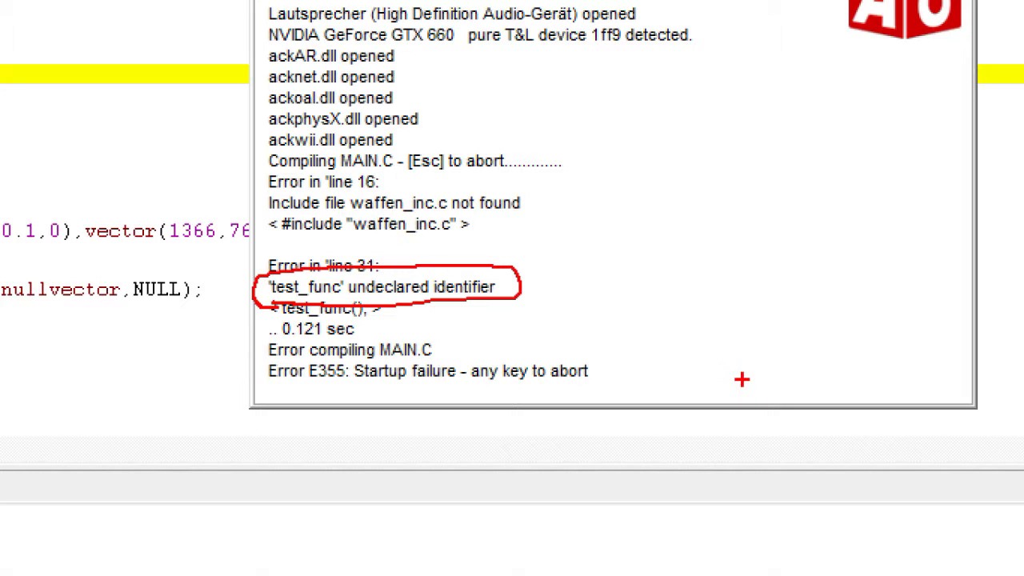
pyautogui.moveTo(269, 328)
pyautogui.mouseDown()
pyautogui.moveTo(395, 310)
pyautogui.moveTo(256, 318)
pyautogui.moveTo(260, 334)
pyautogui.mouseUp()
pyautogui.moveTo(278, 240)
pyautogui.mouseDown()
pyautogui.moveTo(477, 243)
pyautogui.moveTo(324, 252)
pyautogui.mouseUp()
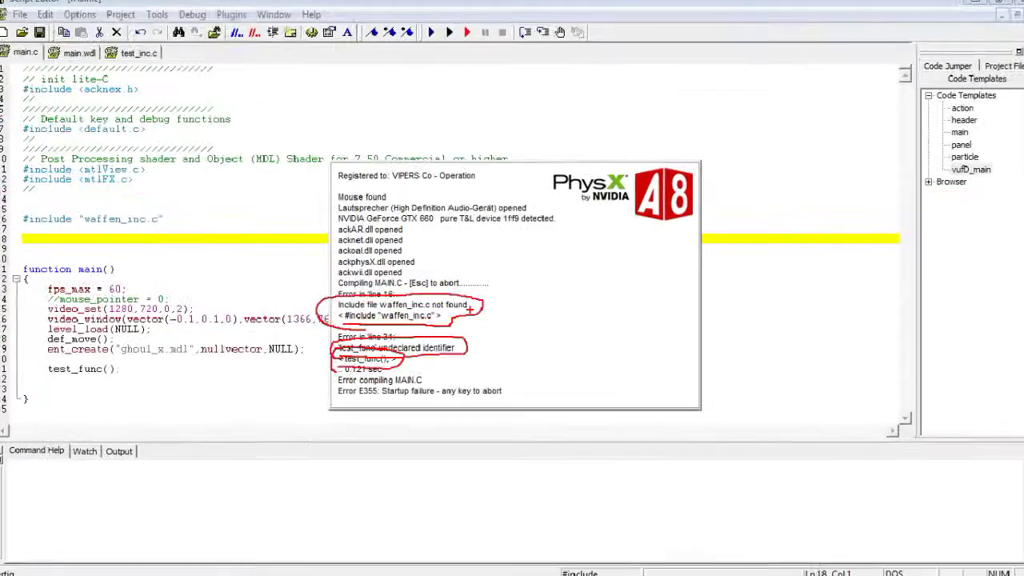
pyautogui.press('Escape')
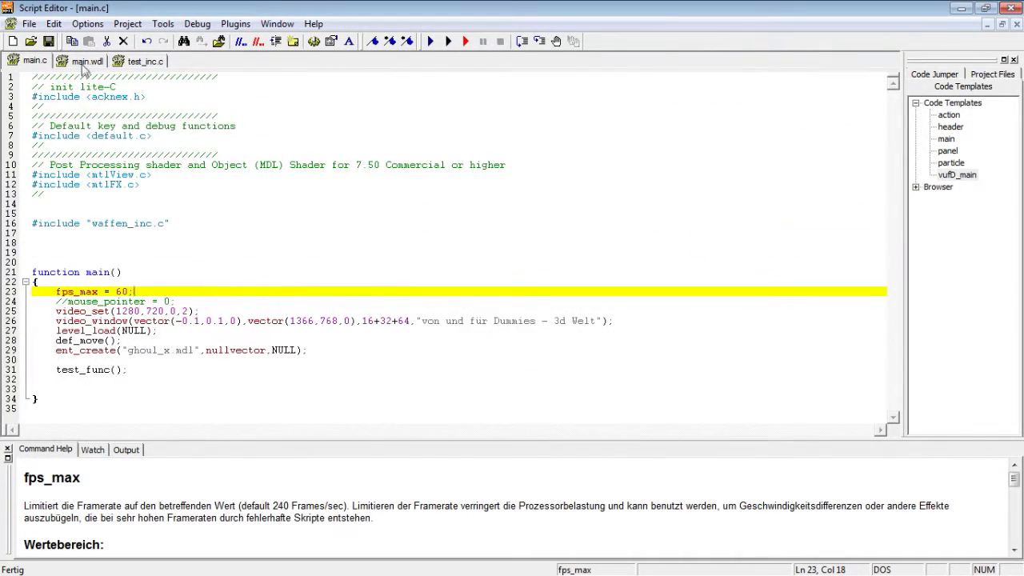
pyautogui.click(85, 62)
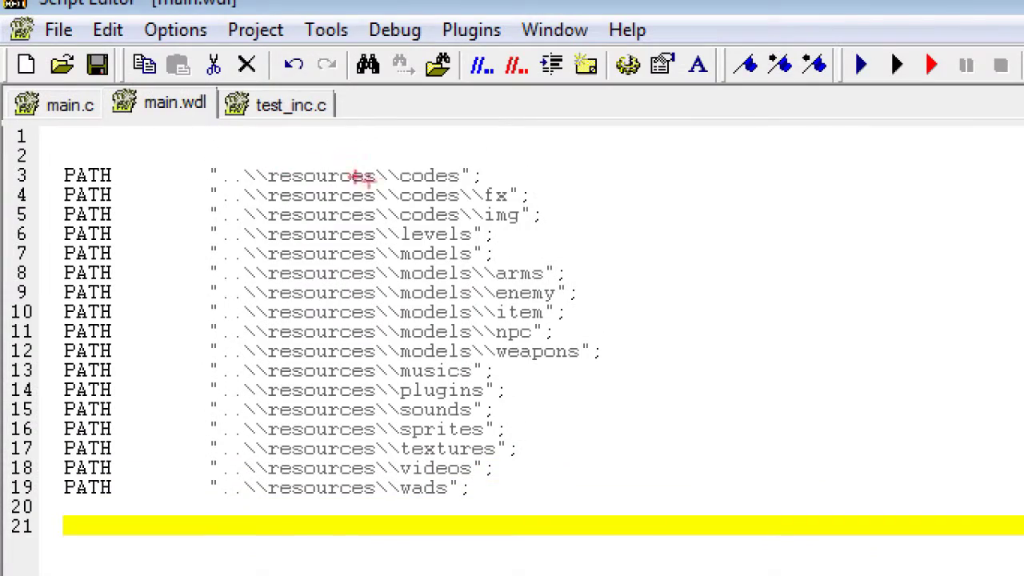
pyautogui.moveTo(400, 190)
pyautogui.mouseDown()
pyautogui.moveTo(177, 184)
pyautogui.moveTo(486, 191)
pyautogui.mouseUp()
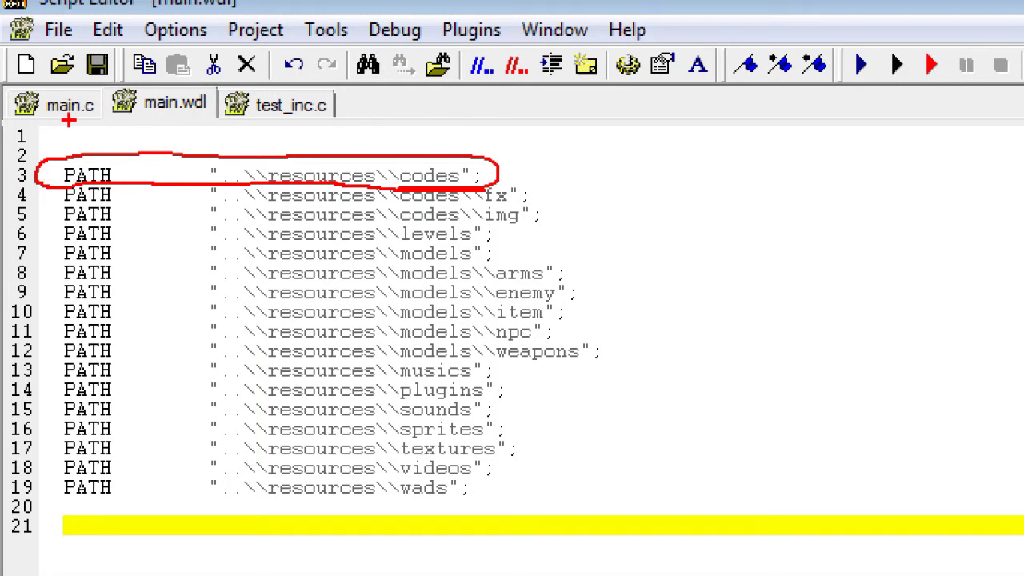
pyautogui.press('Escape')
pyautogui.click(36, 61)
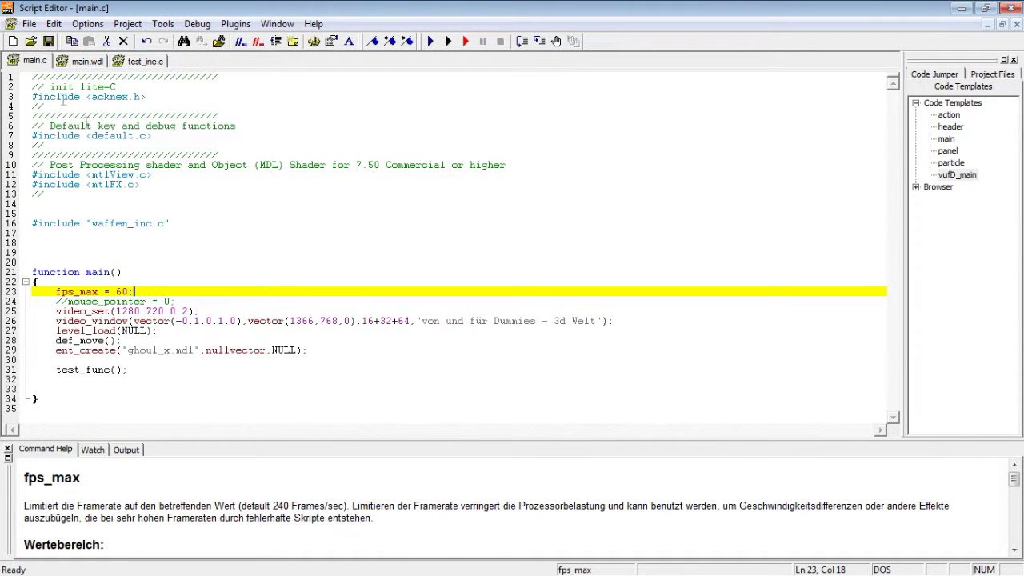
# Step: Prefix the waffen_inc.c include with ..\\resources\\codes\\, save, and run the game showing 1234567
pyautogui.click(89, 223)
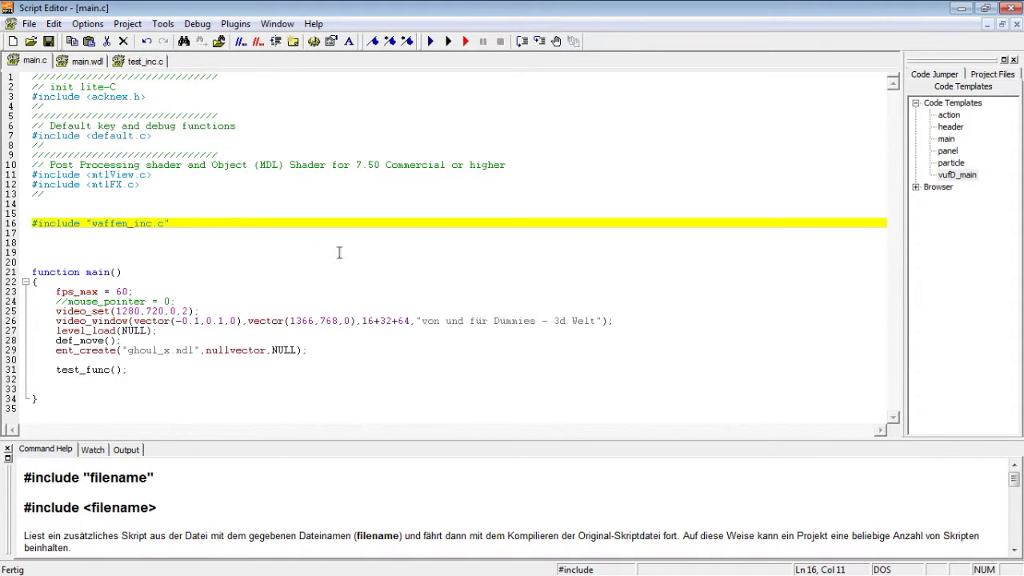
pyautogui.write('..\\\\resources\\\\codes\\\\')
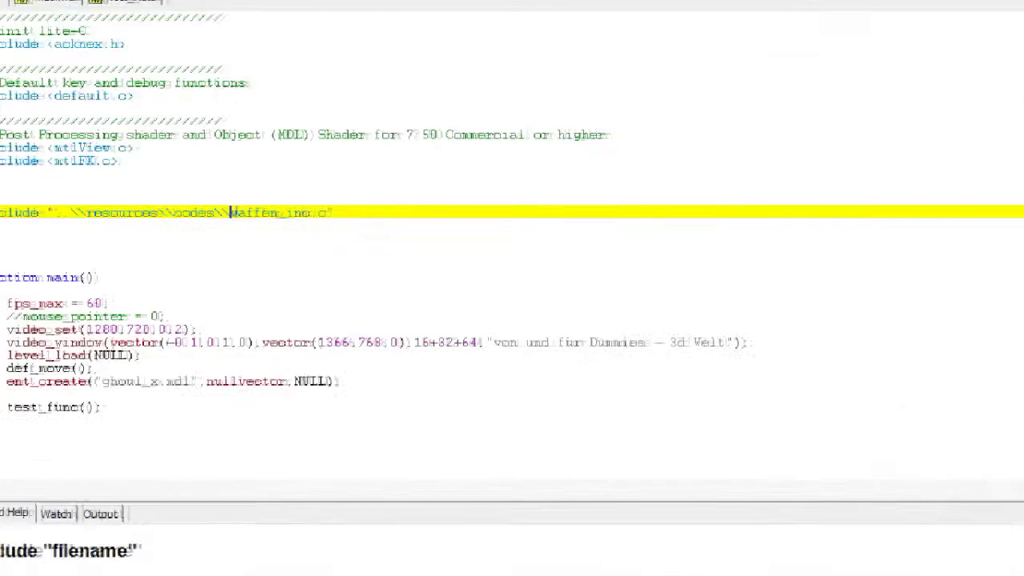
pyautogui.moveTo(58, 234)
pyautogui.mouseDown()
pyautogui.moveTo(431, 225)
pyautogui.moveTo(504, 248)
pyautogui.mouseUp()
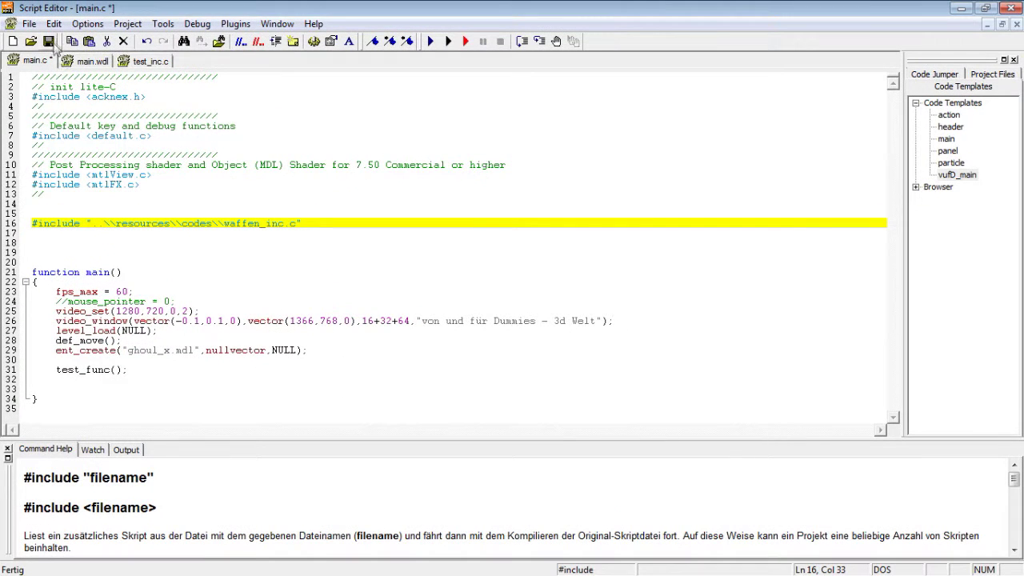
pyautogui.press('F5')
pyautogui.click(261, 175)
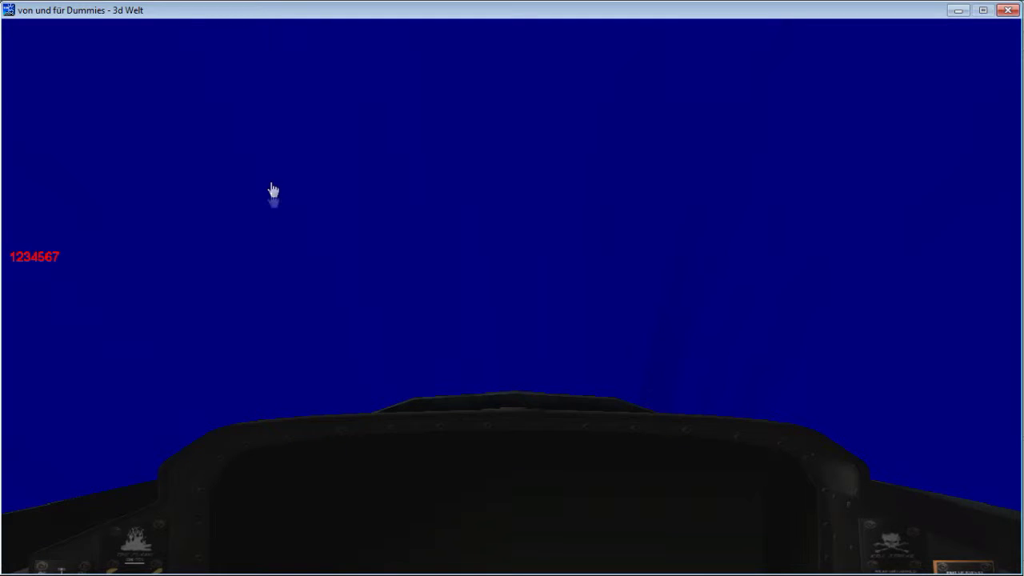
pyautogui.moveTo(4, 249)
pyautogui.mouseDown()
pyautogui.moveTo(1, 183)
pyautogui.moveTo(90, 276)
pyautogui.mouseUp()
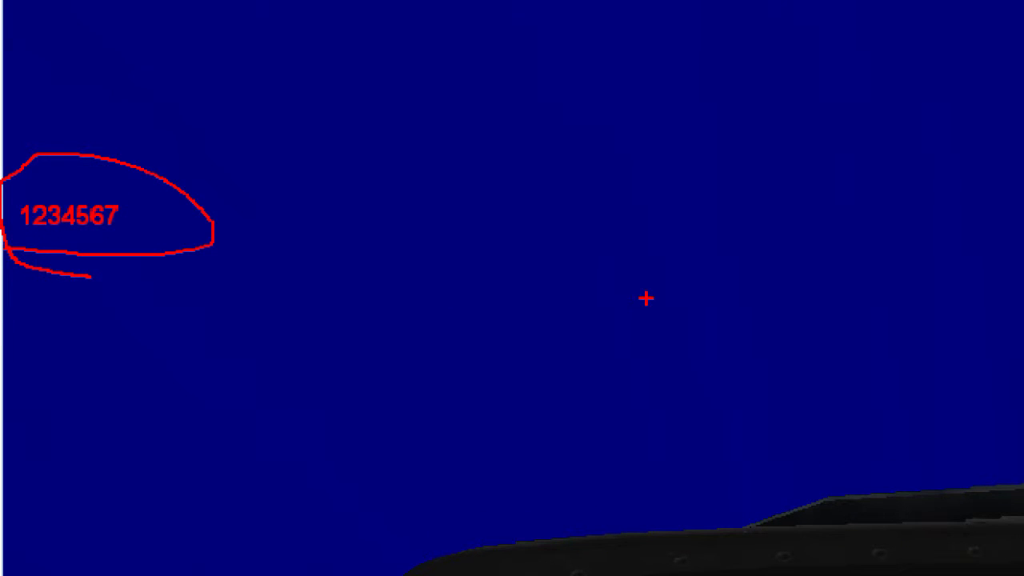
pyautogui.press('Escape')
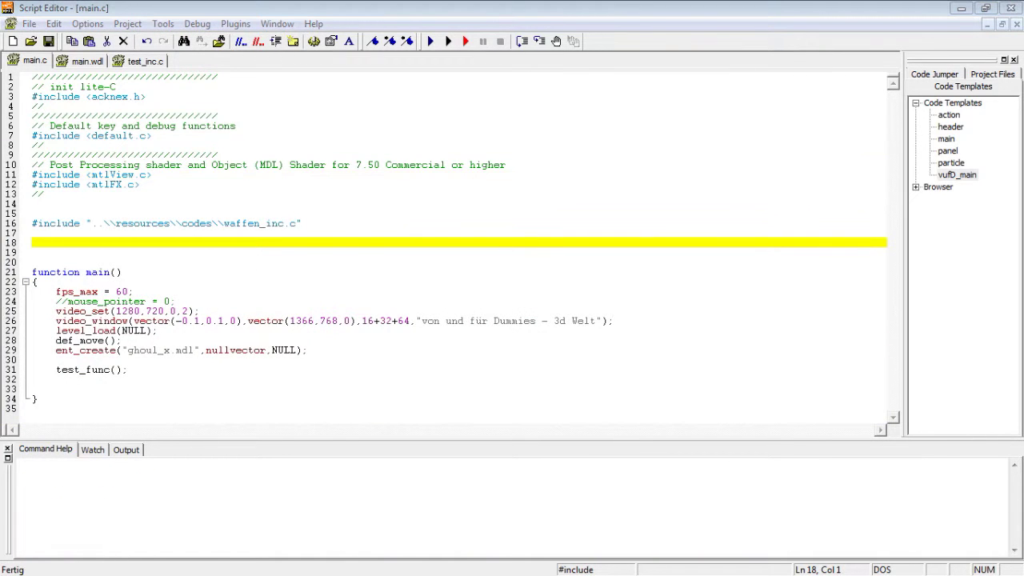
# Step: Add #include "..\\resources\\codes\\enemy_inc.c"; directly below the waffen_inc.c include line
pyautogui.click(206, 239)
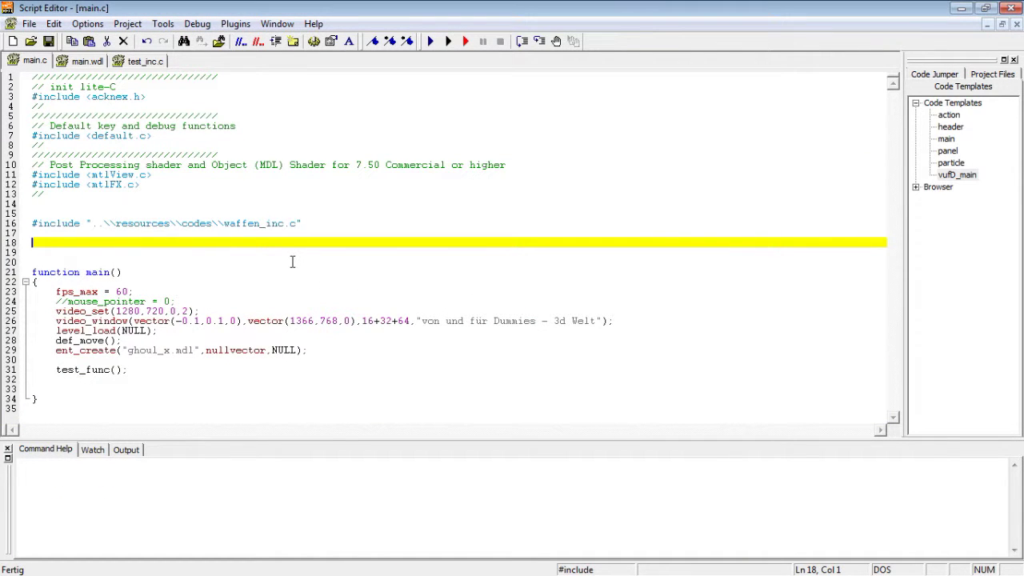
pyautogui.write('#include "..\\\\resources\\\\codes\\\\enemy_inc.c";')
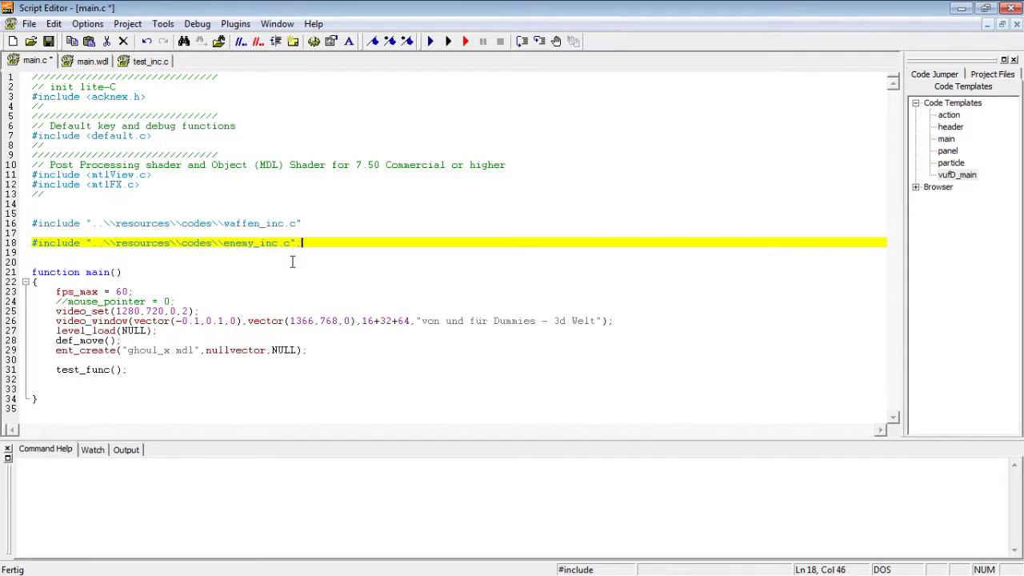
pyautogui.write(';')
pyautogui.press('Up')
pyautogui.press('BackSpace')
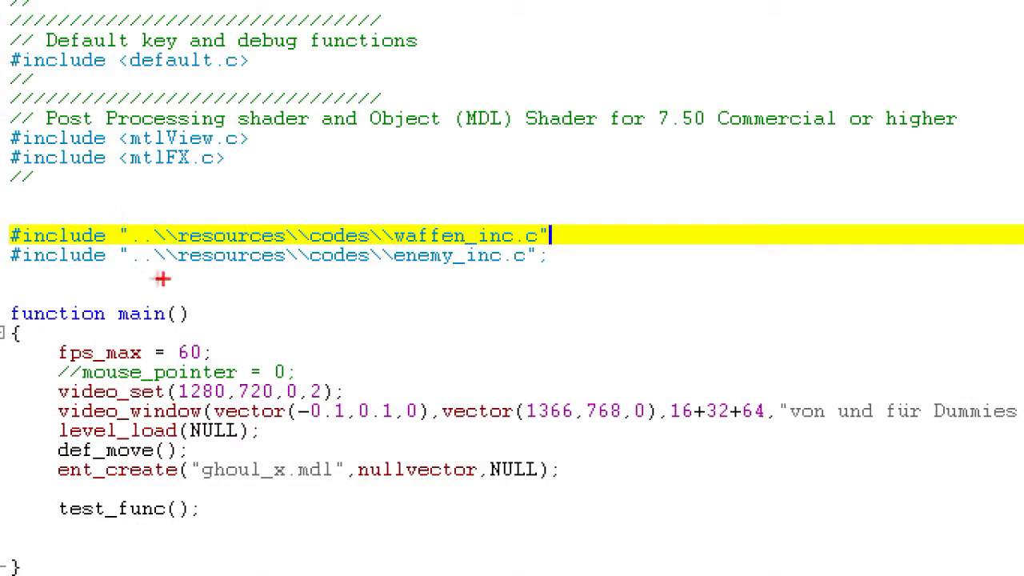
pyautogui.moveTo(130, 271); pyautogui.dragTo(435, 274)
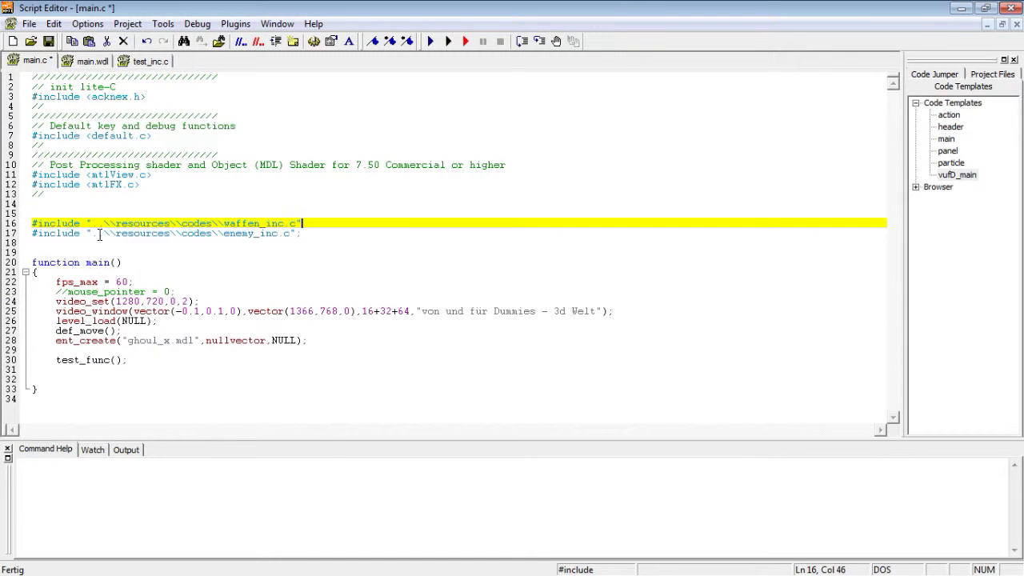
pyautogui.moveTo(96, 234); pyautogui.dragTo(223, 235)
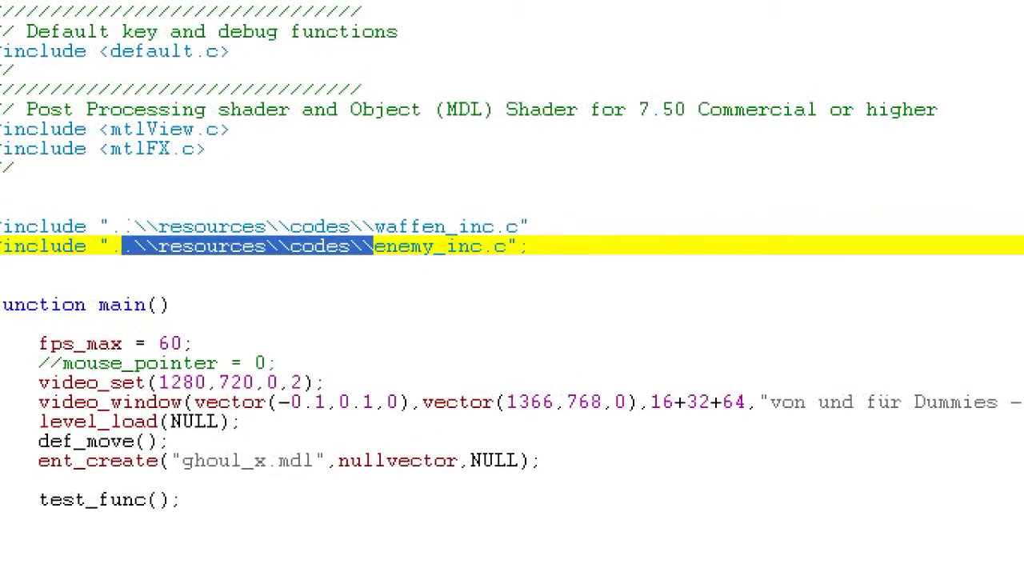
pyautogui.moveTo(109, 232)
pyautogui.mouseDown()
pyautogui.moveTo(115, 201)
pyautogui.moveTo(112, 225)
pyautogui.mouseUp()
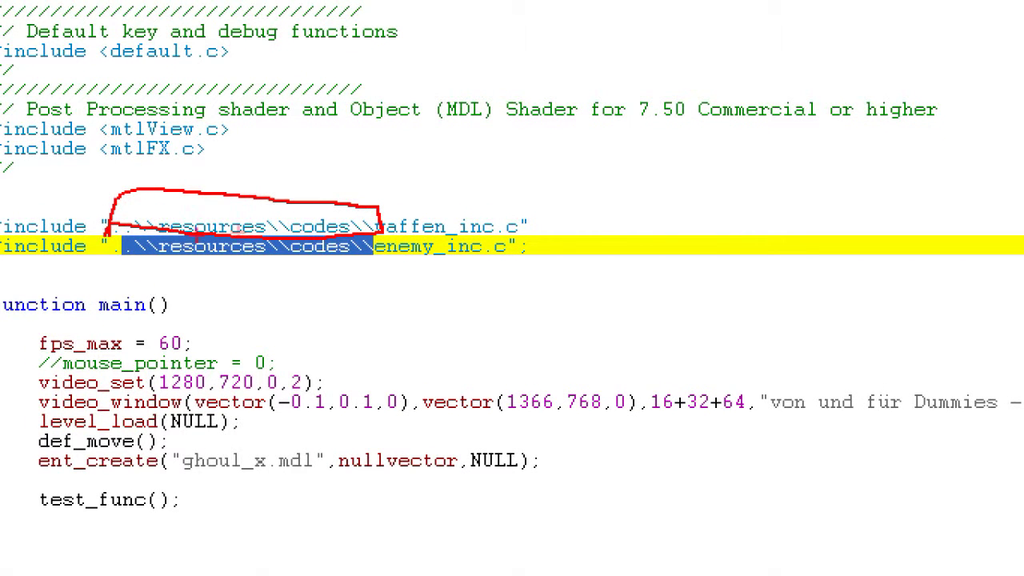
pyautogui.press('Escape')
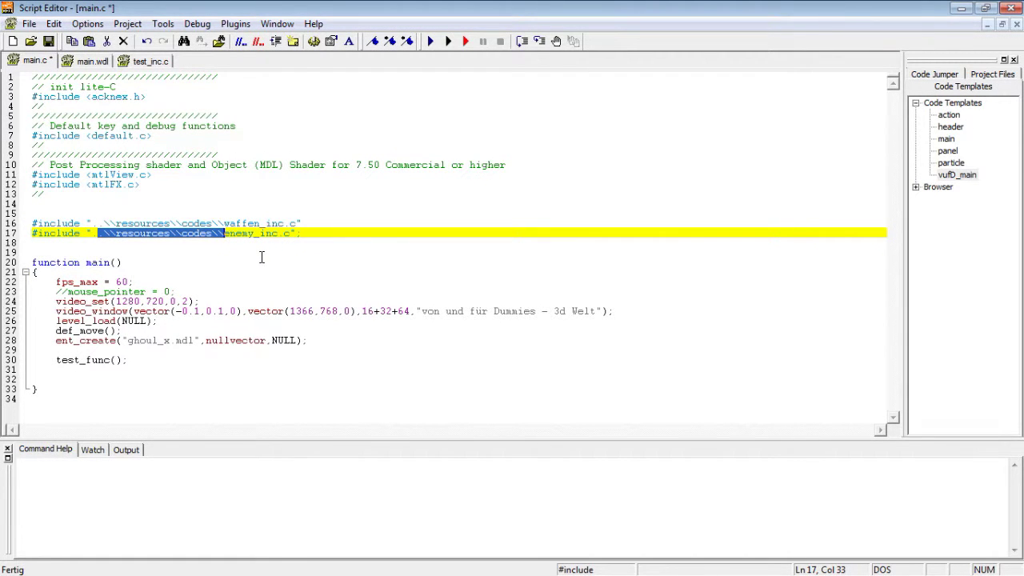
pyautogui.click(260, 257)
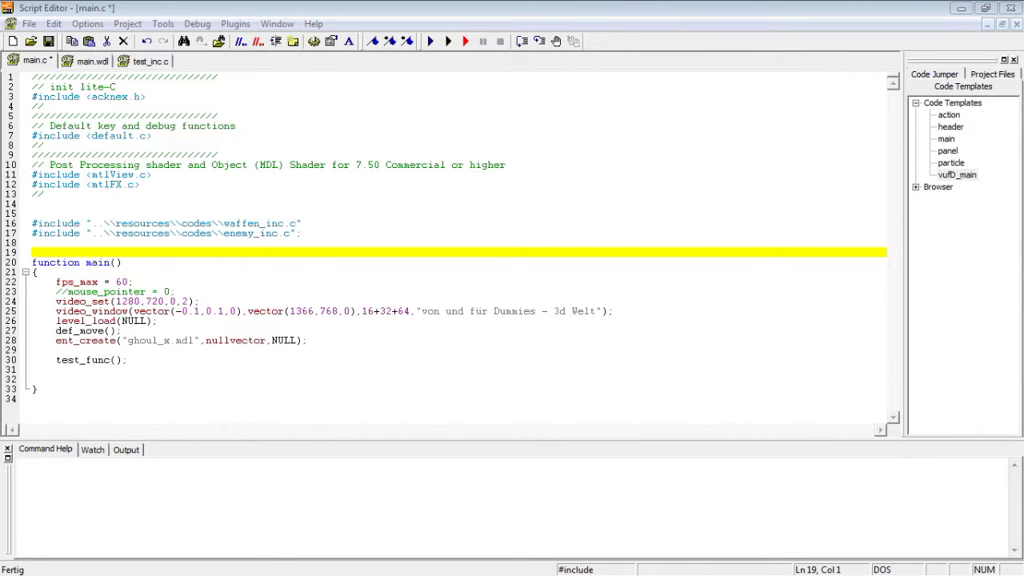
# Step: Add '#define PRAGMA_PATH' with the pasted ..\resources\codes\ path above the includes in main.c
pyautogui.click(91, 205)
pyautogui.press('Return')
pyautogui.write('#define PRAGMA_PATH')
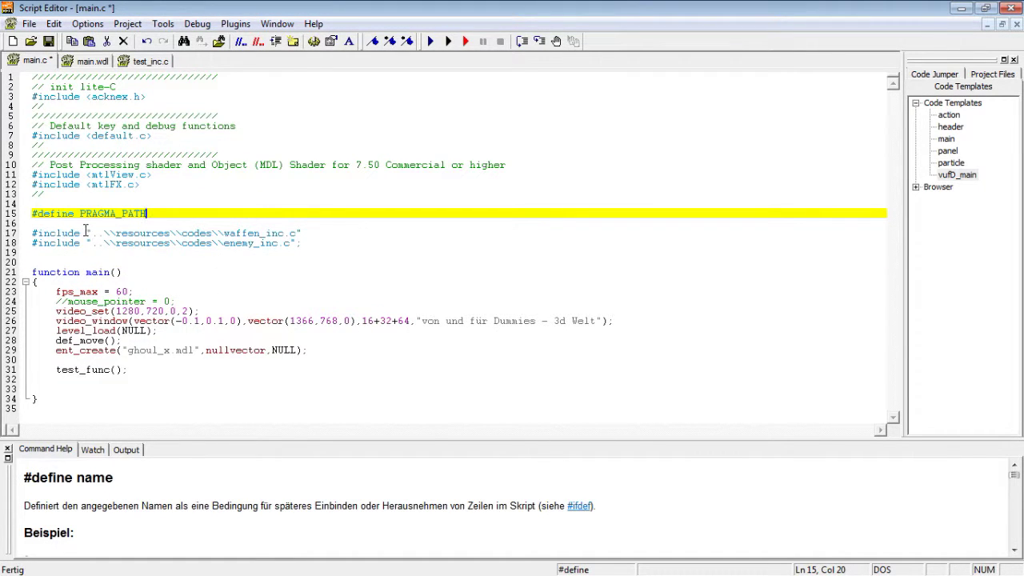
pyautogui.moveTo(86, 232)
pyautogui.mouseDown()
pyautogui.moveTo(289, 234)
pyautogui.moveTo(228, 231)
pyautogui.mouseUp()
pyautogui.hotkey('ctrl', 'c')
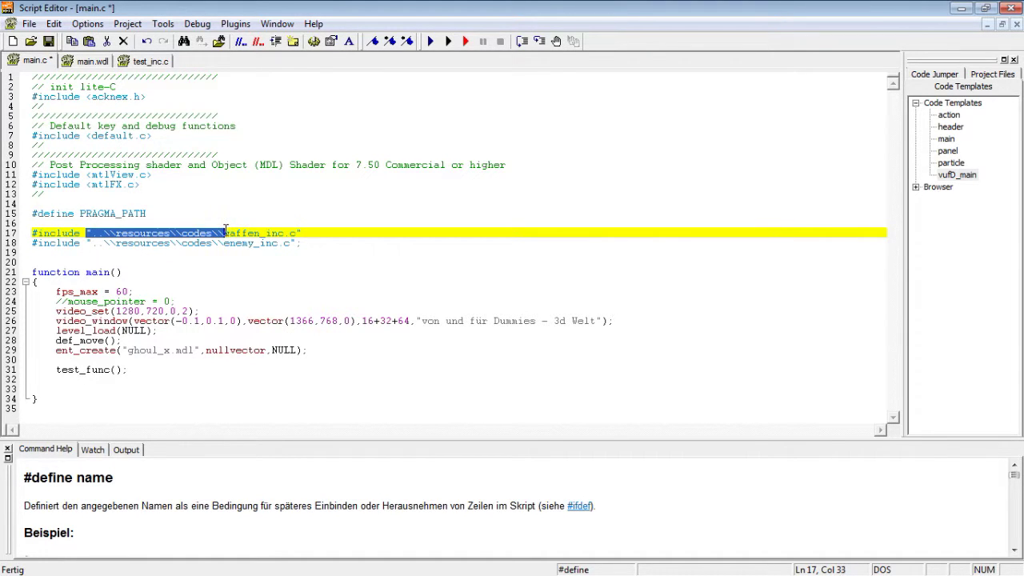
pyautogui.click(192, 212)
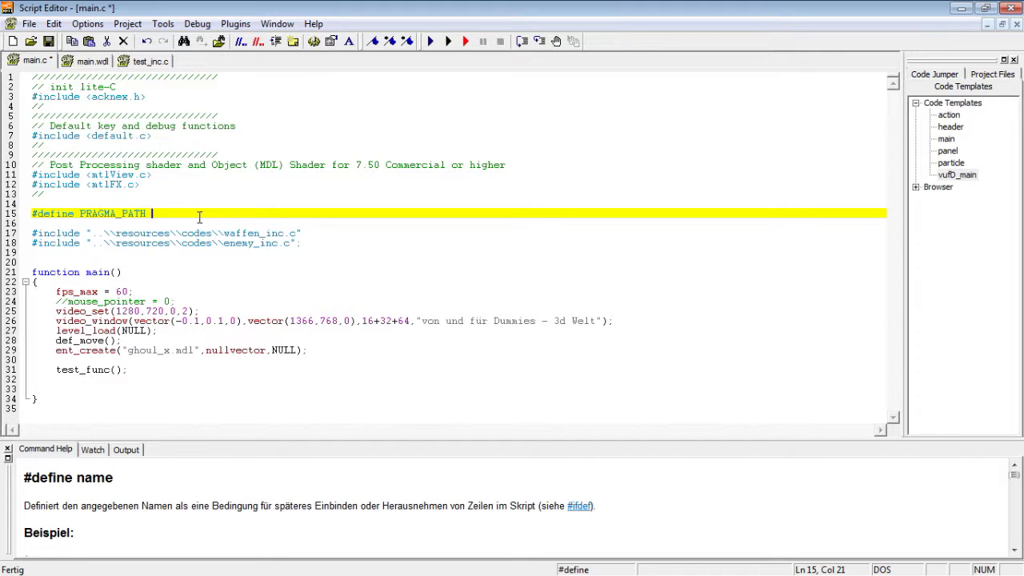
pyautogui.write('"')
pyautogui.hotkey('ctrl', 'v')
# Step: Shorten the waffen_inc.c and enemy_inc.c includes to bare file names, then save and test-run
pyautogui.press('Down')
pyautogui.press('Down')
pyautogui.press('Right')
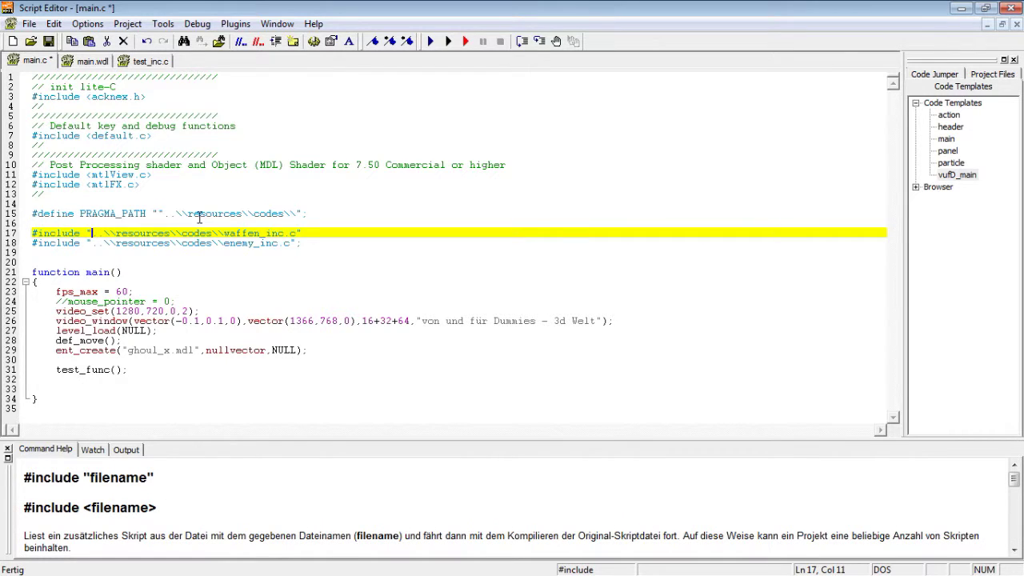
pyautogui.hotkey('shift', 'End')
pyautogui.hotkey('ctrl', 'shift', 'Left')
pyautogui.hotkey('ctrl', 'shift', 'Left')
pyautogui.hotkey('ctrl', 'shift', 'Left')
pyautogui.press('Delete')
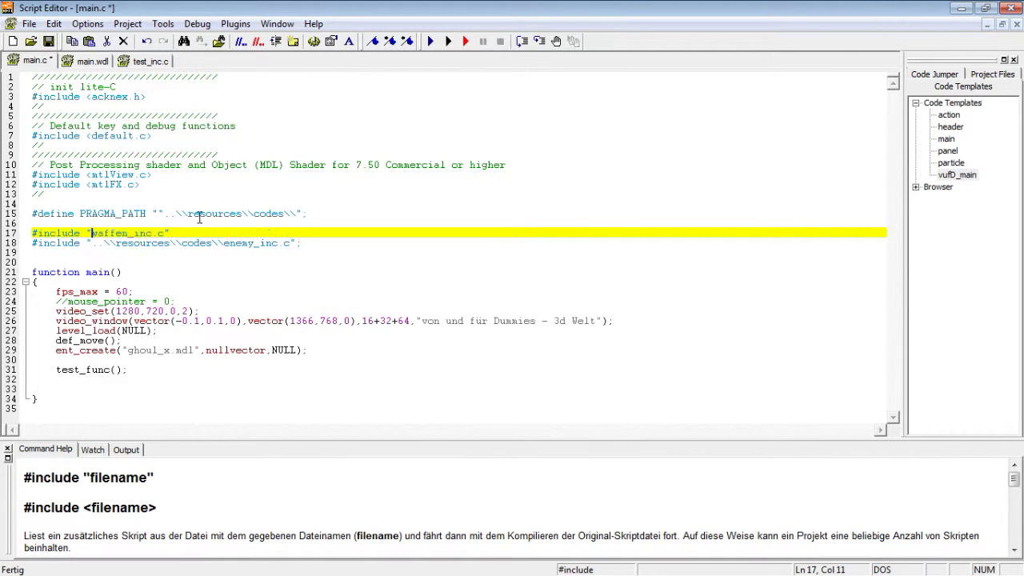
pyautogui.press('Down')
pyautogui.hotkey('shift', 'End')
pyautogui.hotkey('ctrl', 'shift', 'Left')
pyautogui.hotkey('ctrl', 'shift', 'Left')
pyautogui.hotkey('ctrl', 'shift', 'Left')
pyautogui.hotkey('ctrl', 'shift', 'Left')
pyautogui.press('Delete')
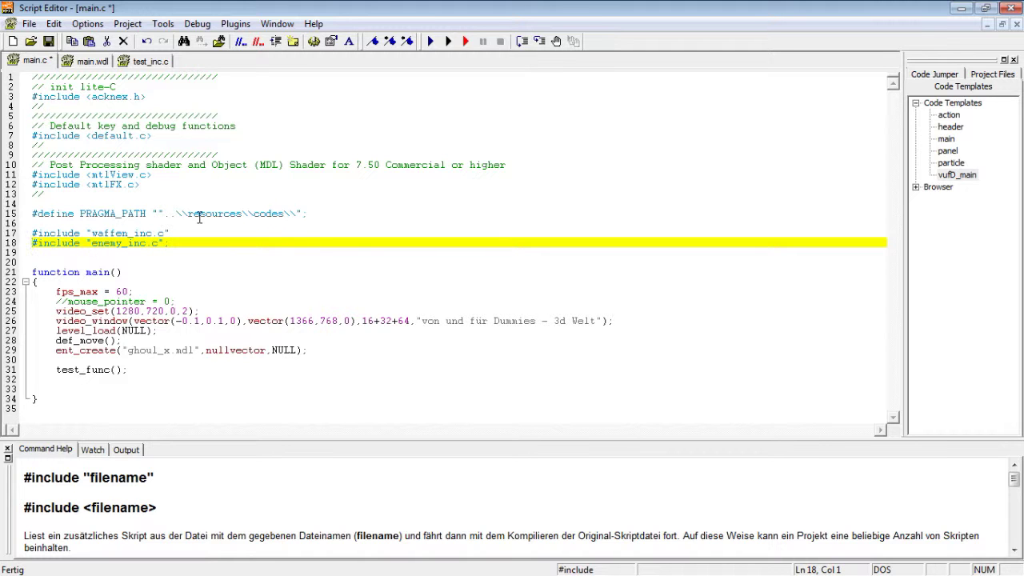
pyautogui.press('F5')
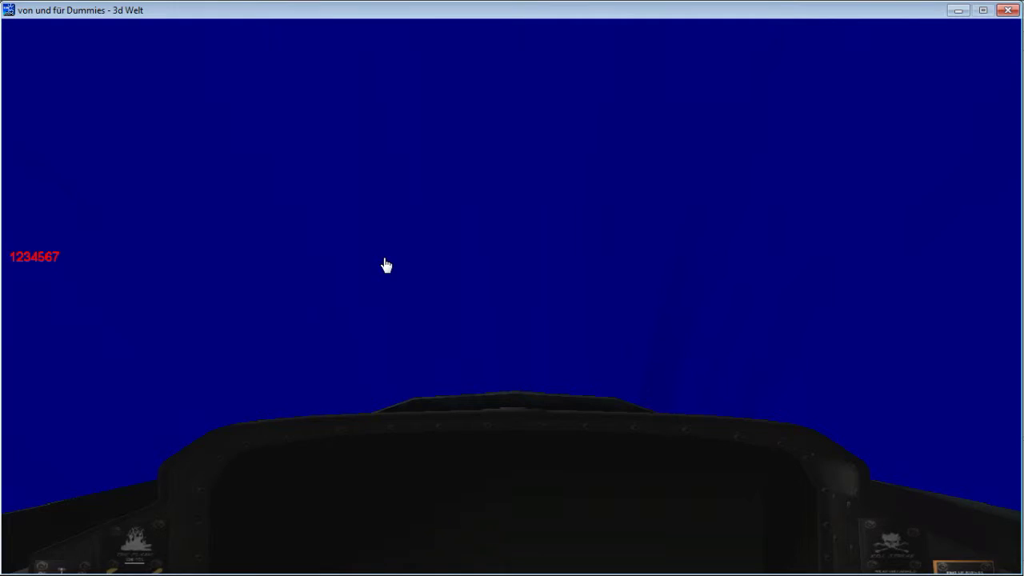
pyautogui.press('Escape')
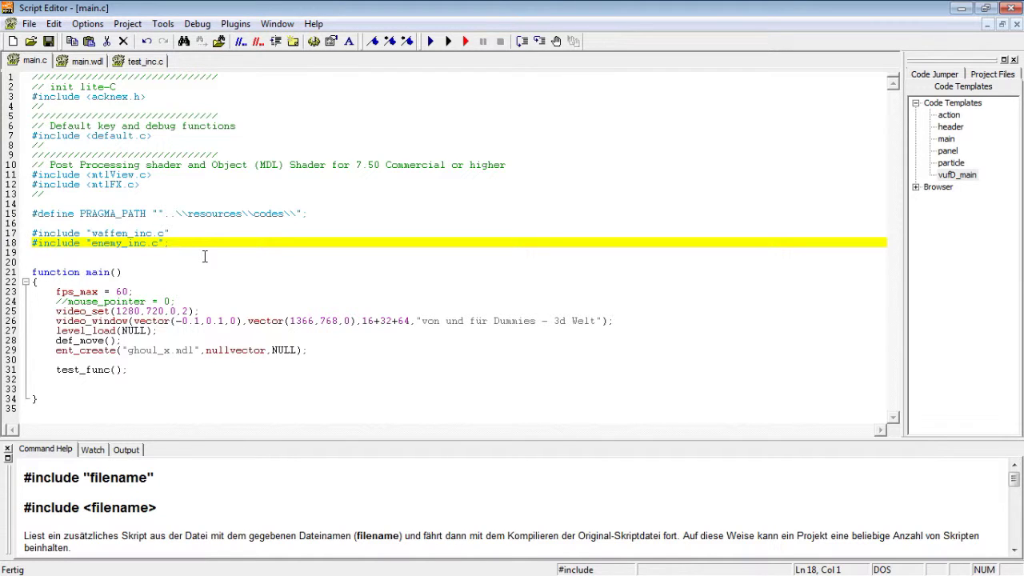
# Step: Comment out and delete the enemy_inc.c include line in main.c
pyautogui.write('///')
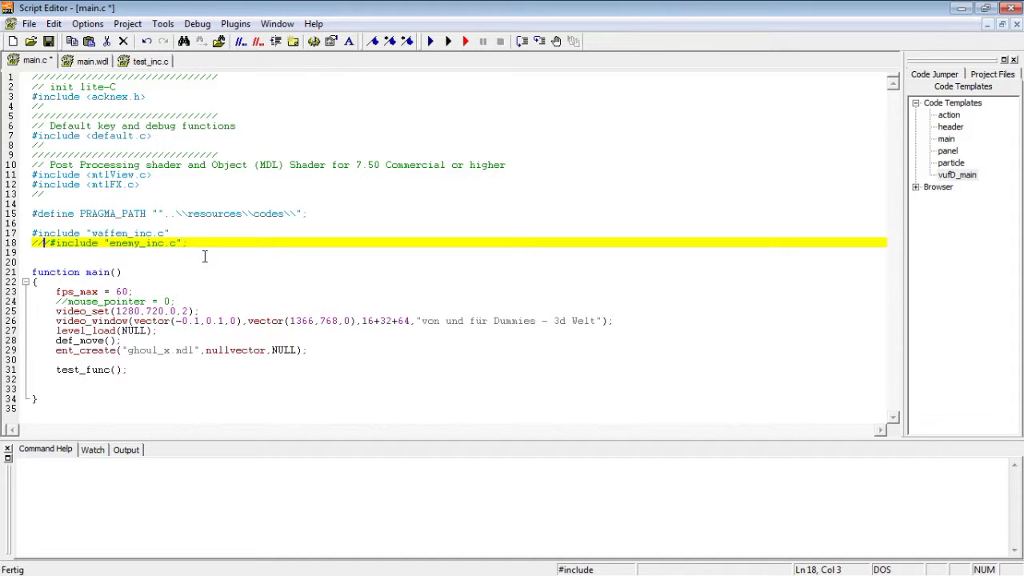
pyautogui.press('Up')
pyautogui.press('End')
pyautogui.press('Return')
pyautogui.press('Down')
pyautogui.hotkey('shift', 'End')
pyautogui.press('Delete')
pyautogui.press('Up')
pyautogui.press('Up')
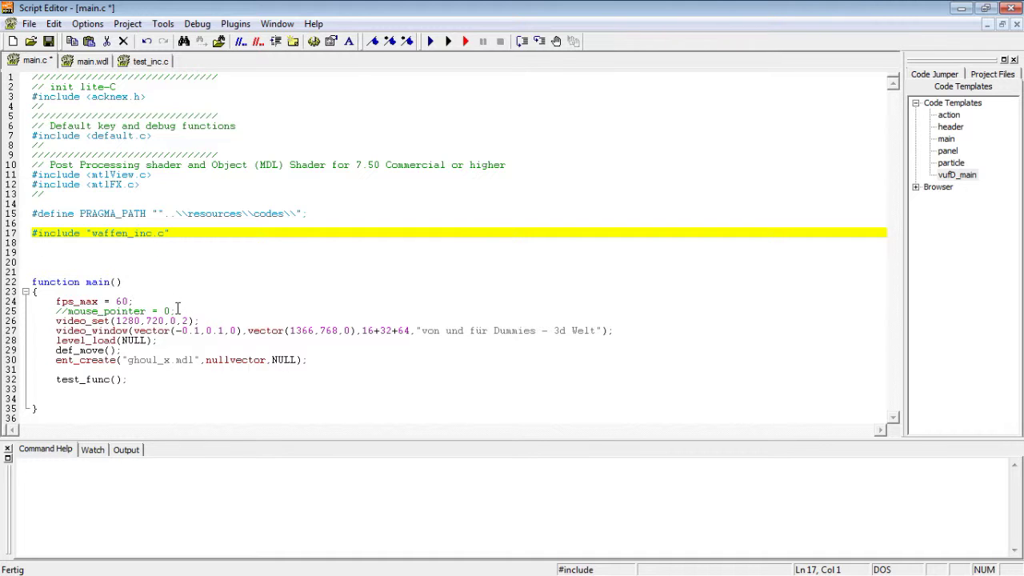
# Step: Save and test-run the game again, then go to the project folder in Explorer
pyautogui.press('F5')
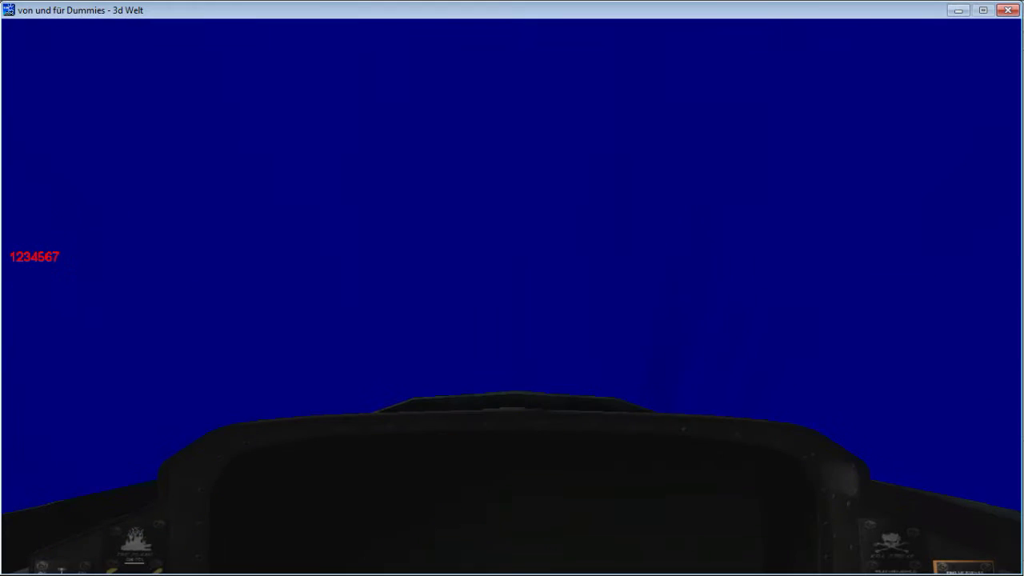
pyautogui.press('Escape')
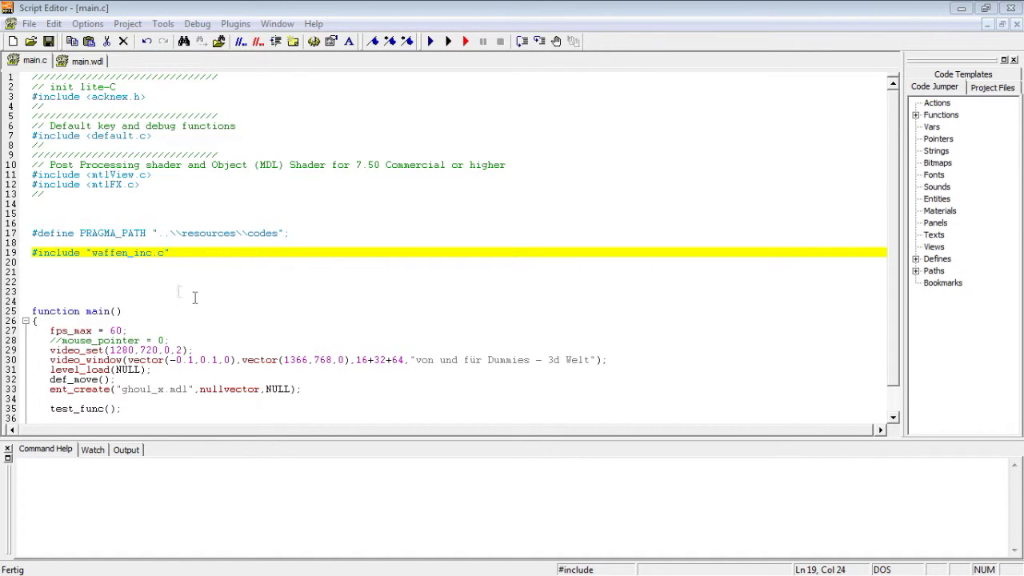
pyautogui.click(183, 251)
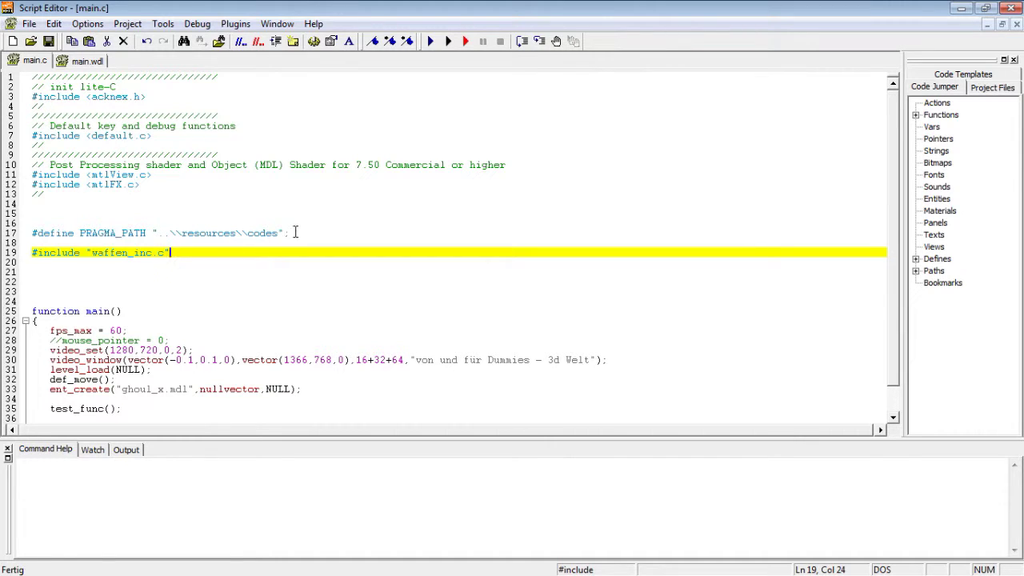
pyautogui.moveTo(290, 233); pyautogui.dragTo(28, 233)
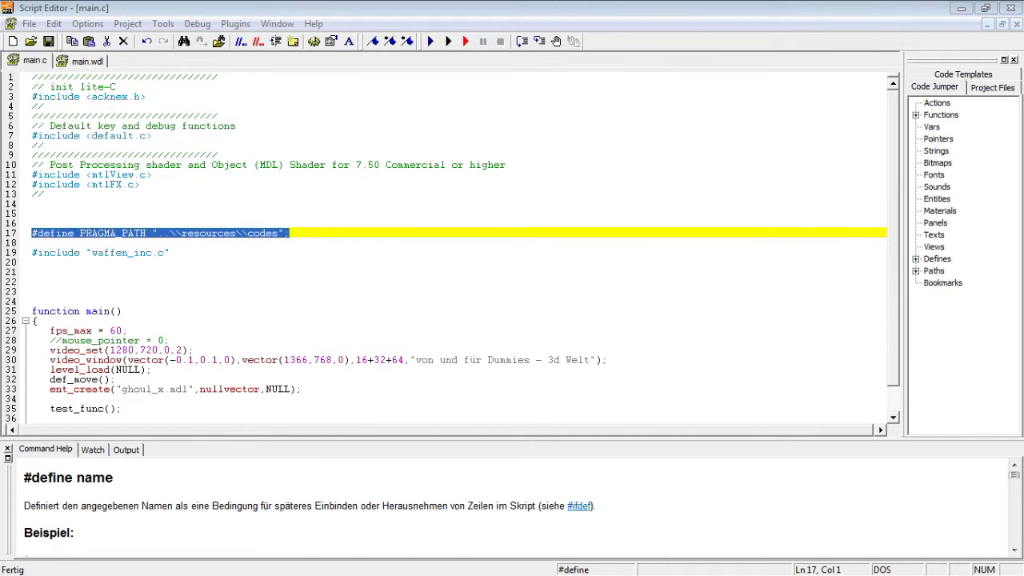
pyautogui.hotkey('alt', 'Tab')
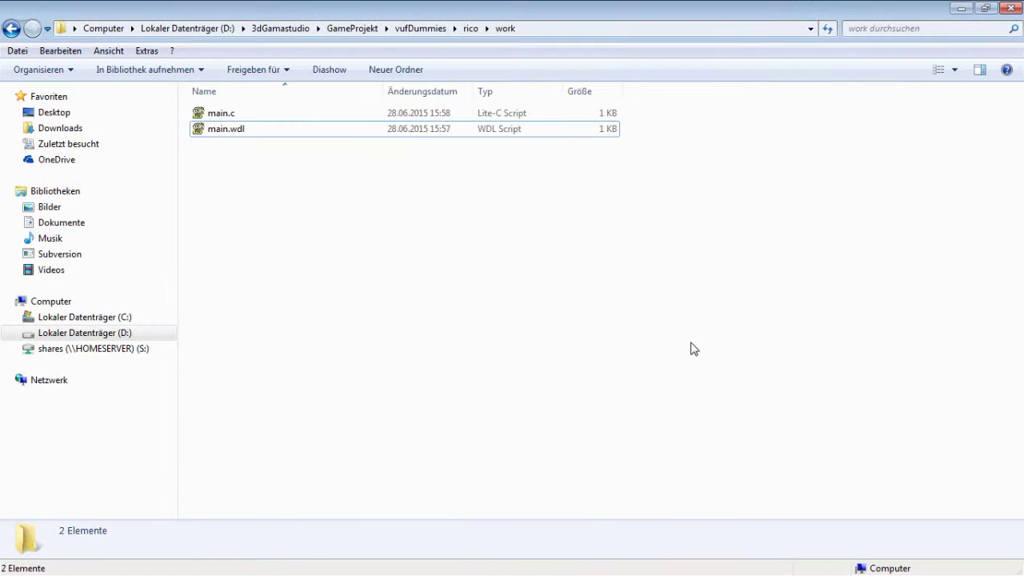
# Step: Browse rico\resources\codes down to fx\img, then return to codes and the Script Editor
pyautogui.click(472, 29)
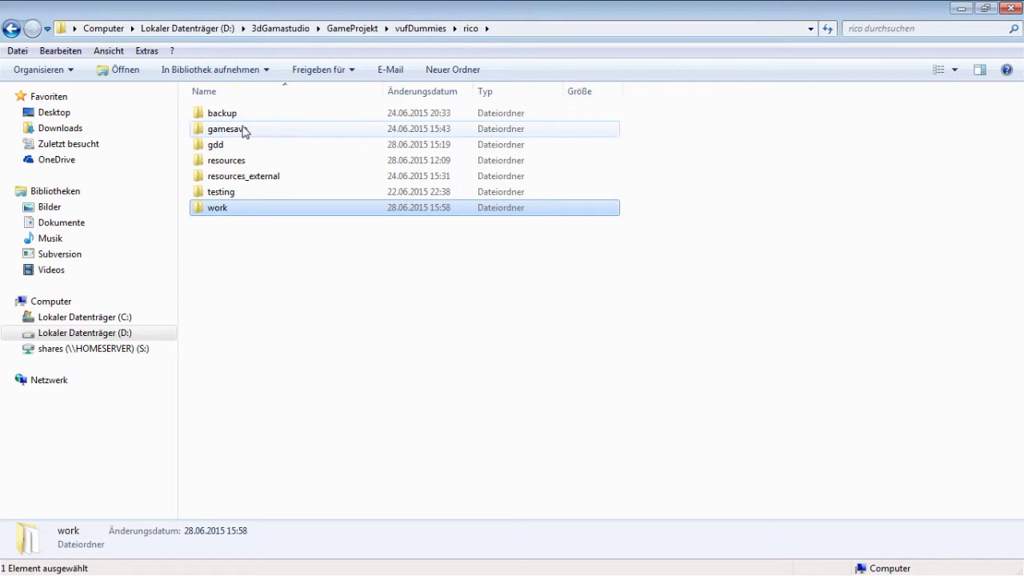
pyautogui.click(233, 163)
pyautogui.doubleClick(234, 163)
pyautogui.doubleClick(233, 116)
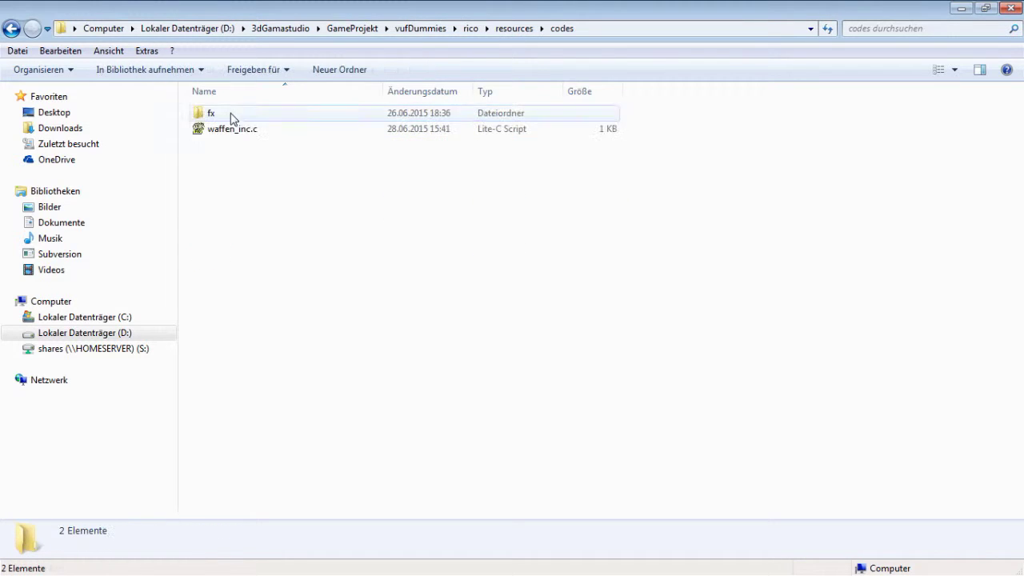
pyautogui.doubleClick(221, 114)
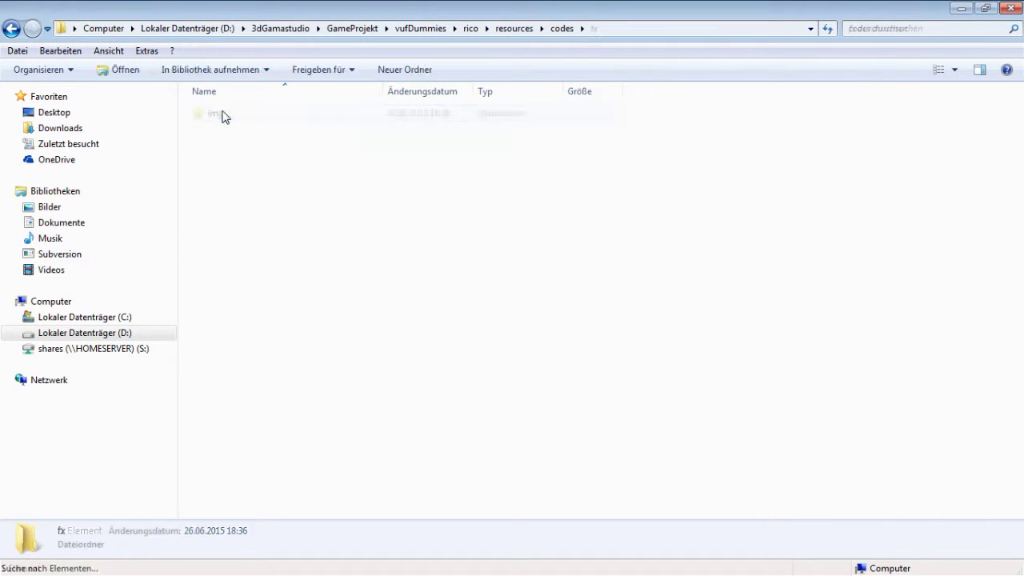
pyautogui.doubleClick(233, 116)
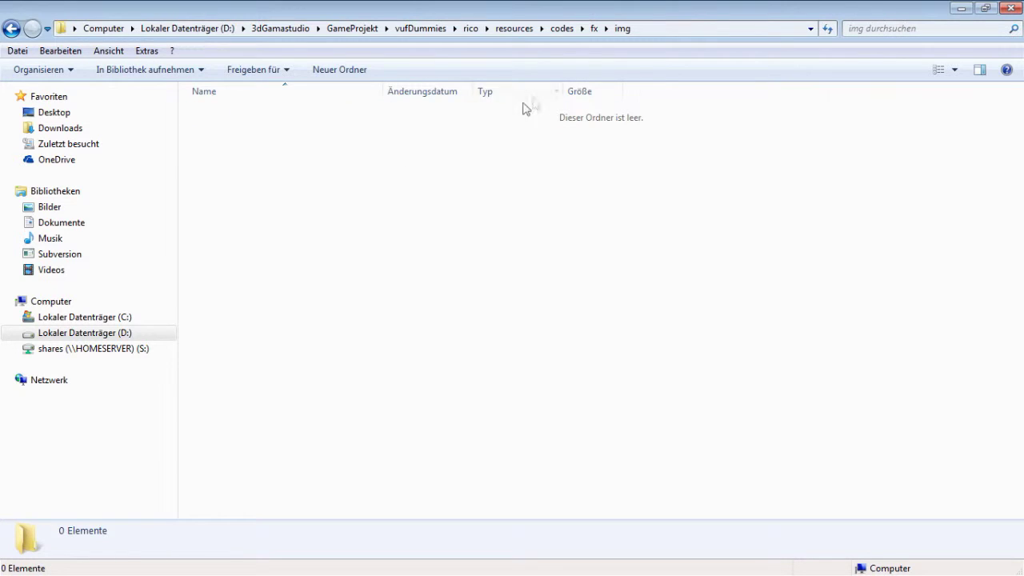
pyautogui.click(592, 29)
pyautogui.click(563, 28)
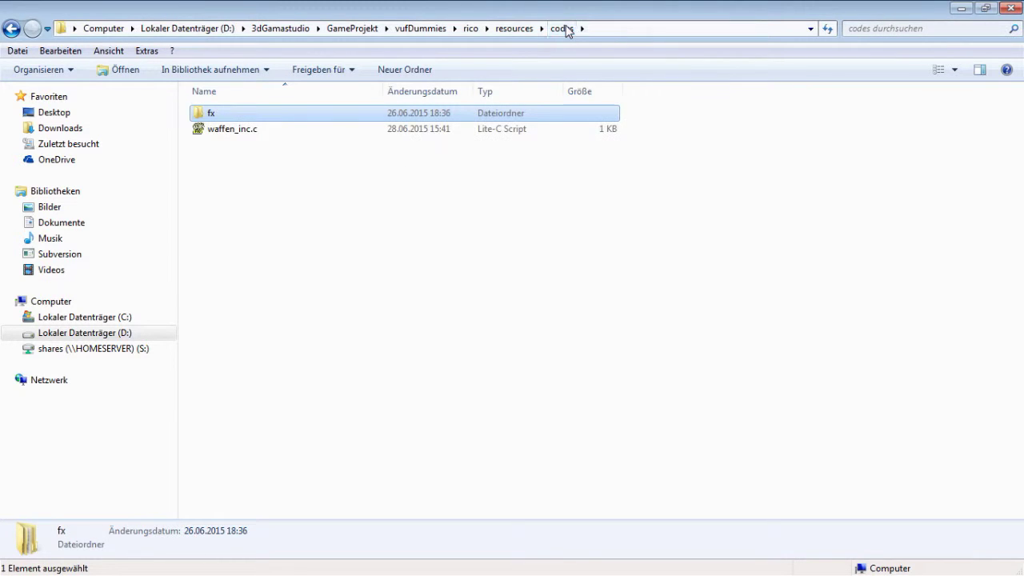
pyautogui.click(791, 187)
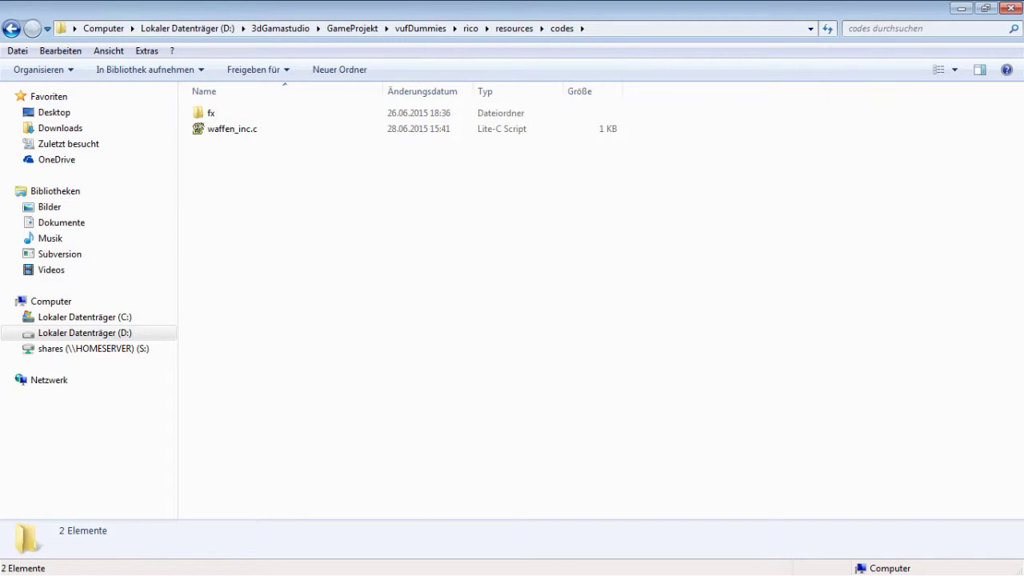
pyautogui.hotkey('alt', 'Tab')
# Step: Duplicate the PRAGMA_PATH define and extend the copy's path to ..\resources\codes\fx
pyautogui.click(322, 231)
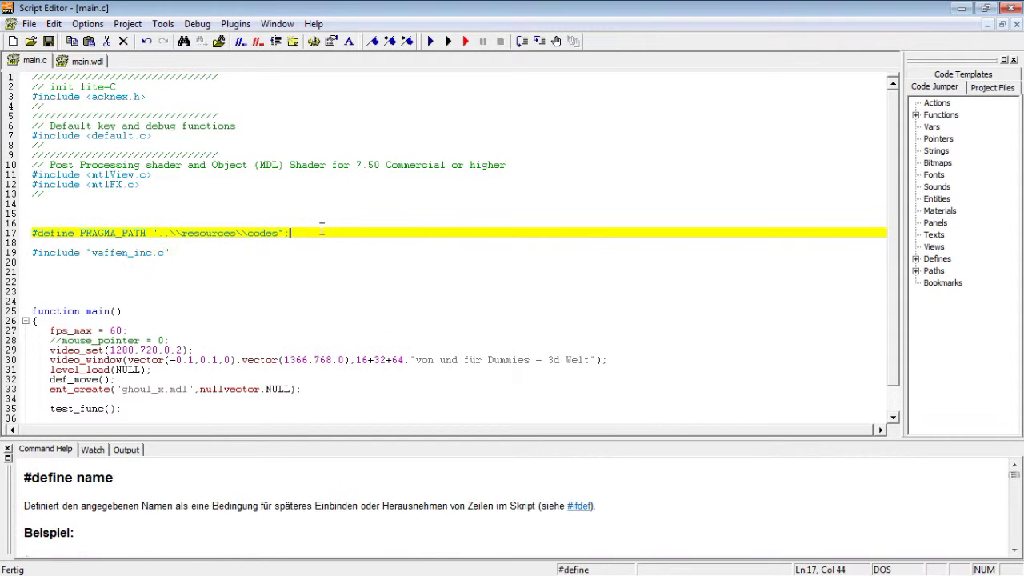
pyautogui.hotkey('shift', 'Home')
pyautogui.hotkey('ctrl', 'c')
pyautogui.press('End')
pyautogui.press('Return')
pyautogui.hotkey('ctrl', 'v')
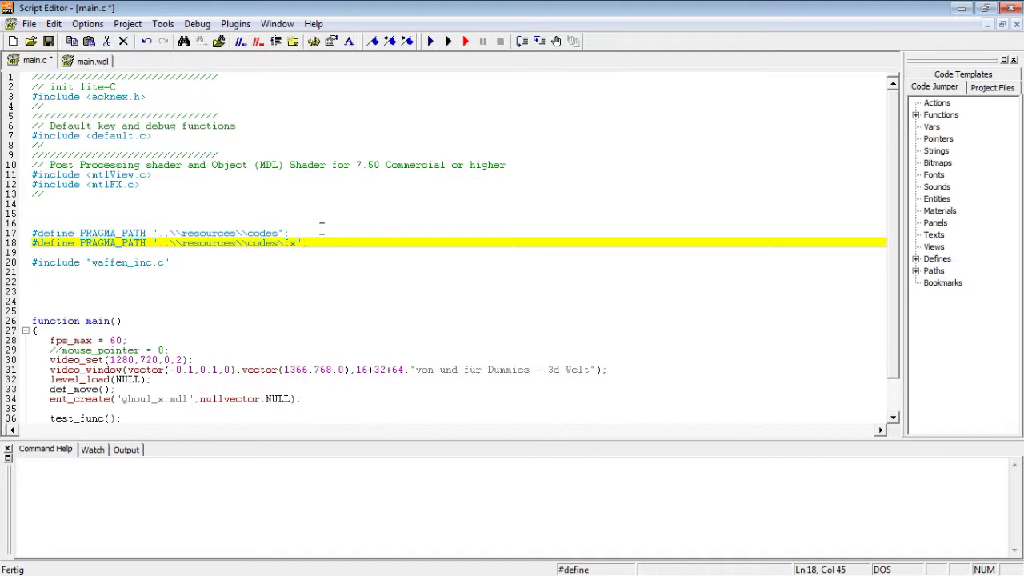
pyautogui.write('\\')
pyautogui.click(280, 254)
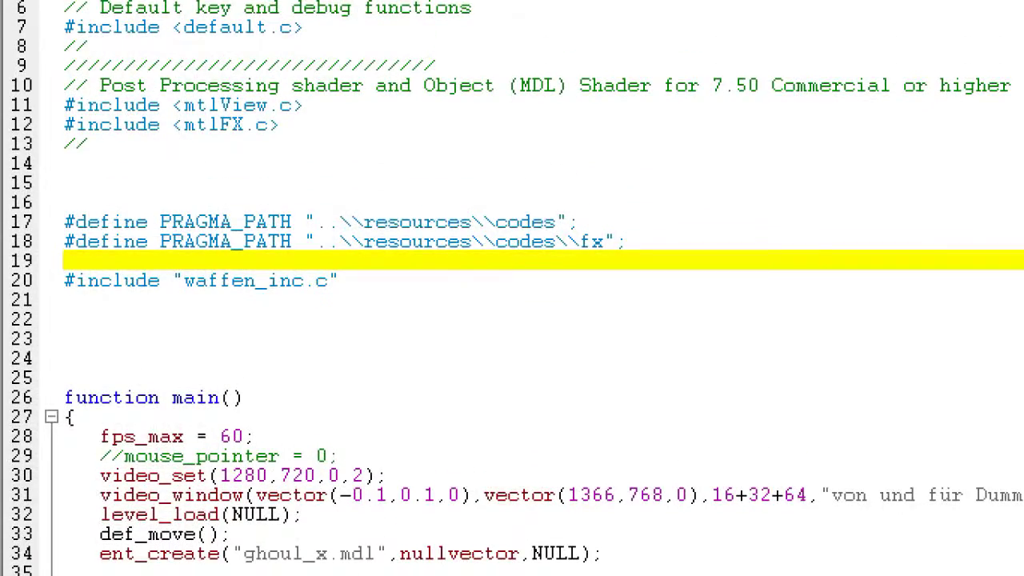
pyautogui.moveTo(53, 190)
pyautogui.mouseDown()
pyautogui.moveTo(727, 244)
pyautogui.moveTo(7, 192)
pyautogui.mouseUp()
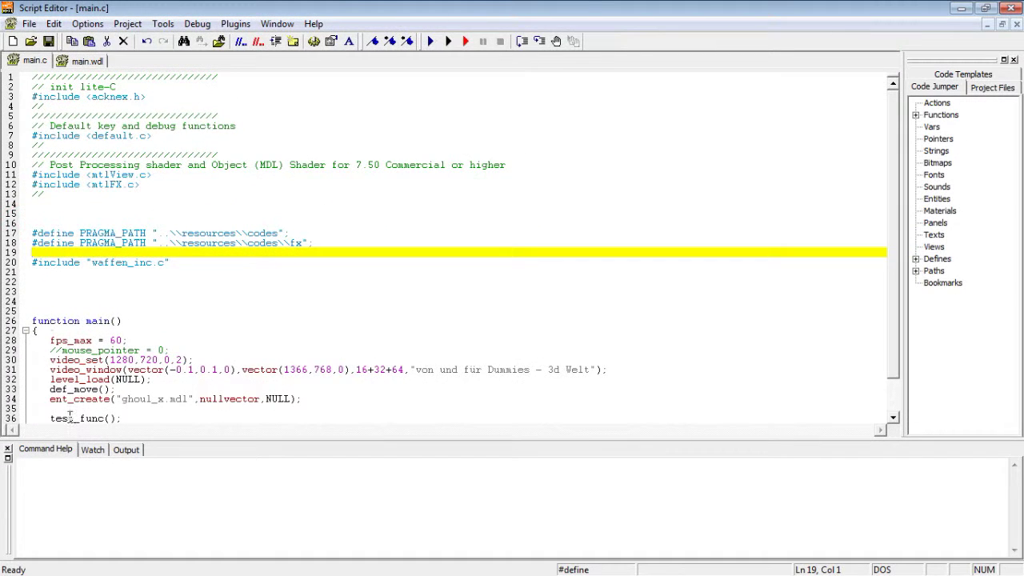
pyautogui.scroll(-1, 94, 347)
pyautogui.scroll(-1, 93, 347)
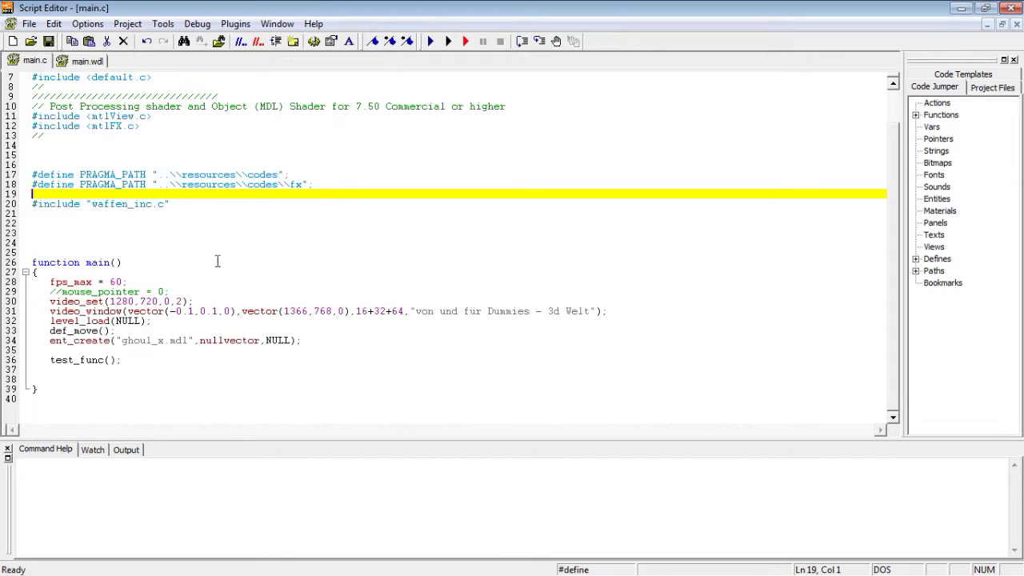
# Step: Cut both PRAGMA_PATH defines from main.c, paste them at the top of main.wdl, and save
pyautogui.click(85, 61)
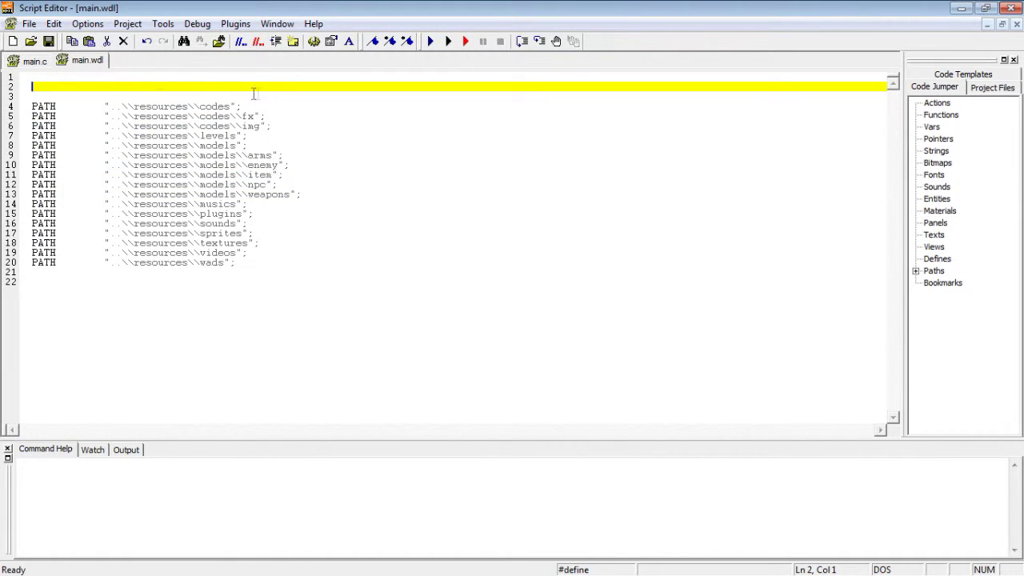
pyautogui.click(40, 61)
pyautogui.moveTo(320, 185); pyautogui.dragTo(32, 174)
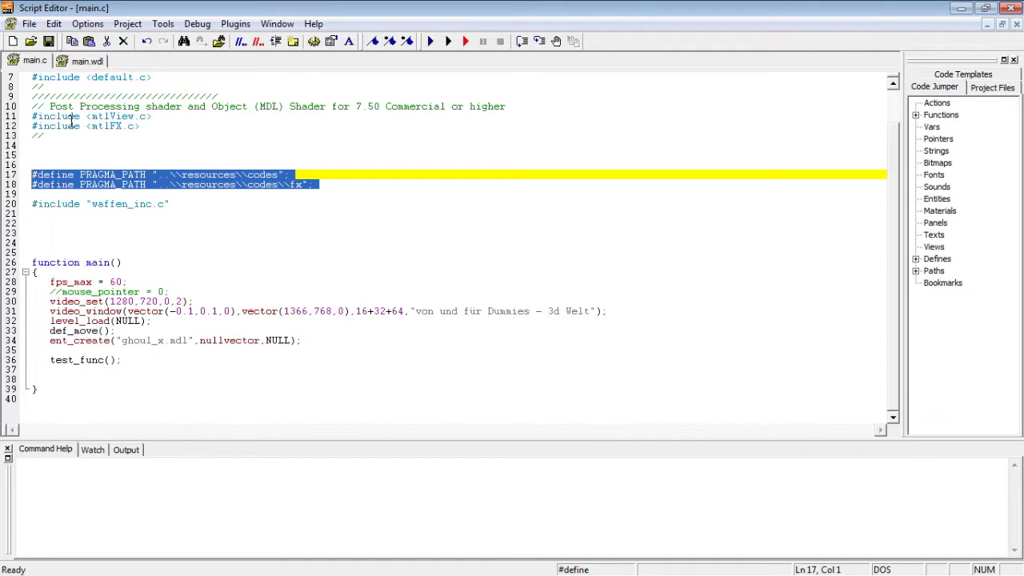
pyautogui.hotkey('ctrl', 'x')
pyautogui.click(89, 62)
pyautogui.hotkey('ctrl', 'v')
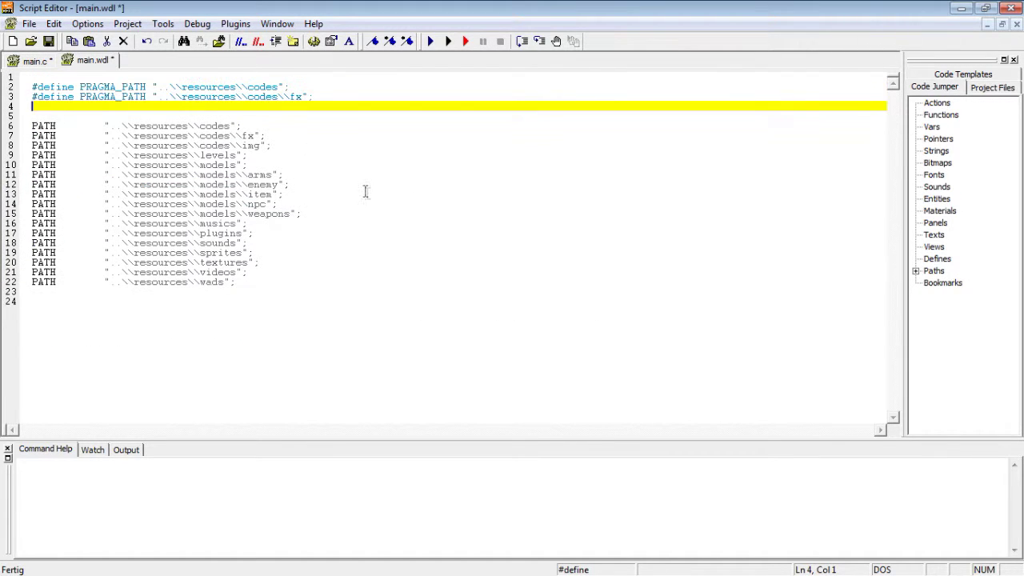
pyautogui.click(44, 60)
pyautogui.click(48, 41)
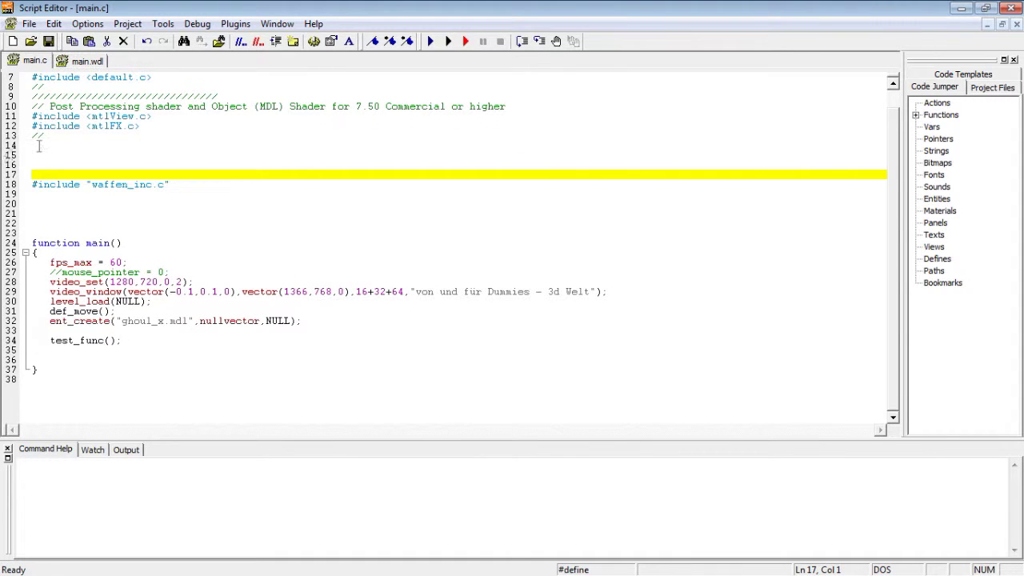
pyautogui.click(84, 61)
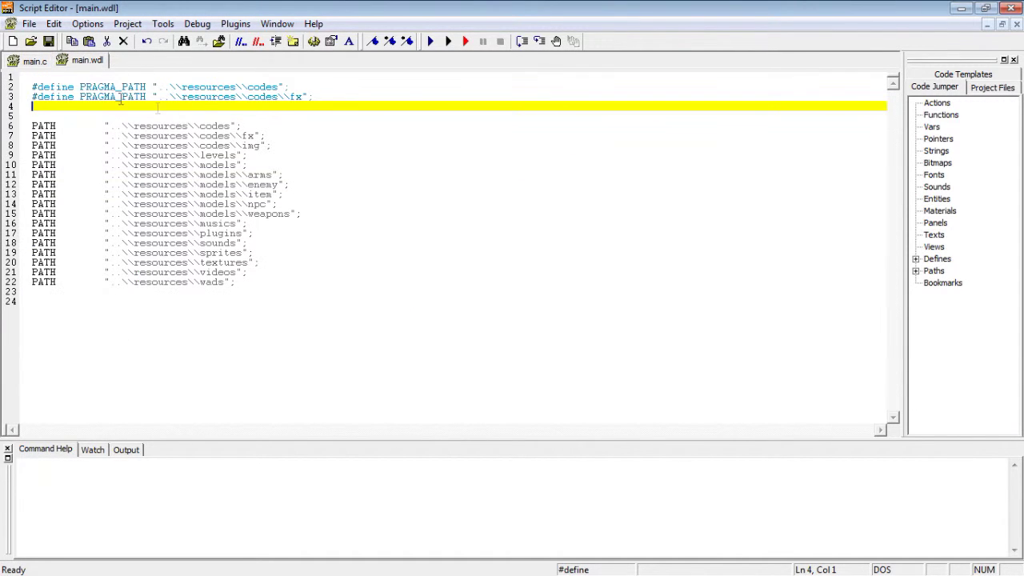
pyautogui.click(36, 61)
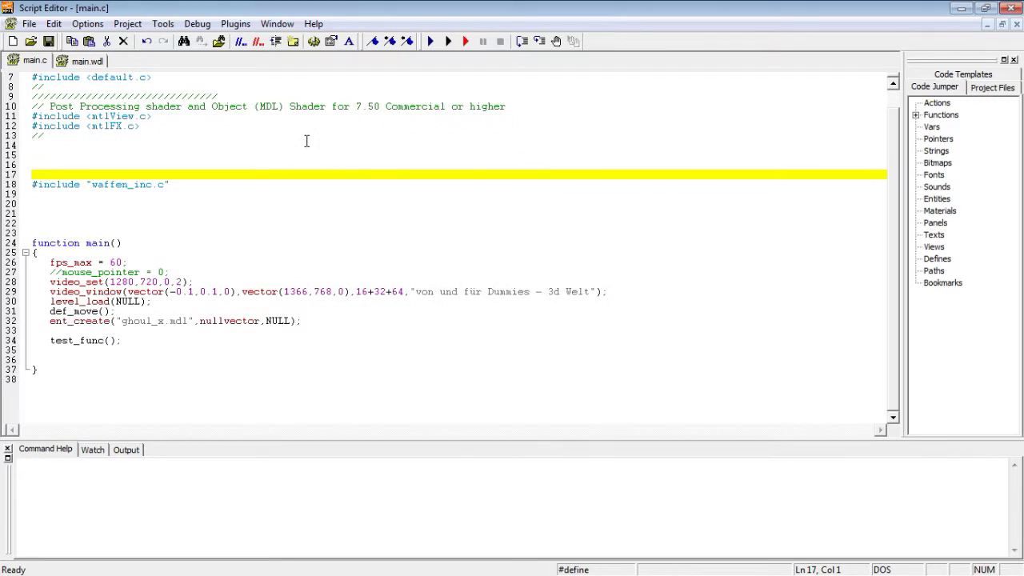
# Step: Run the game and see main.wdl lines 2–3 fail with 'Keyword unknown #define'
pyautogui.press('F5')
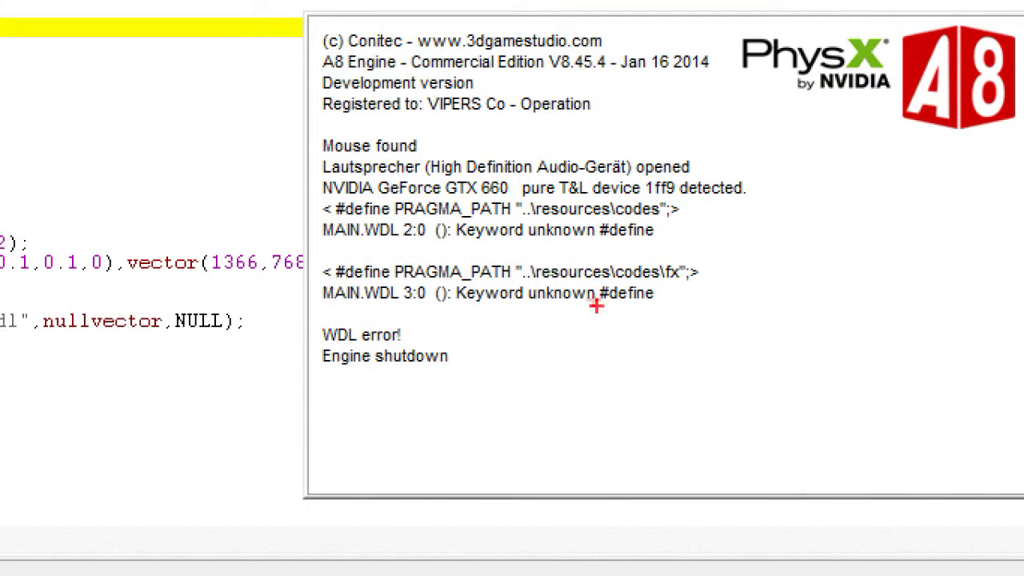
pyautogui.moveTo(334, 240)
pyautogui.mouseDown()
pyautogui.moveTo(499, 329)
pyautogui.moveTo(376, 231)
pyautogui.mouseUp()
pyautogui.moveTo(519, 313)
pyautogui.mouseDown()
pyautogui.moveTo(680, 307)
pyautogui.moveTo(679, 268)
pyautogui.mouseUp()
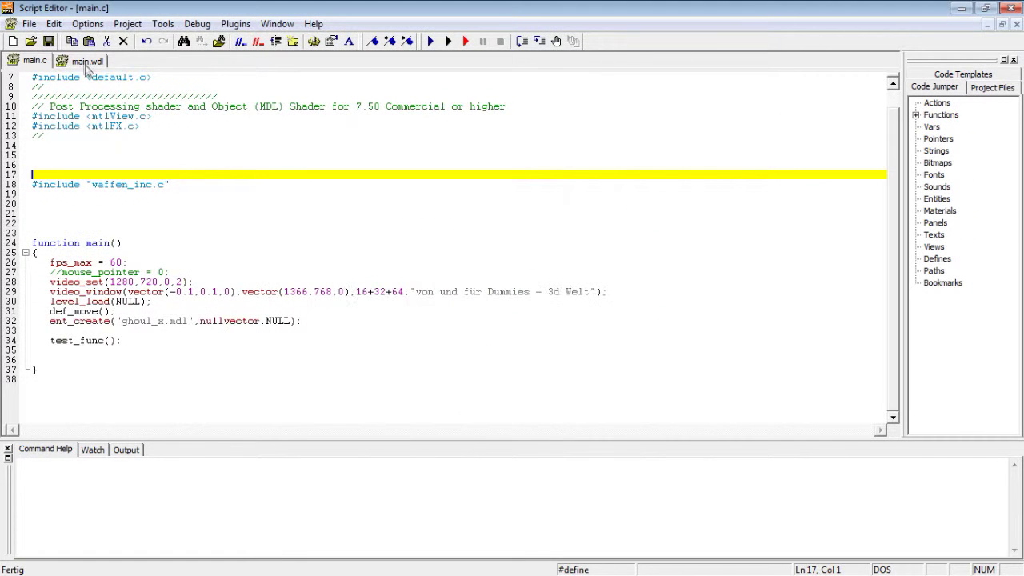
# Step: Cut the two PRAGMA_PATH lines from main.wdl and paste them into main.c above the waffen_inc.c include
pyautogui.click(87, 62)
pyautogui.moveTo(32, 87); pyautogui.dragTo(60, 87)
pyautogui.click(32, 86)
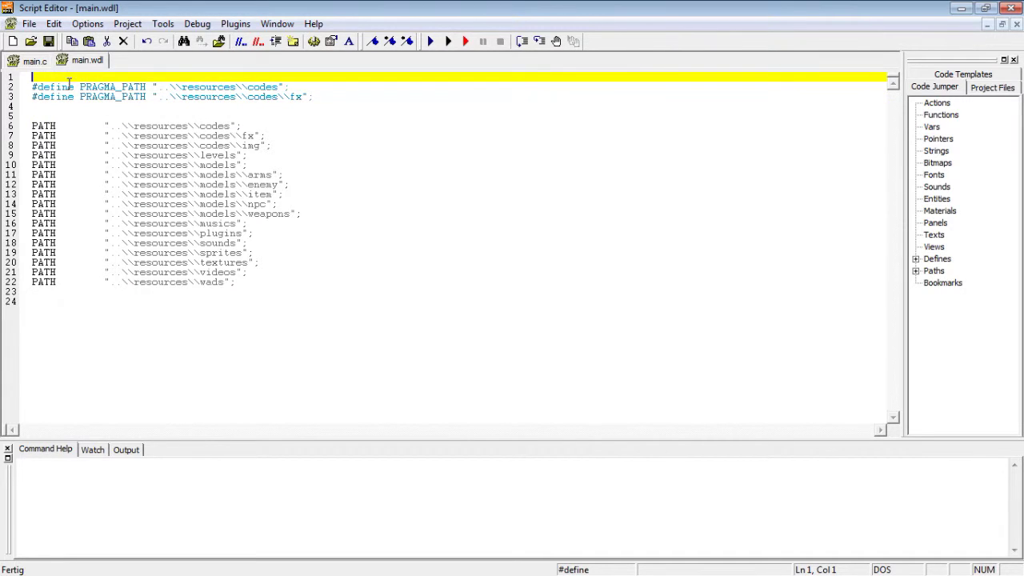
pyautogui.doubleClick(56, 86)
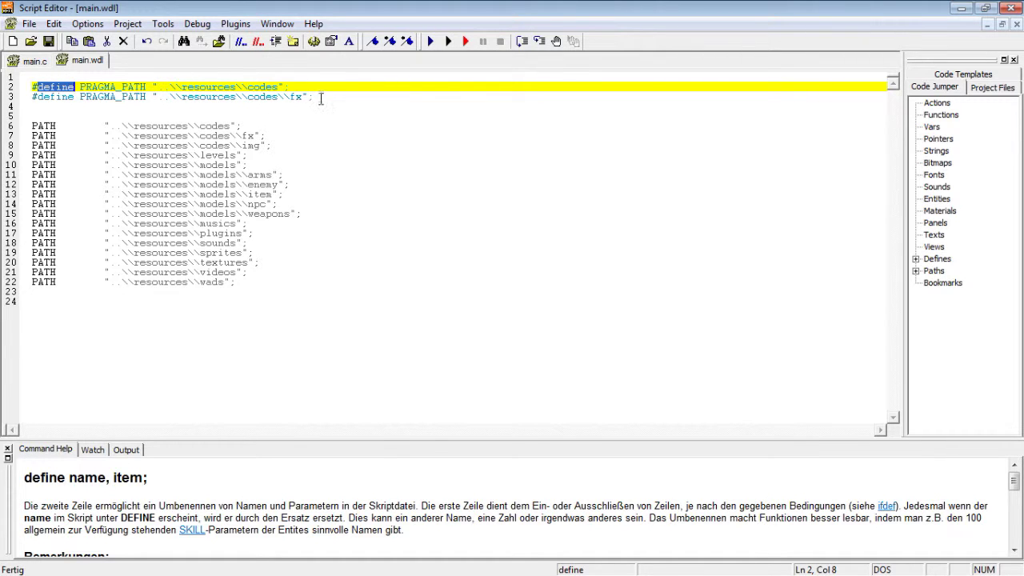
pyautogui.moveTo(320, 97); pyautogui.dragTo(17, 83)
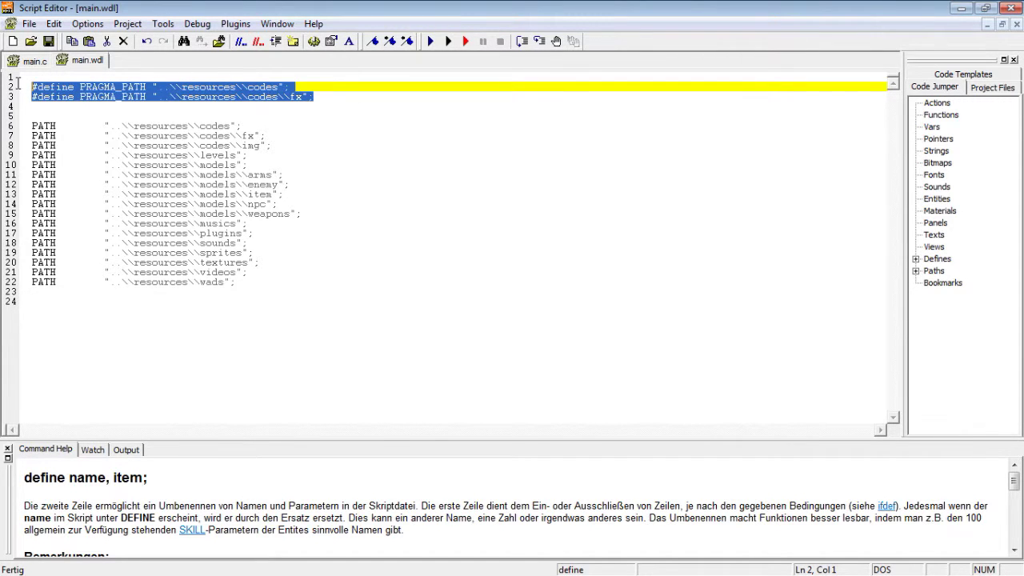
pyautogui.hotkey('ctrl', 'x')
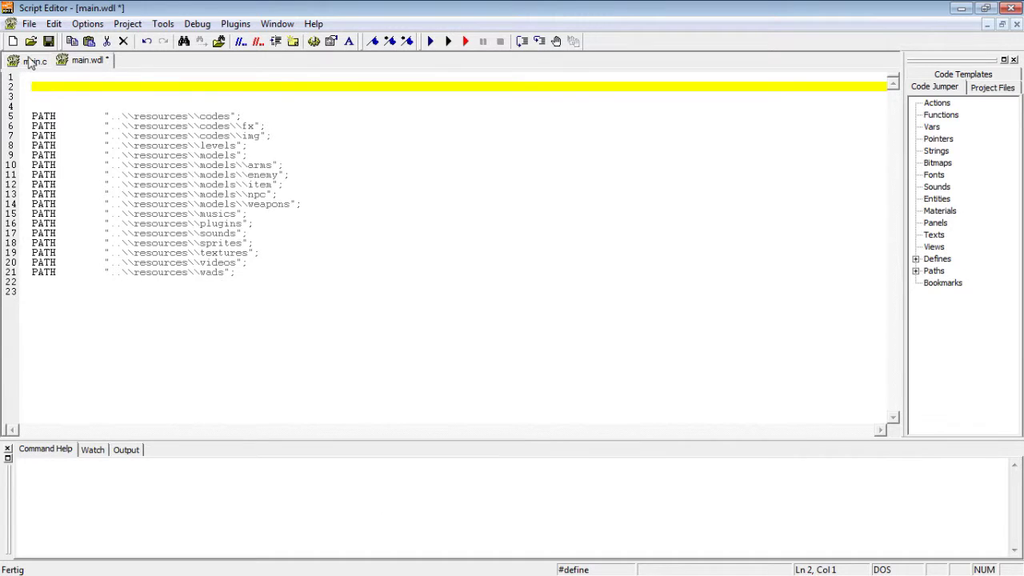
pyautogui.click(32, 61)
pyautogui.hotkey('ctrl', 'v')
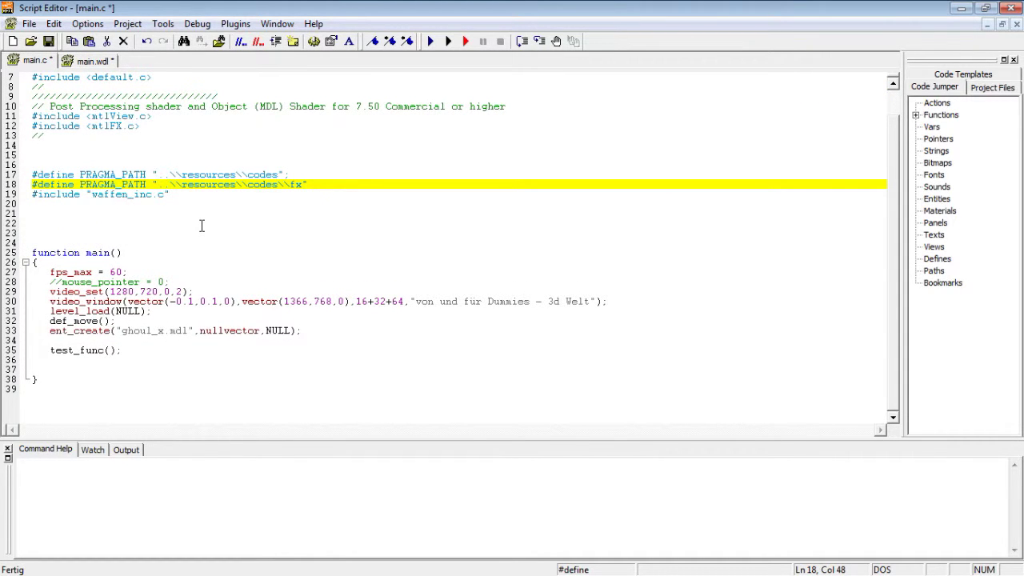
pyautogui.click(67, 62)
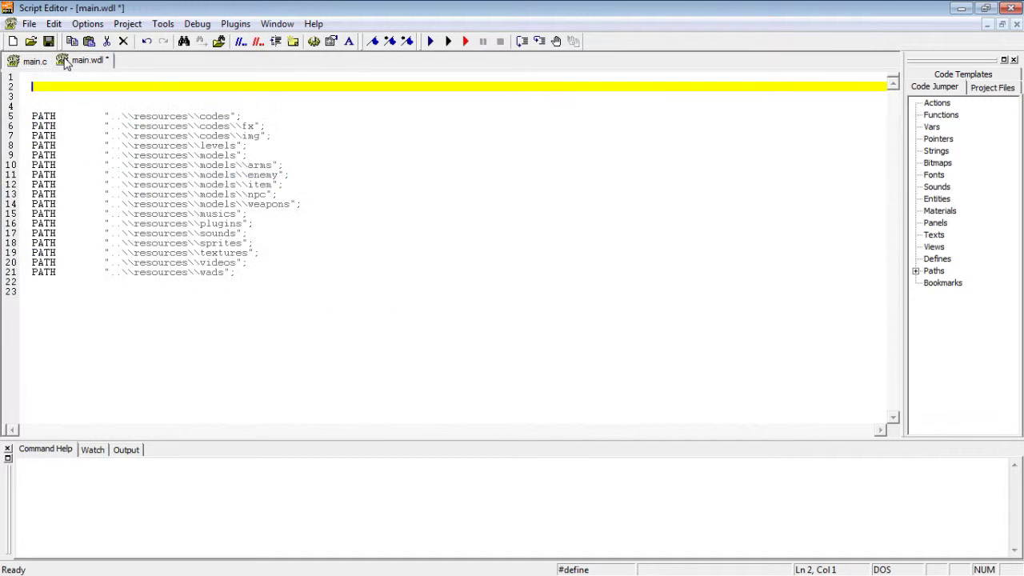
pyautogui.click(44, 63)
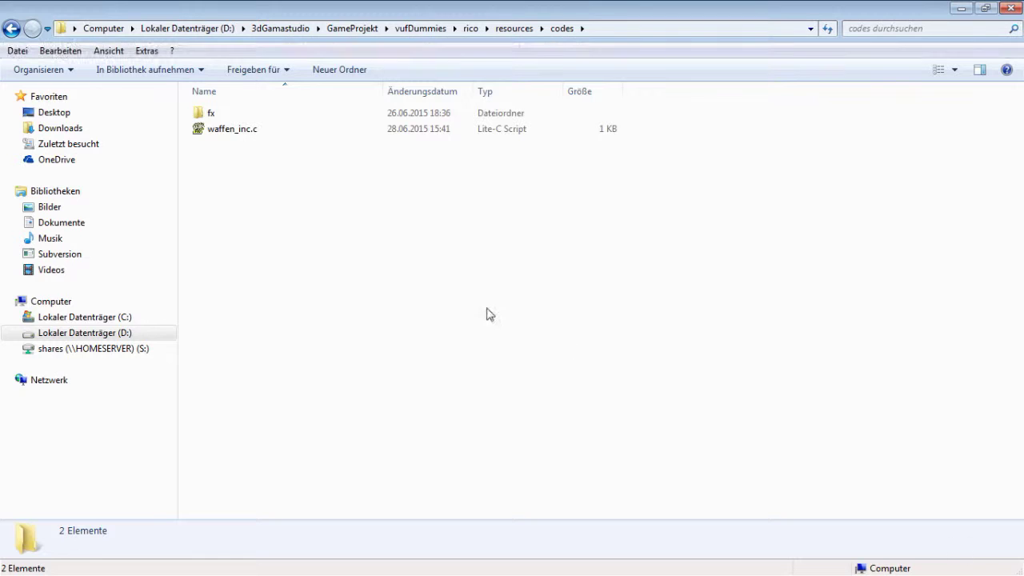
# Step: Create an empty text file in rico\work renamed to main.h, accepting the extension change
pyautogui.click(472, 28)
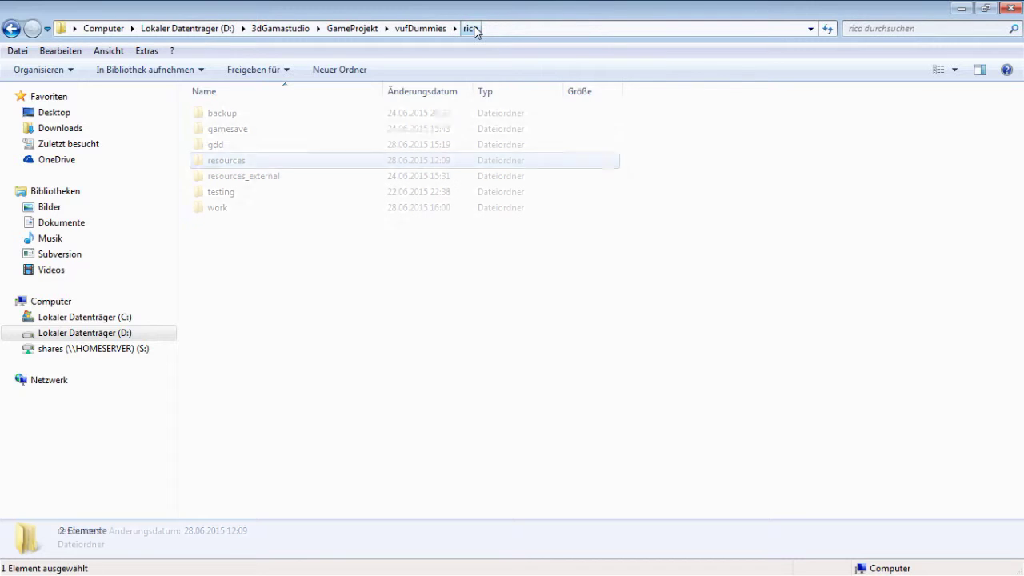
pyautogui.doubleClick(214, 211)
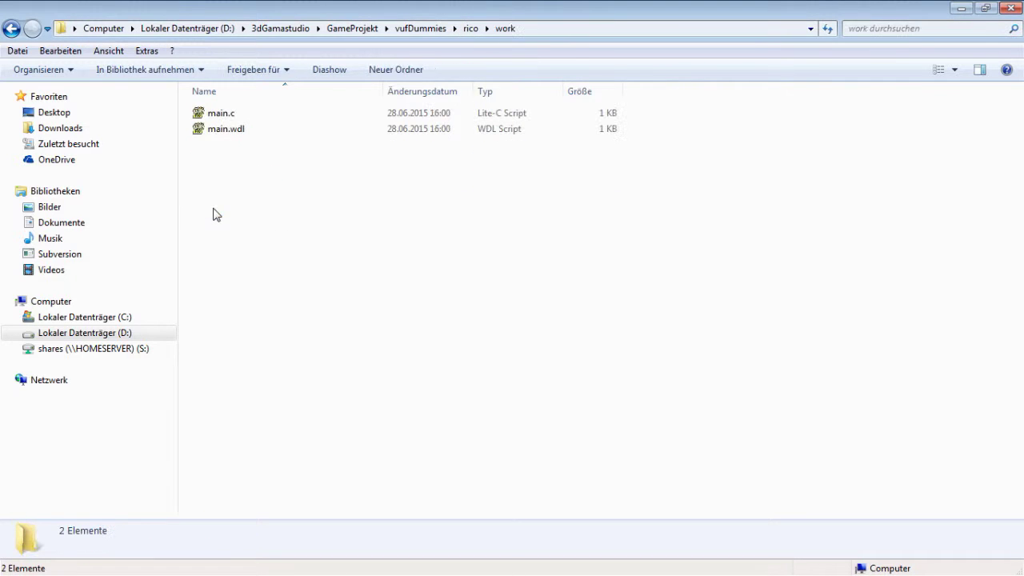
pyautogui.rightClick(218, 147)
pyautogui.moveTo(276, 362)
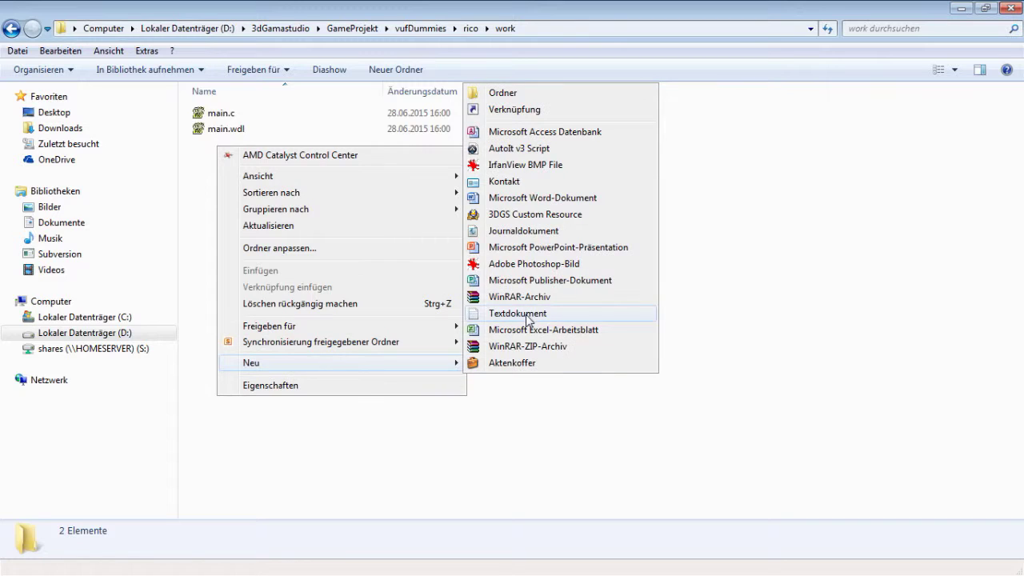
pyautogui.click(527, 316)
pyautogui.write('main.h')
pyautogui.hotkey('shift', 'End')
pyautogui.press('Delete')
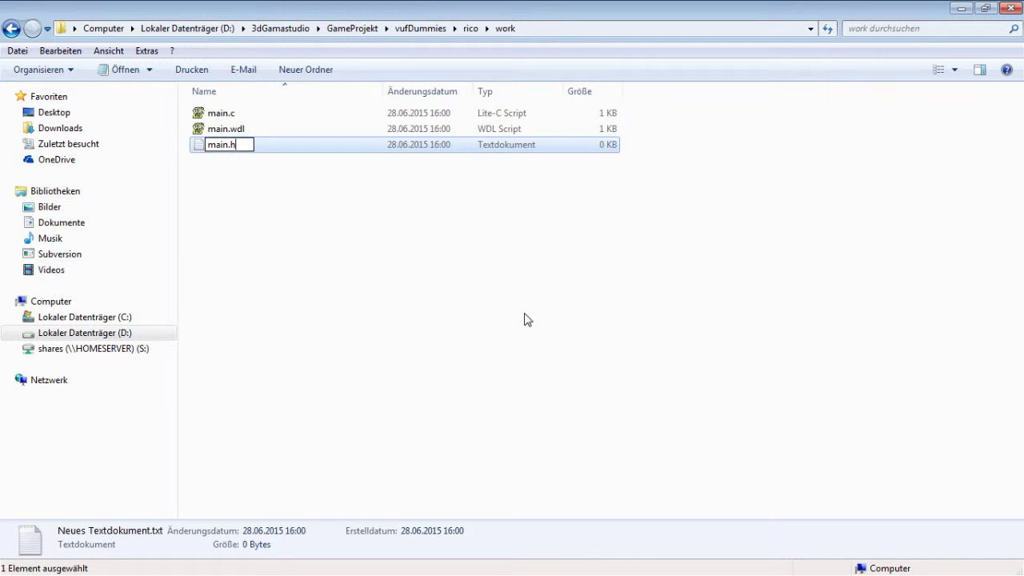
pyautogui.press('Return')
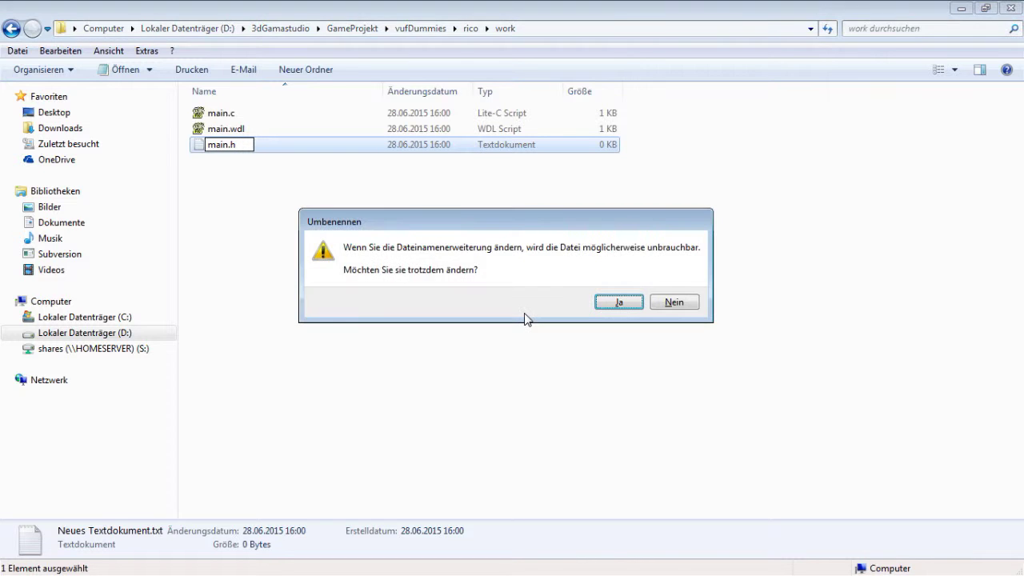
pyautogui.press('Return')
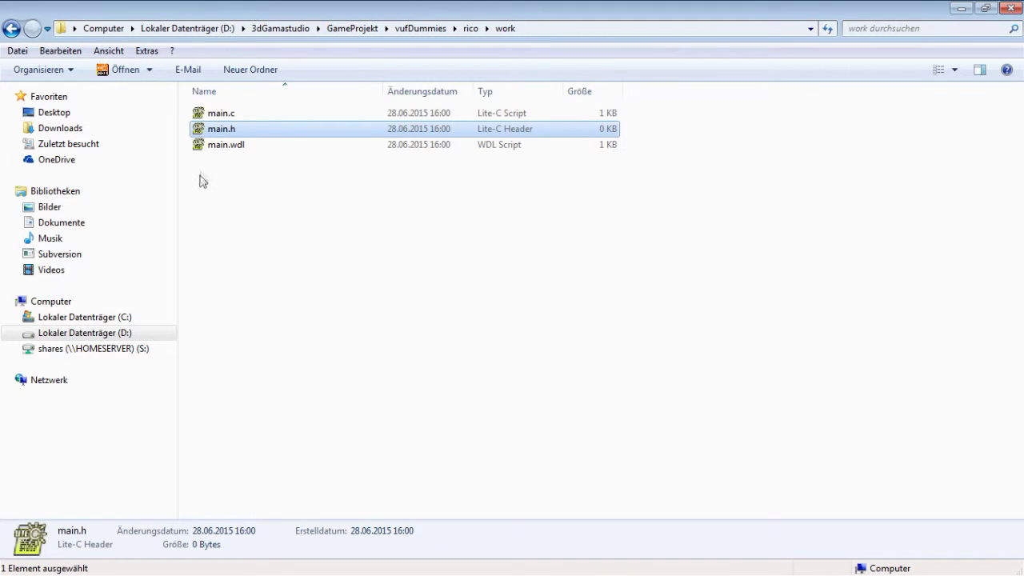
pyautogui.click(225, 169)
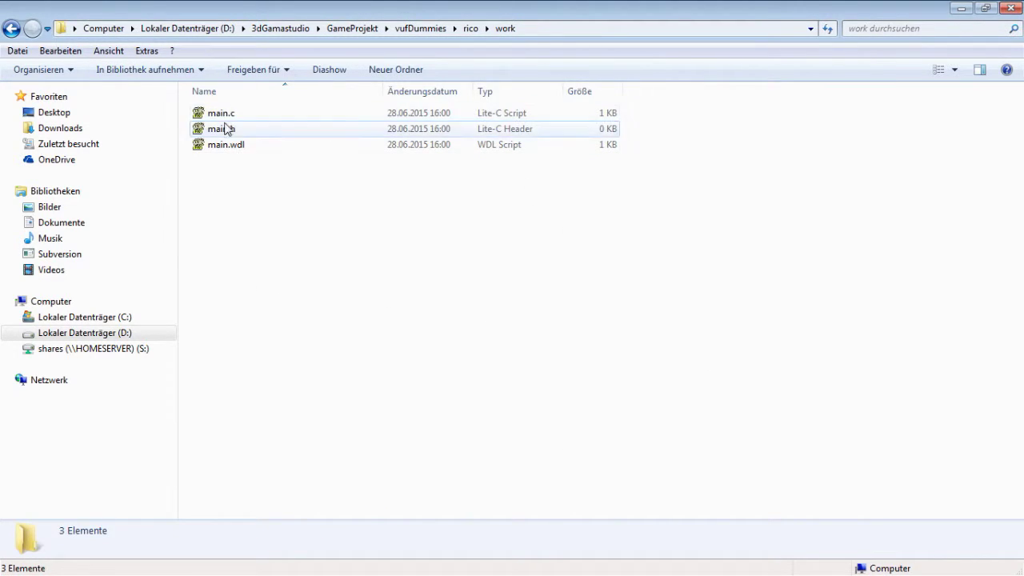
# Step: Open main.h in SED and cut the two defines and the waffen_inc.c include from main.c
pyautogui.doubleClick(226, 128)
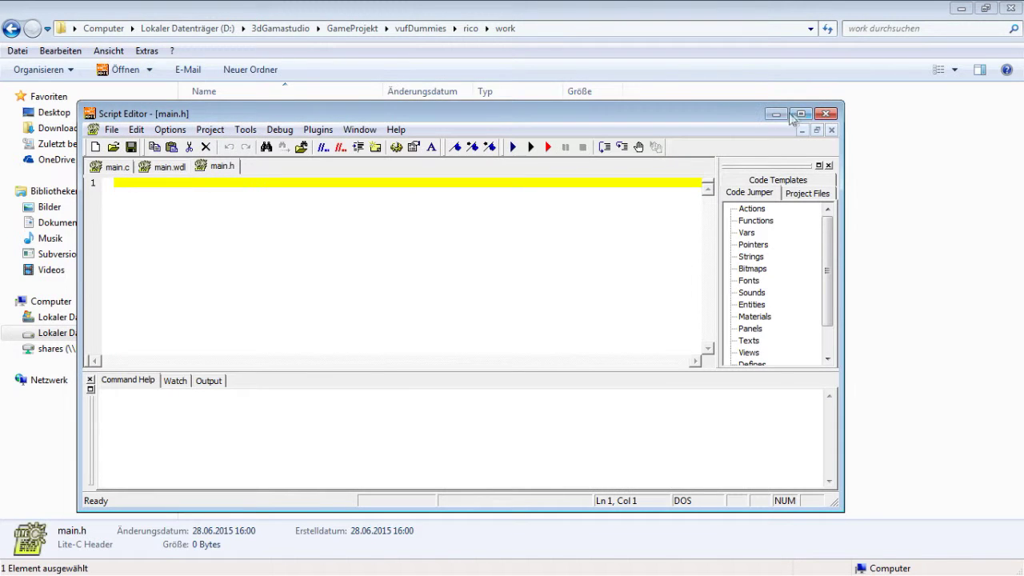
pyautogui.click(800, 113)
pyautogui.click(36, 61)
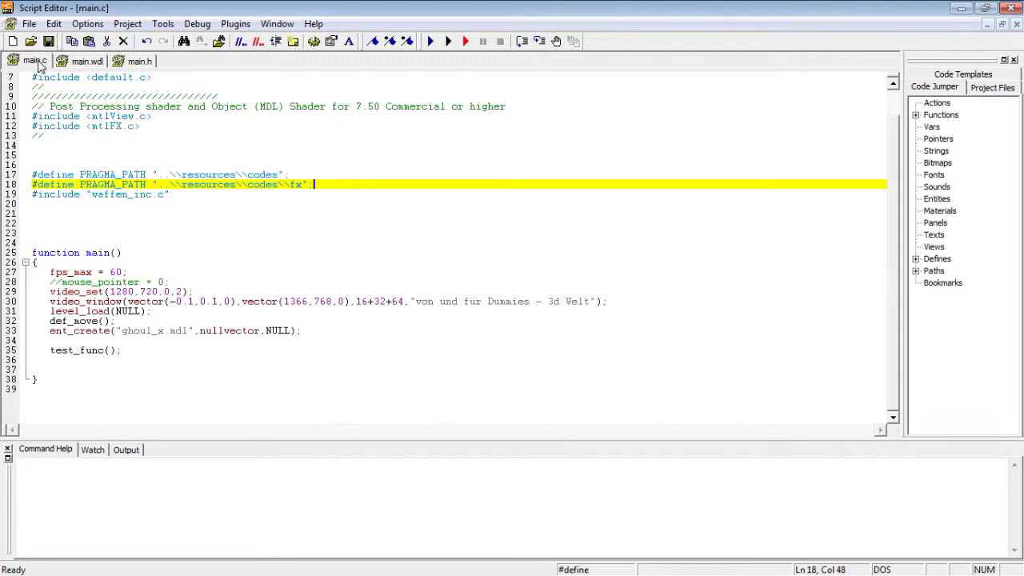
pyautogui.click(183, 197)
pyautogui.moveTo(184, 197); pyautogui.dragTo(16, 175)
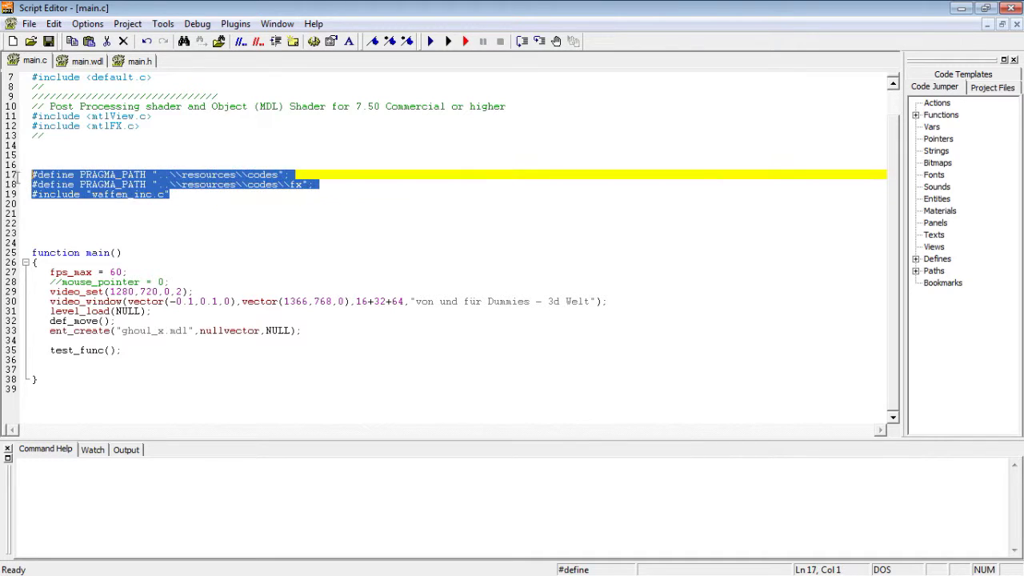
pyautogui.hotkey('ctrl', 'x')
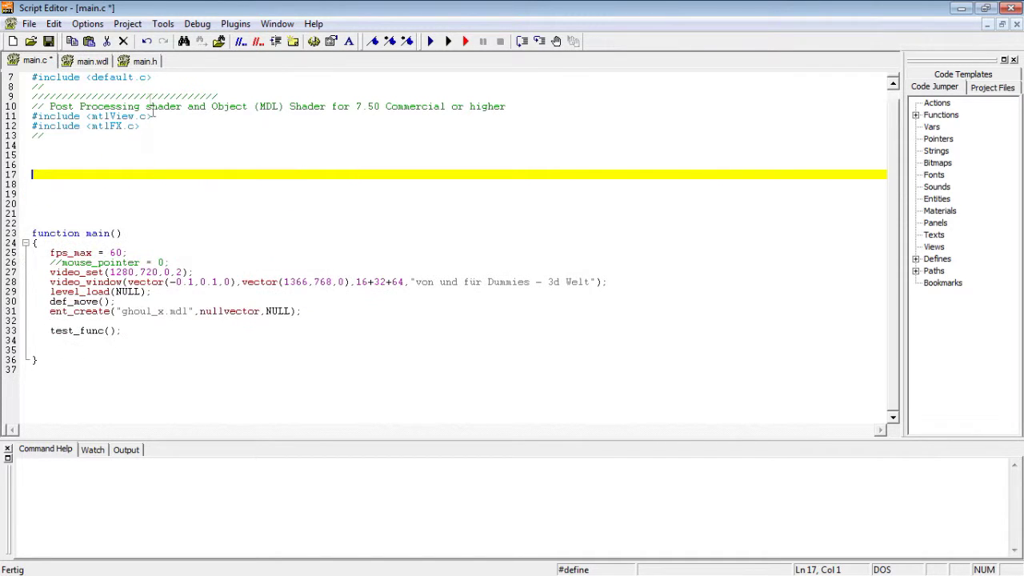
# Step: Paste the three lines into main.h, with a blank line before the include
pyautogui.click(134, 62)
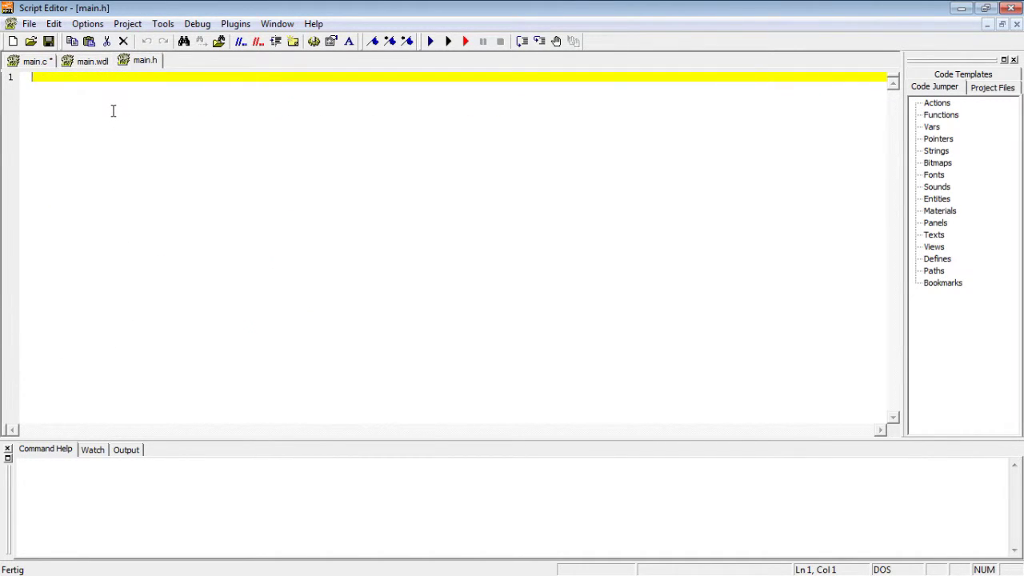
pyautogui.press('Return')
pyautogui.press('Return')
pyautogui.hotkey('ctrl', 'v')
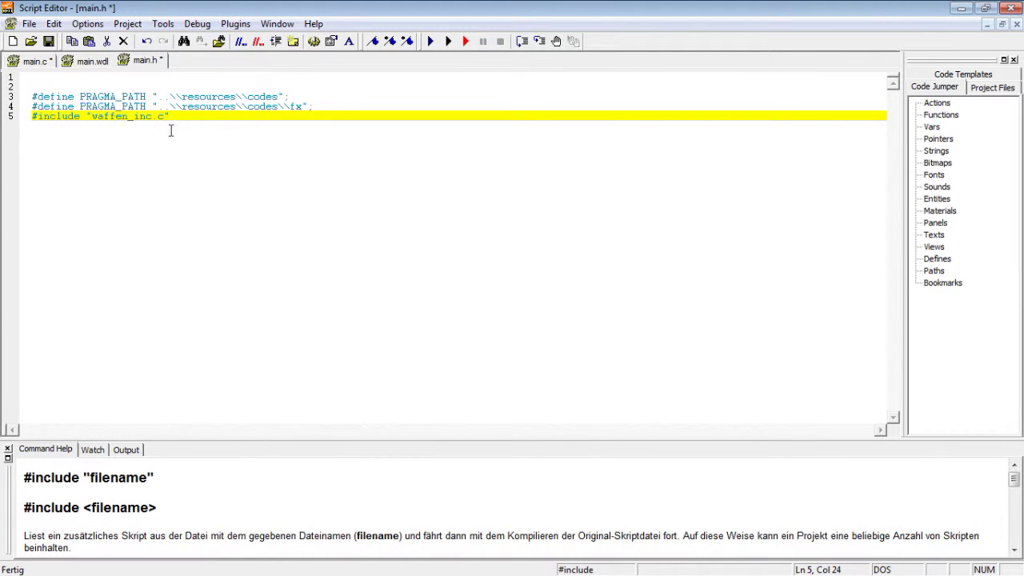
pyautogui.press('Up')
pyautogui.press('End')
pyautogui.press('Return')
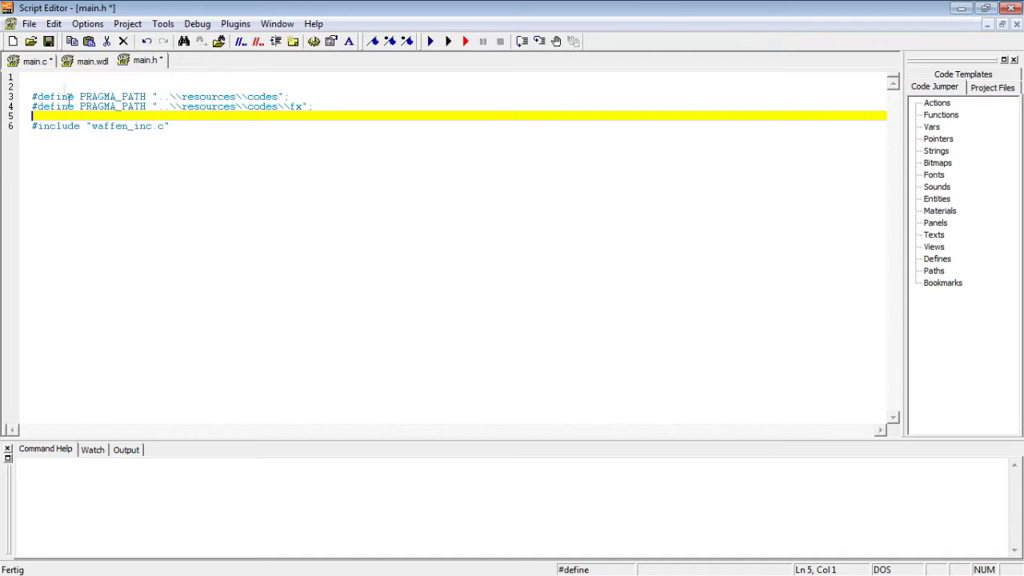
pyautogui.click(37, 66)
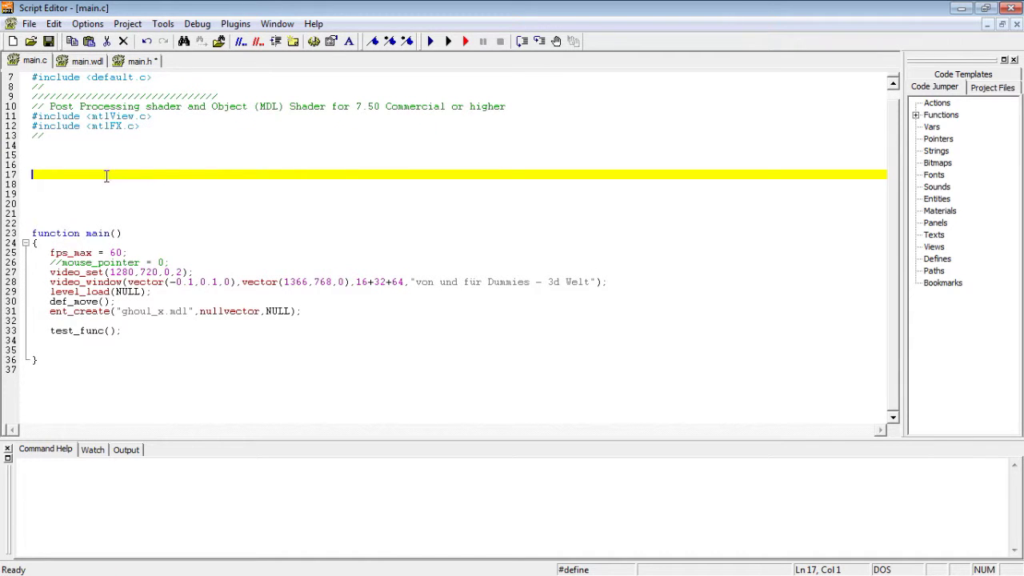
# Step: Add '#include "main.h";' to main.c and save both main.h and main.c
pyautogui.write('#')
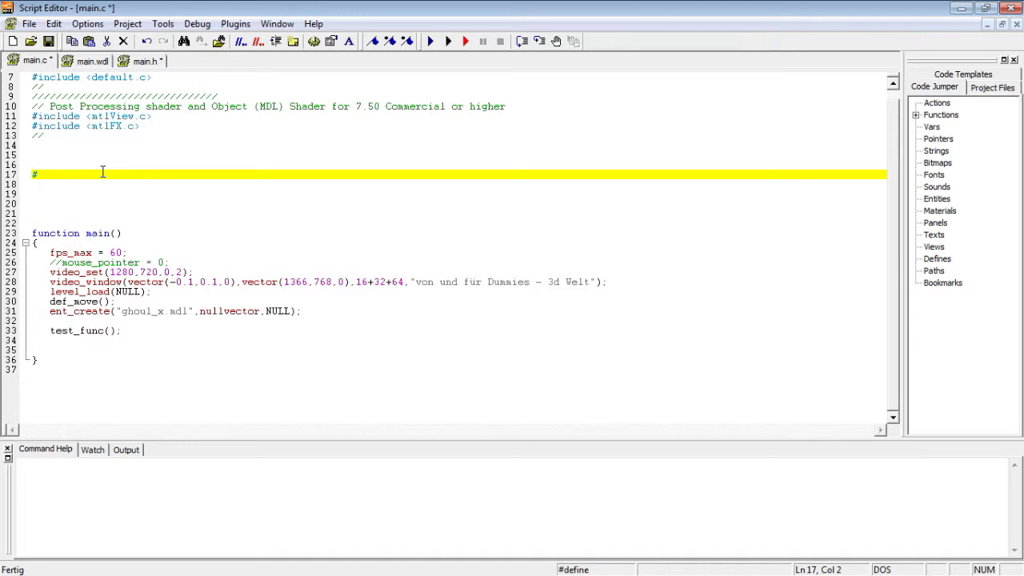
pyautogui.write('include')
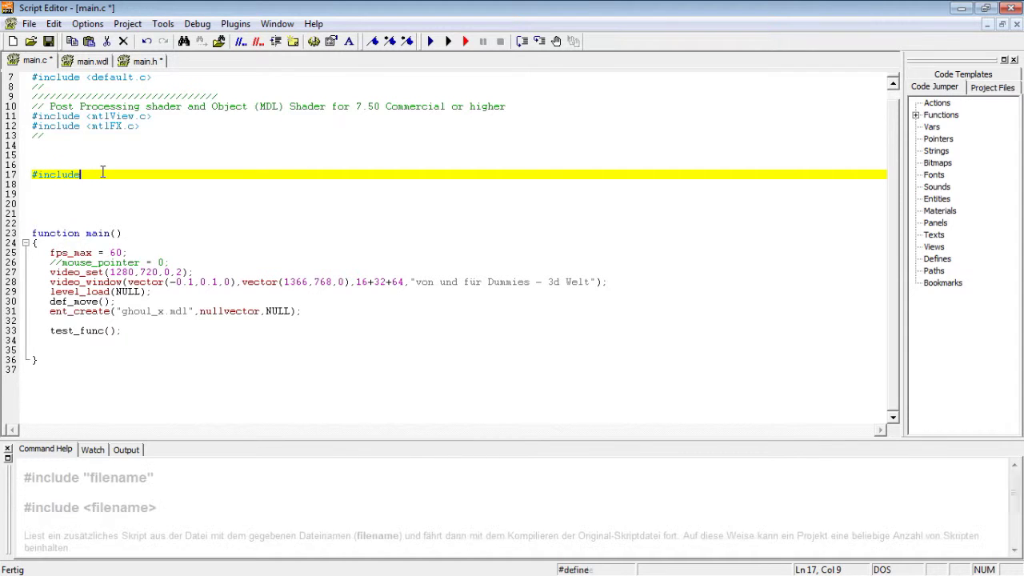
pyautogui.write(' "main.h";')
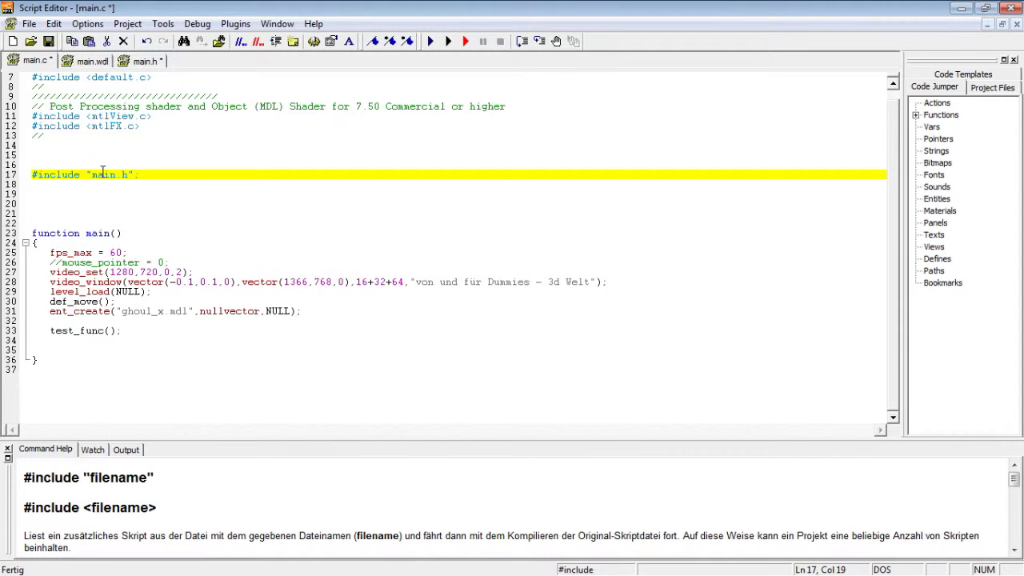
pyautogui.press('Down')
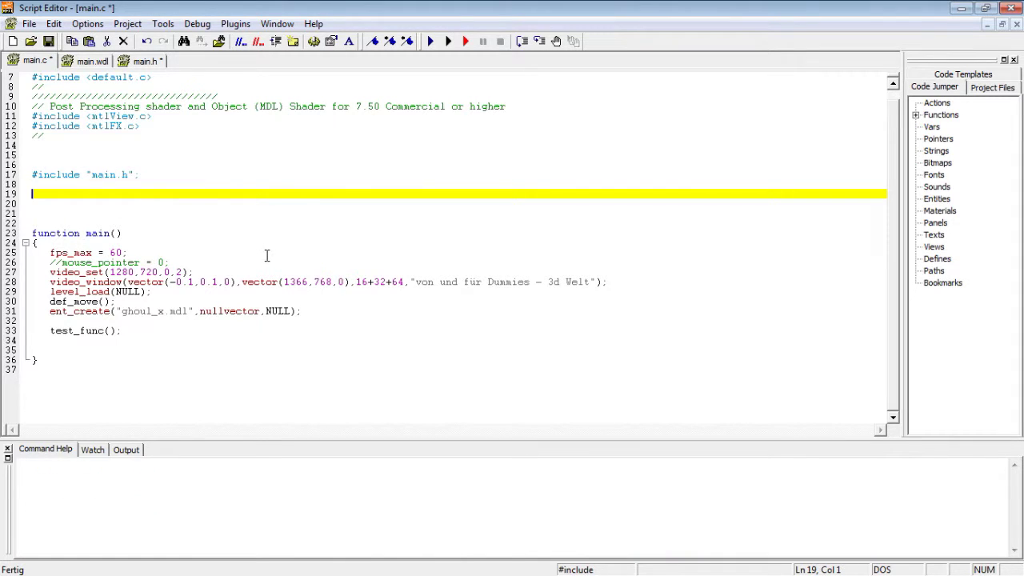
pyautogui.click(145, 60)
pyautogui.click(48, 40)
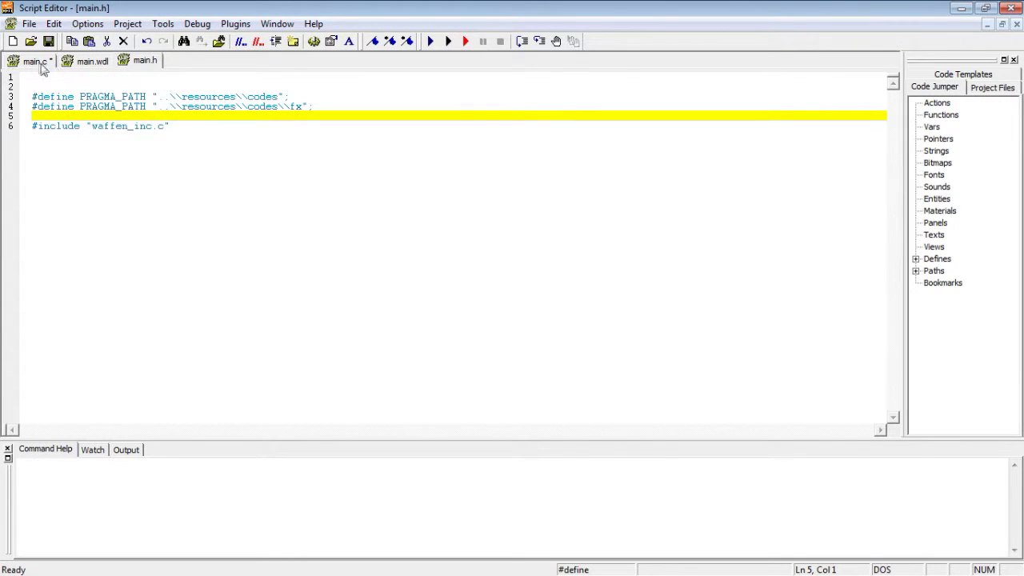
pyautogui.click(34, 61)
pyautogui.click(48, 41)
# Step: Run the game, which shows 1234567 again, then review the PATH list in main.wdl
pyautogui.click(166, 177)
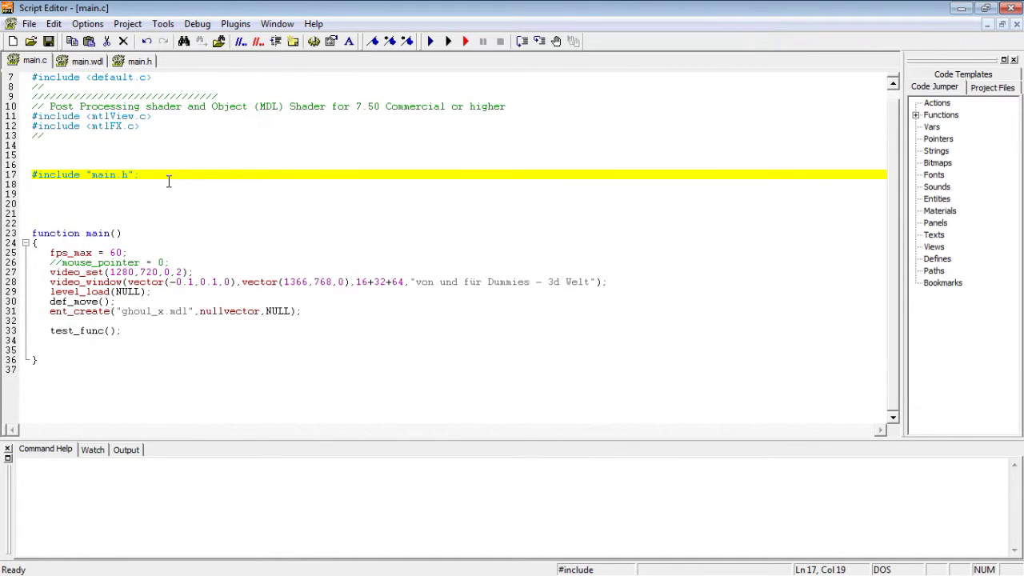
pyautogui.press('F5')
pyautogui.click(91, 64)
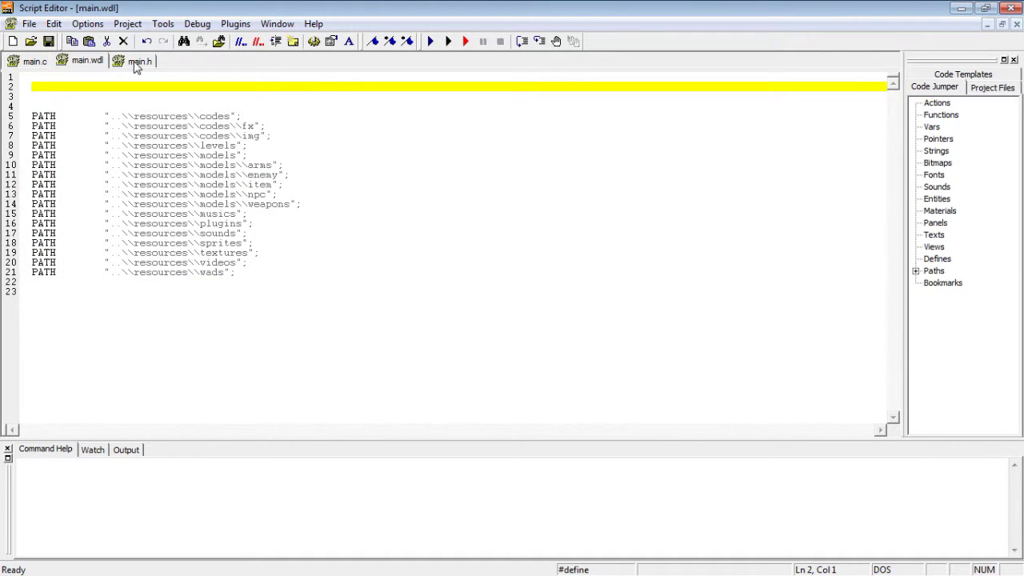
pyautogui.click(134, 64)
pyautogui.click(98, 63)
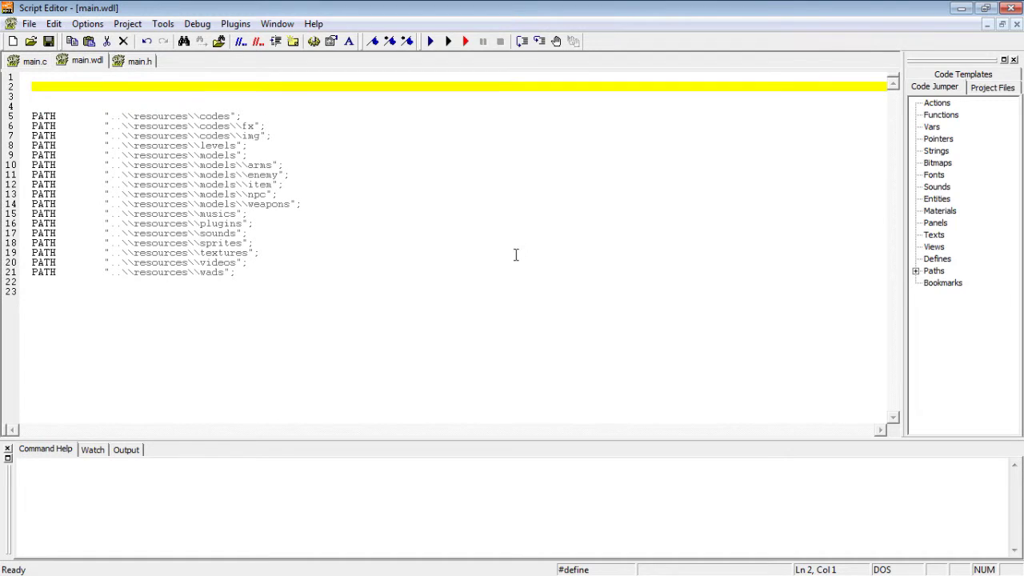